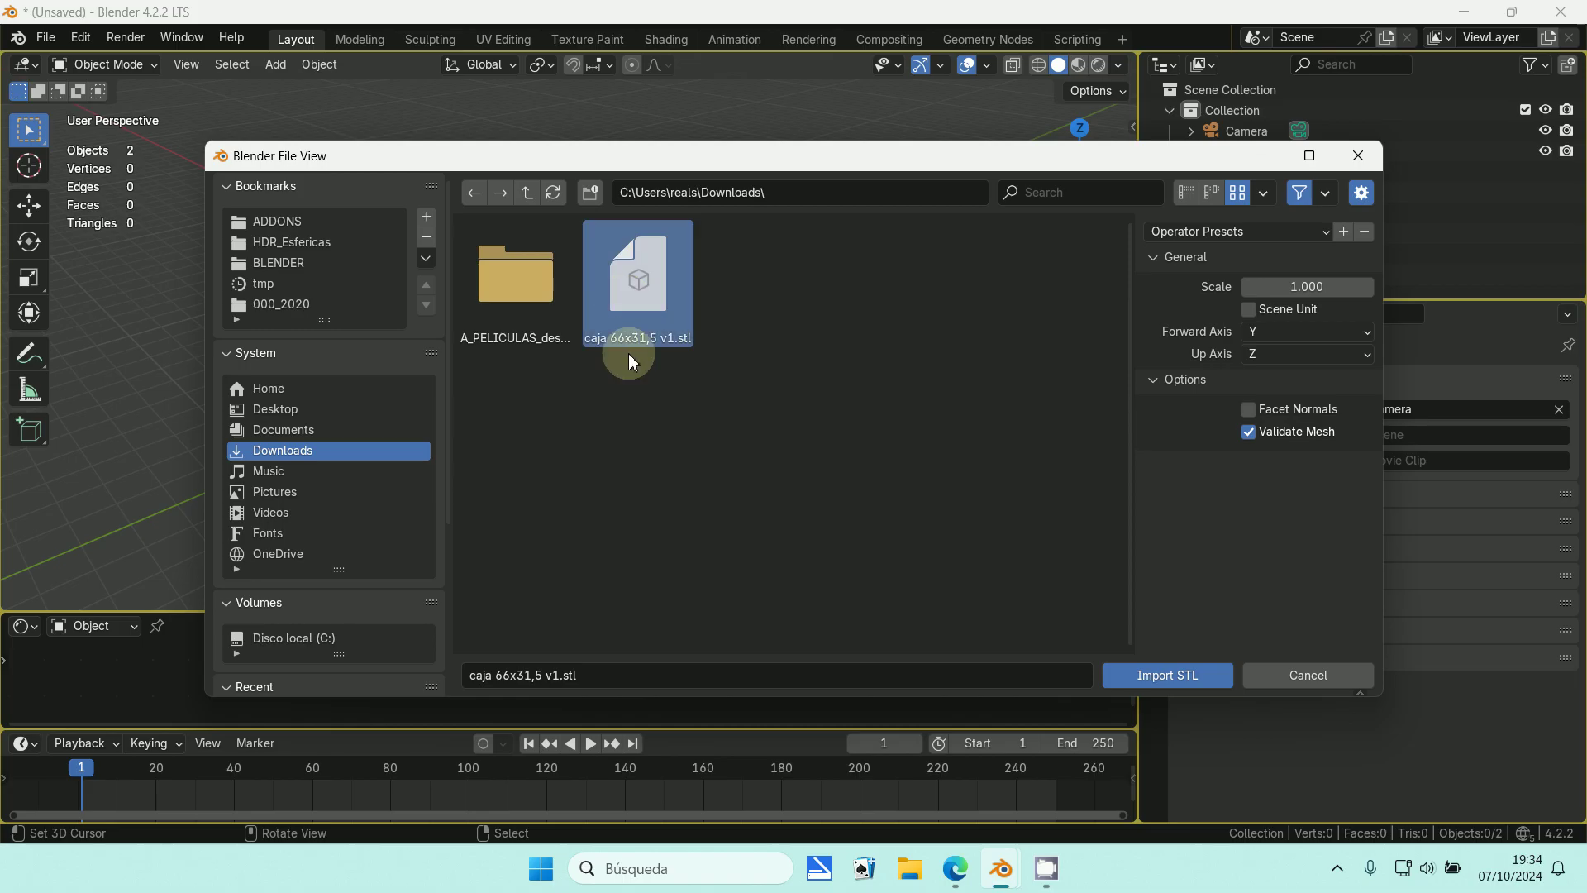
- Import the file caja 66x31,5 v1.stl from Downloads into the scene
{"action": "left_click", "coordinate": [1172, 676]}
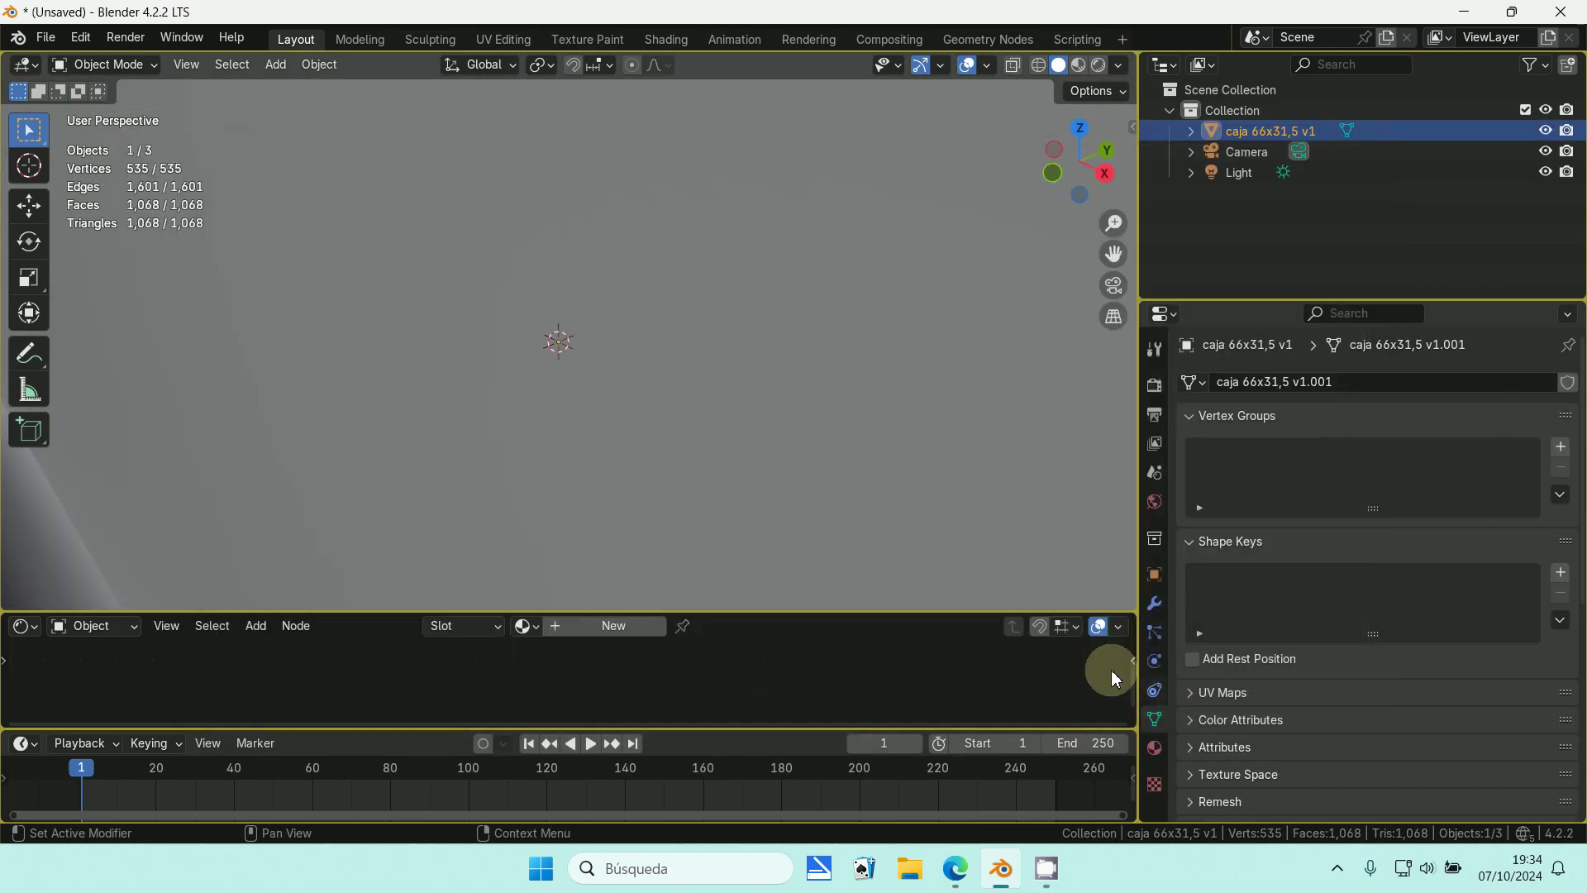
{"action": "scroll", "coordinate": [782, 593], "scroll_direction": "down", "scroll_amount": 5}
{"action": "scroll", "coordinate": [781, 583], "scroll_direction": "down", "scroll_amount": 4}
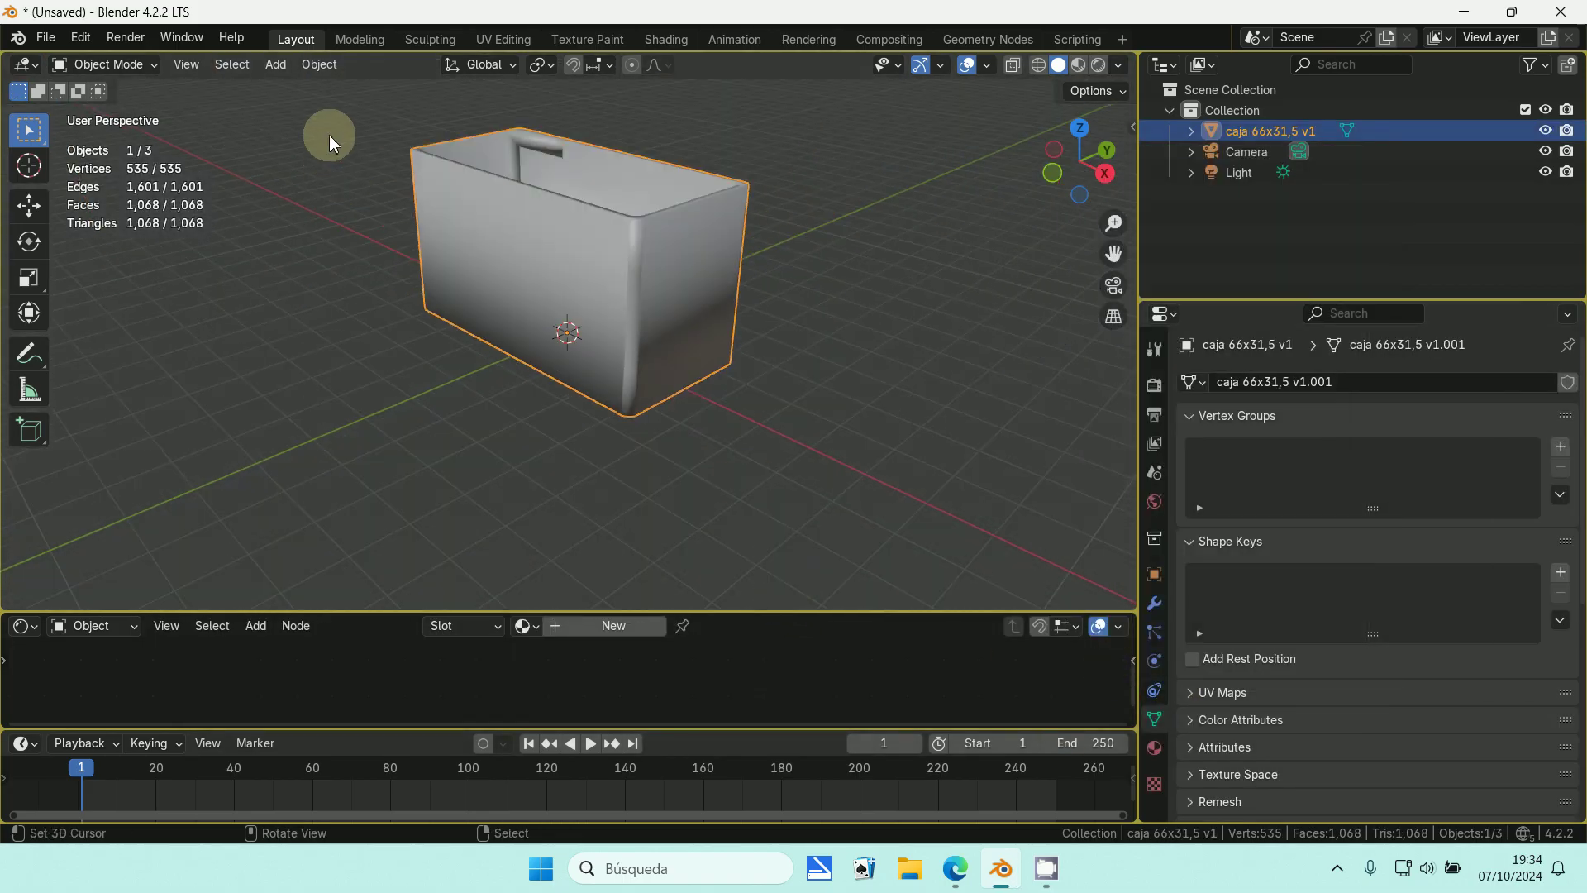
- Apply Shade Flat to the imported box
{"action": "left_click", "coordinate": [328, 66]}
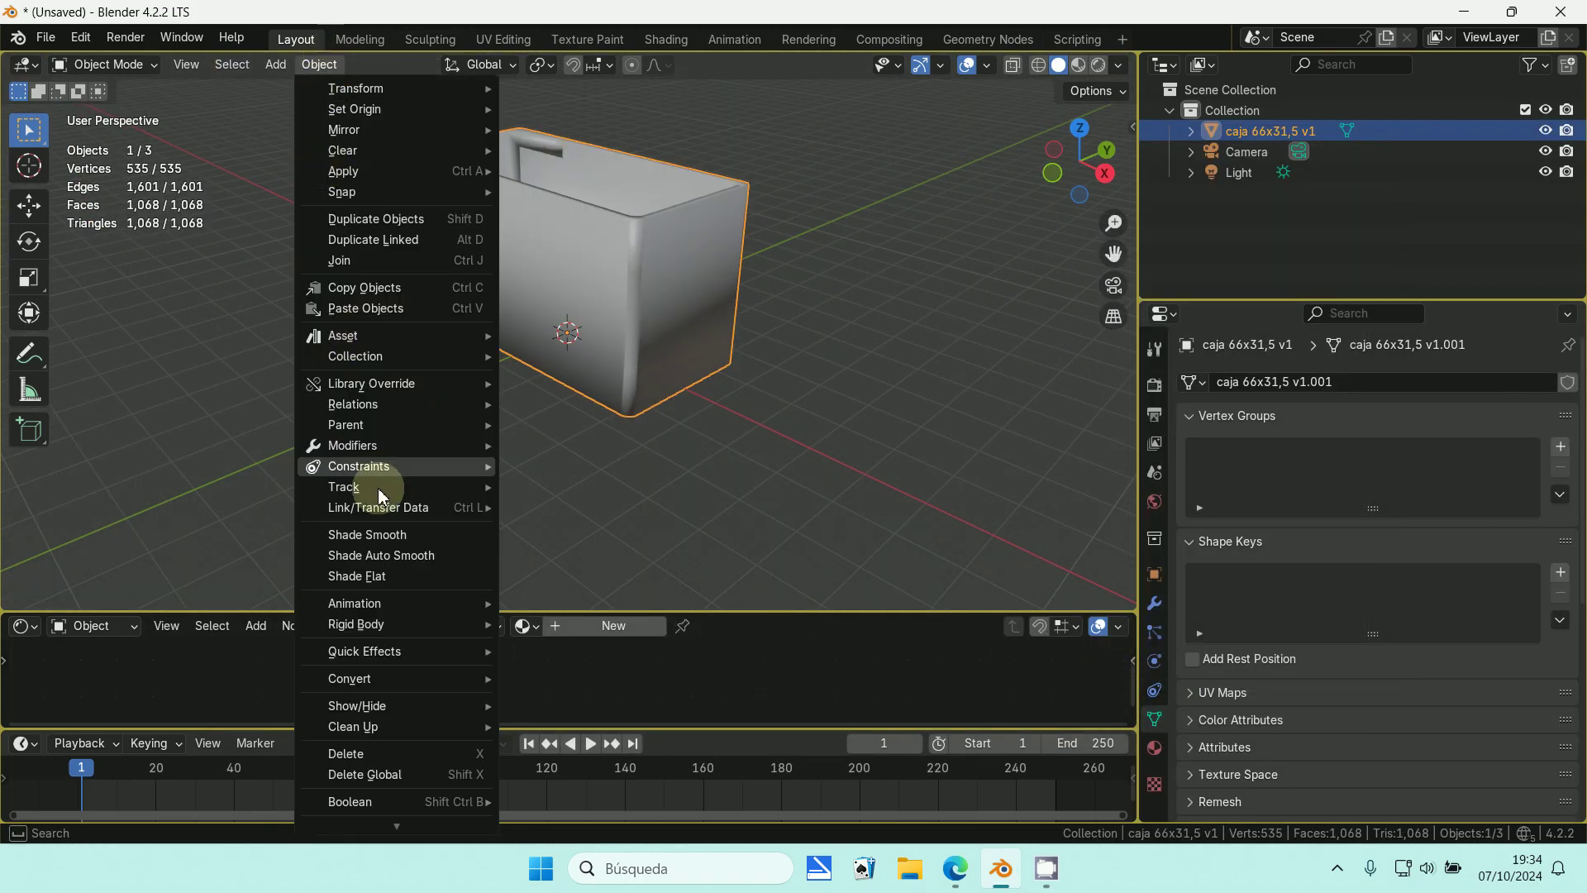
{"action": "left_click", "coordinate": [380, 573]}
{"action": "middle_click_drag", "start_coordinate": [545, 435], "coordinate": [667, 354]}
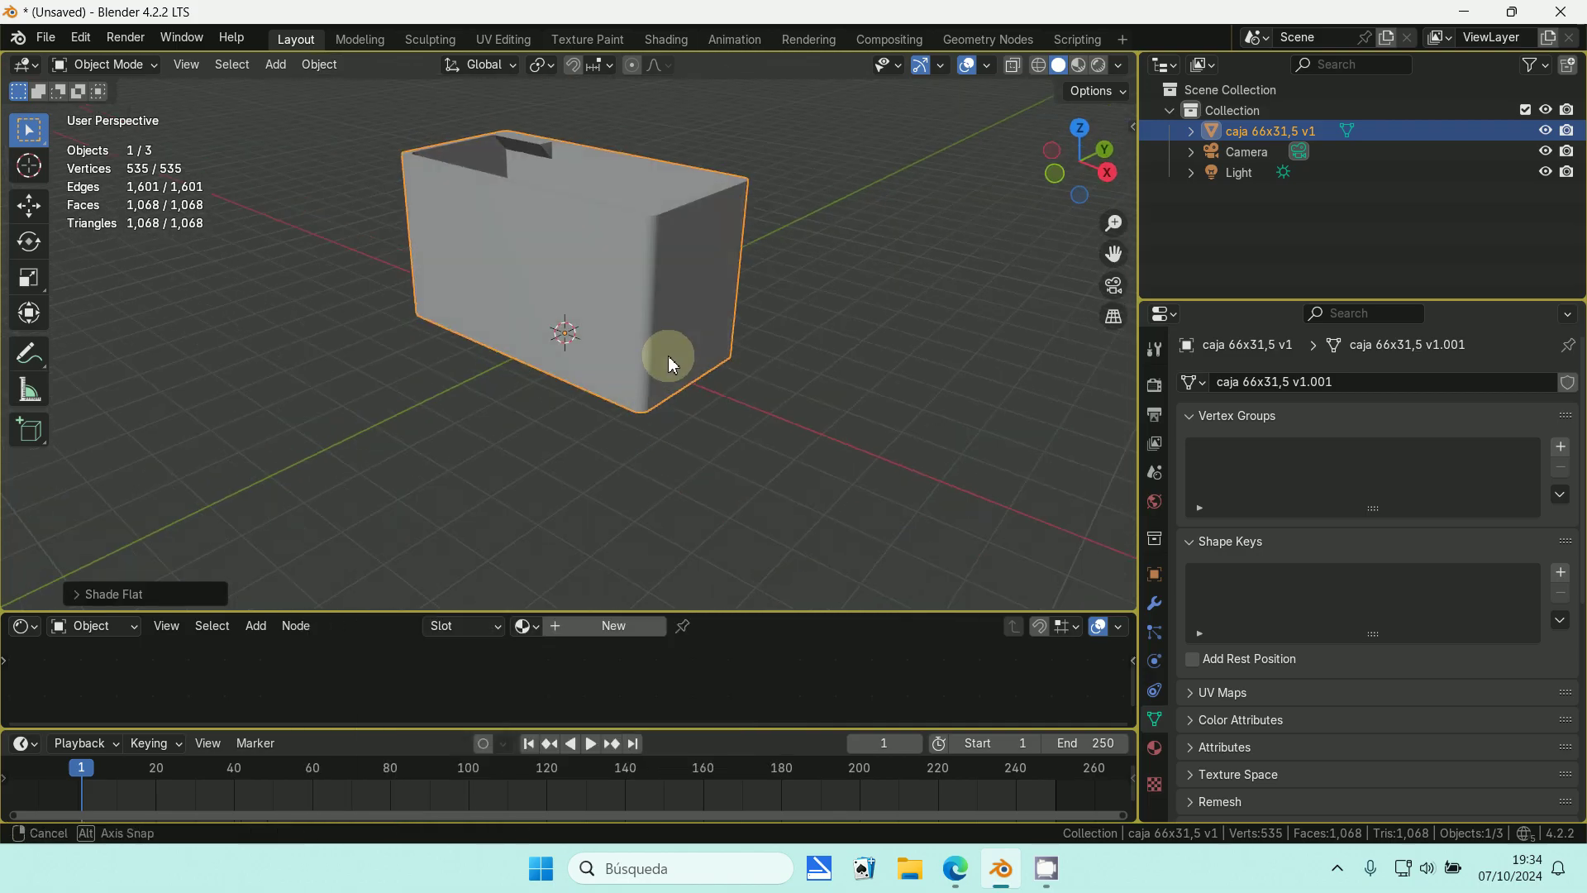
- Turn on the Face Orientation overlay and examine the direction of the box's normals inside and out
{"action": "left_click", "coordinate": [989, 66]}
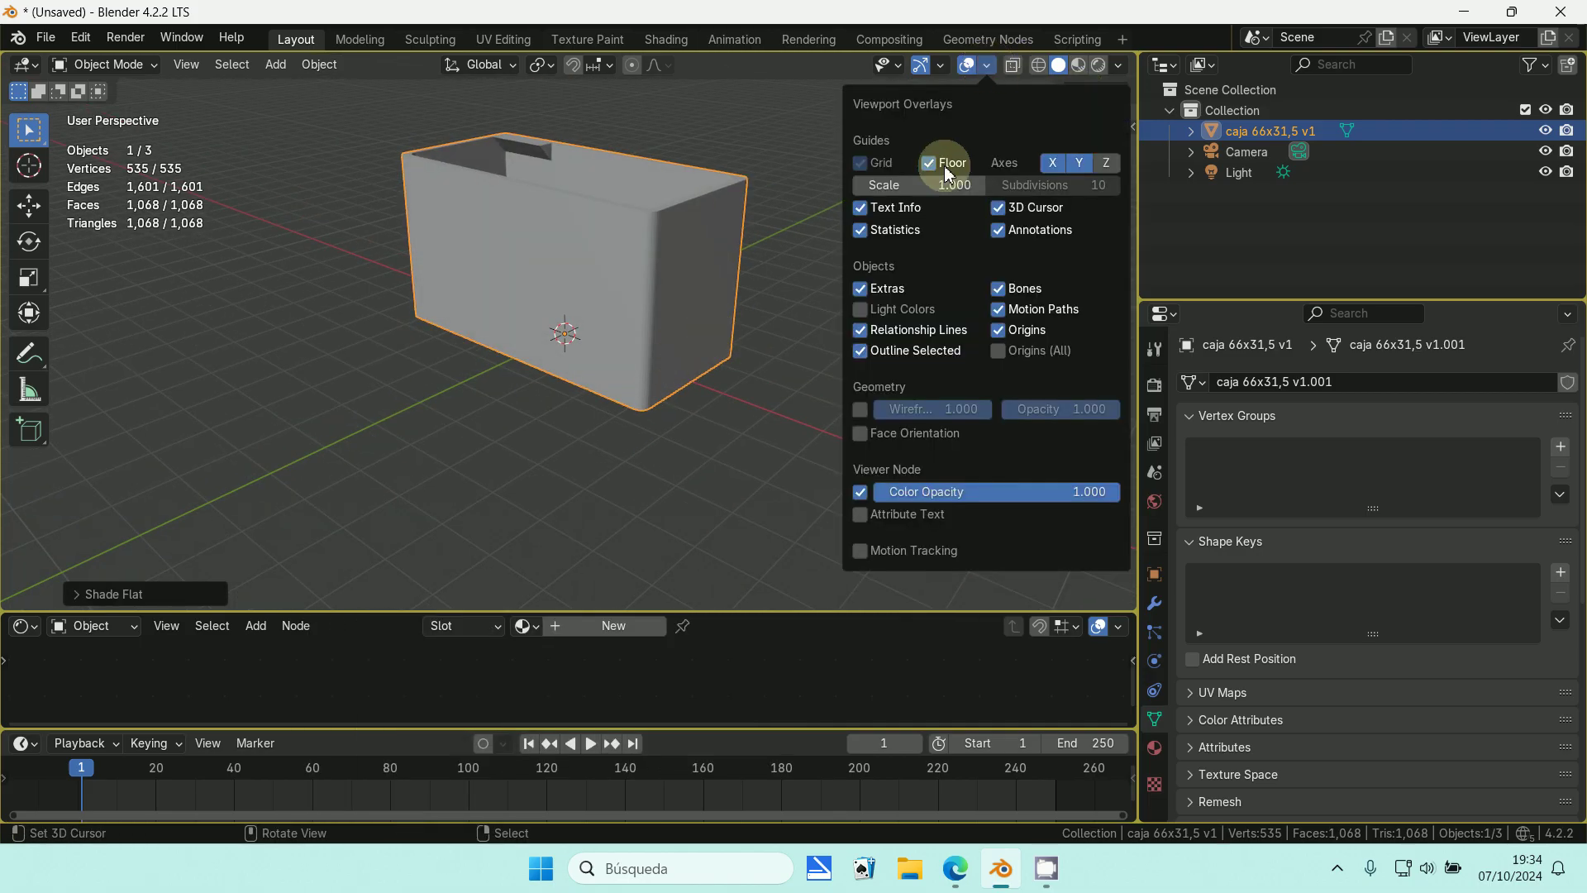
{"action": "left_click", "coordinate": [861, 433]}
{"action": "middle_click_drag", "start_coordinate": [736, 414], "coordinate": [694, 358]}
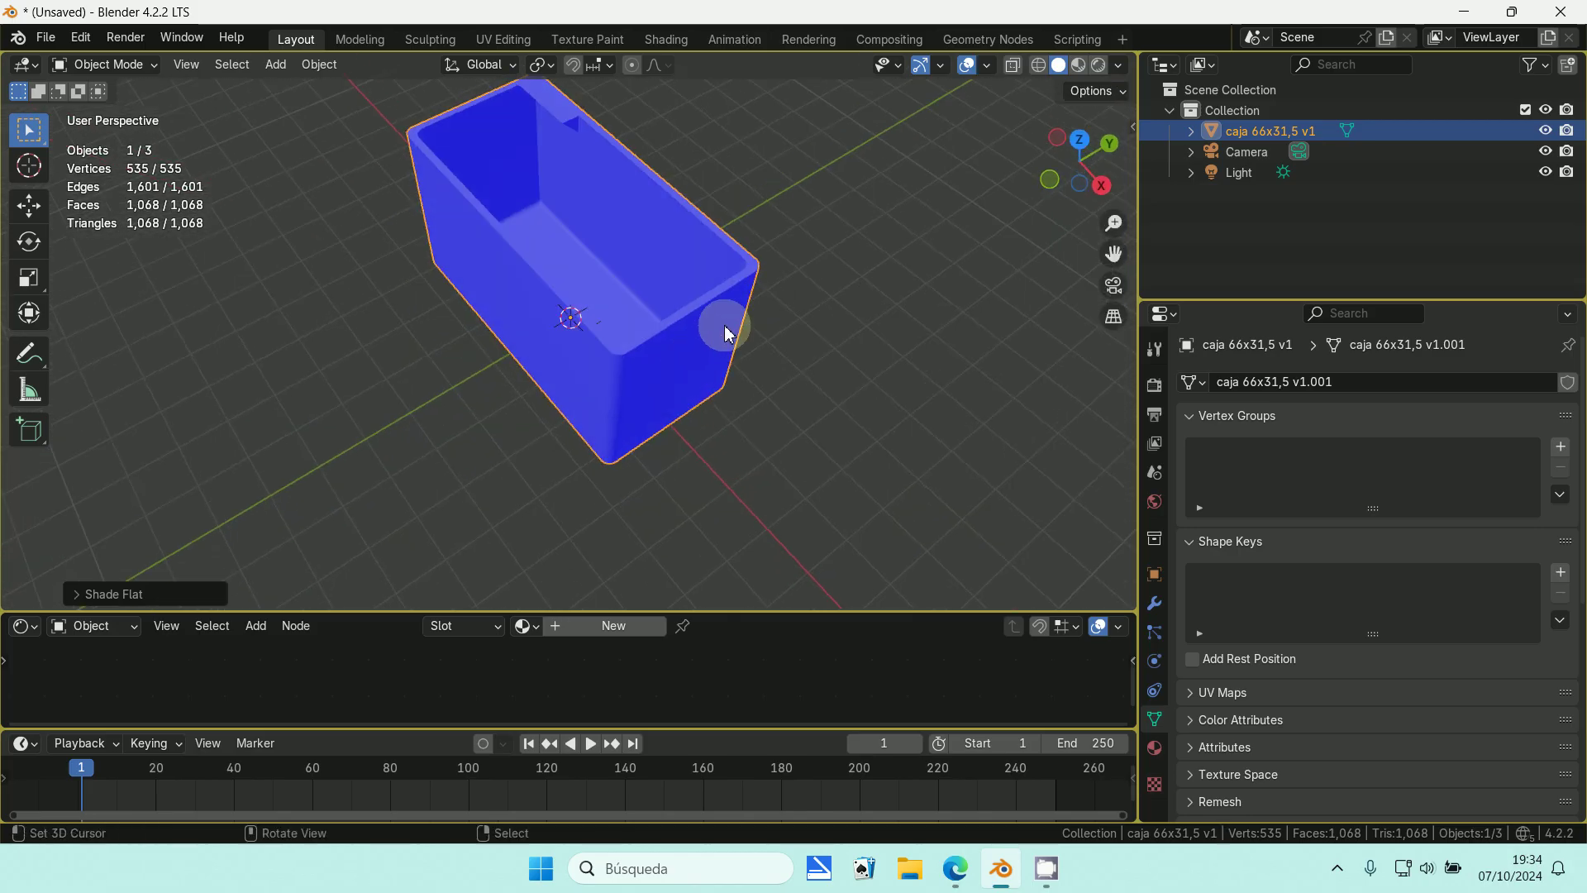
- Enter Edit Mode on the box, select its whole mesh and merge the vertices by distance
{"action": "left_click", "coordinate": [103, 65]}
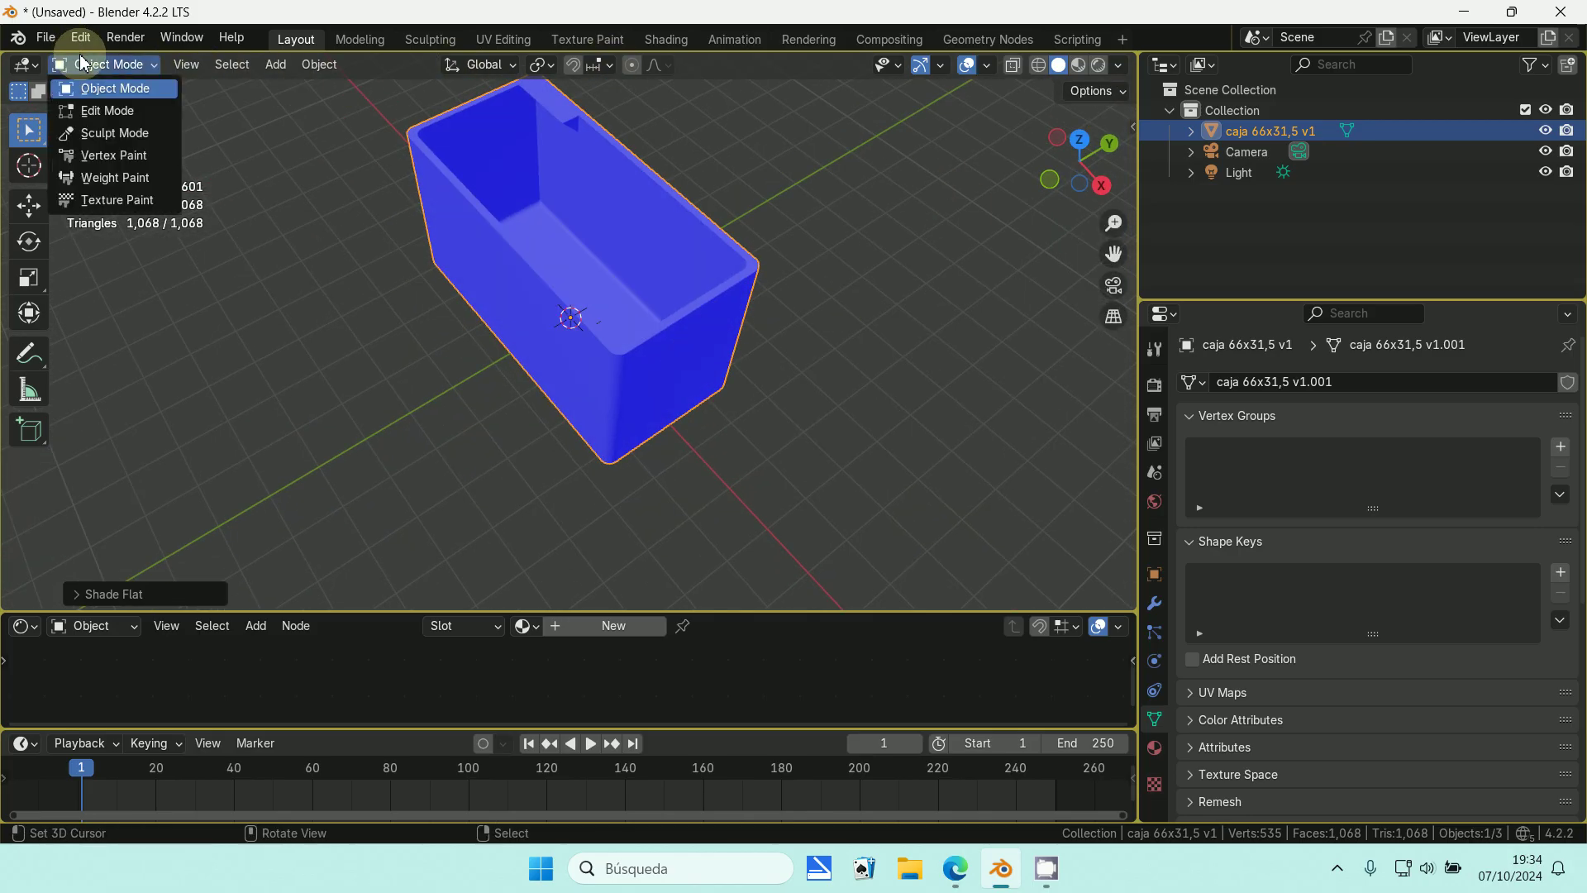
{"action": "left_click", "coordinate": [105, 112]}
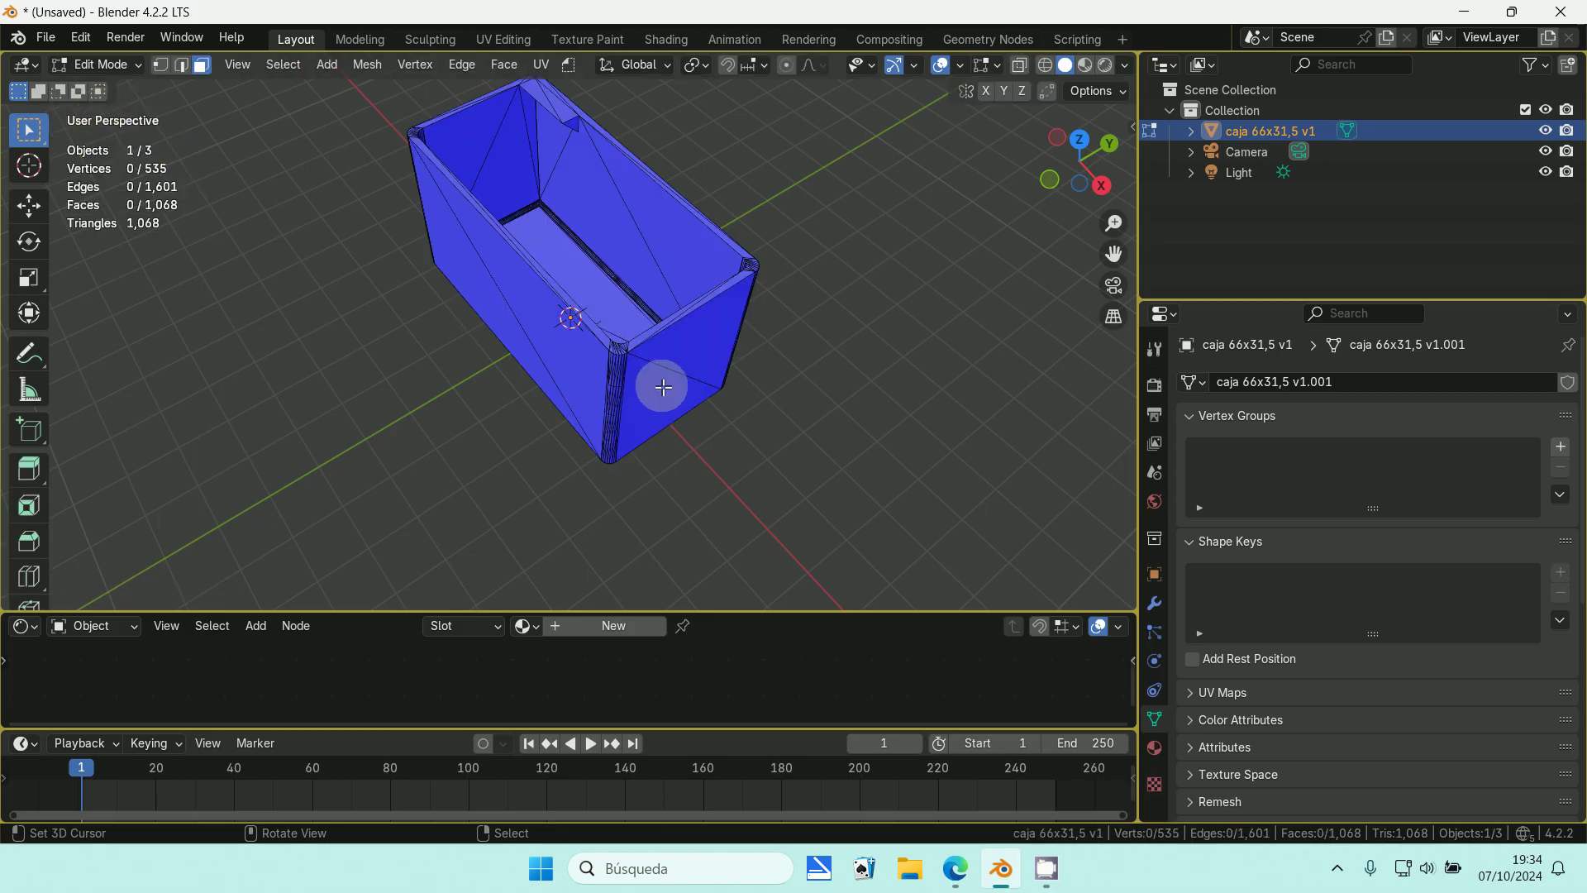
{"action": "key", "text": "a"}
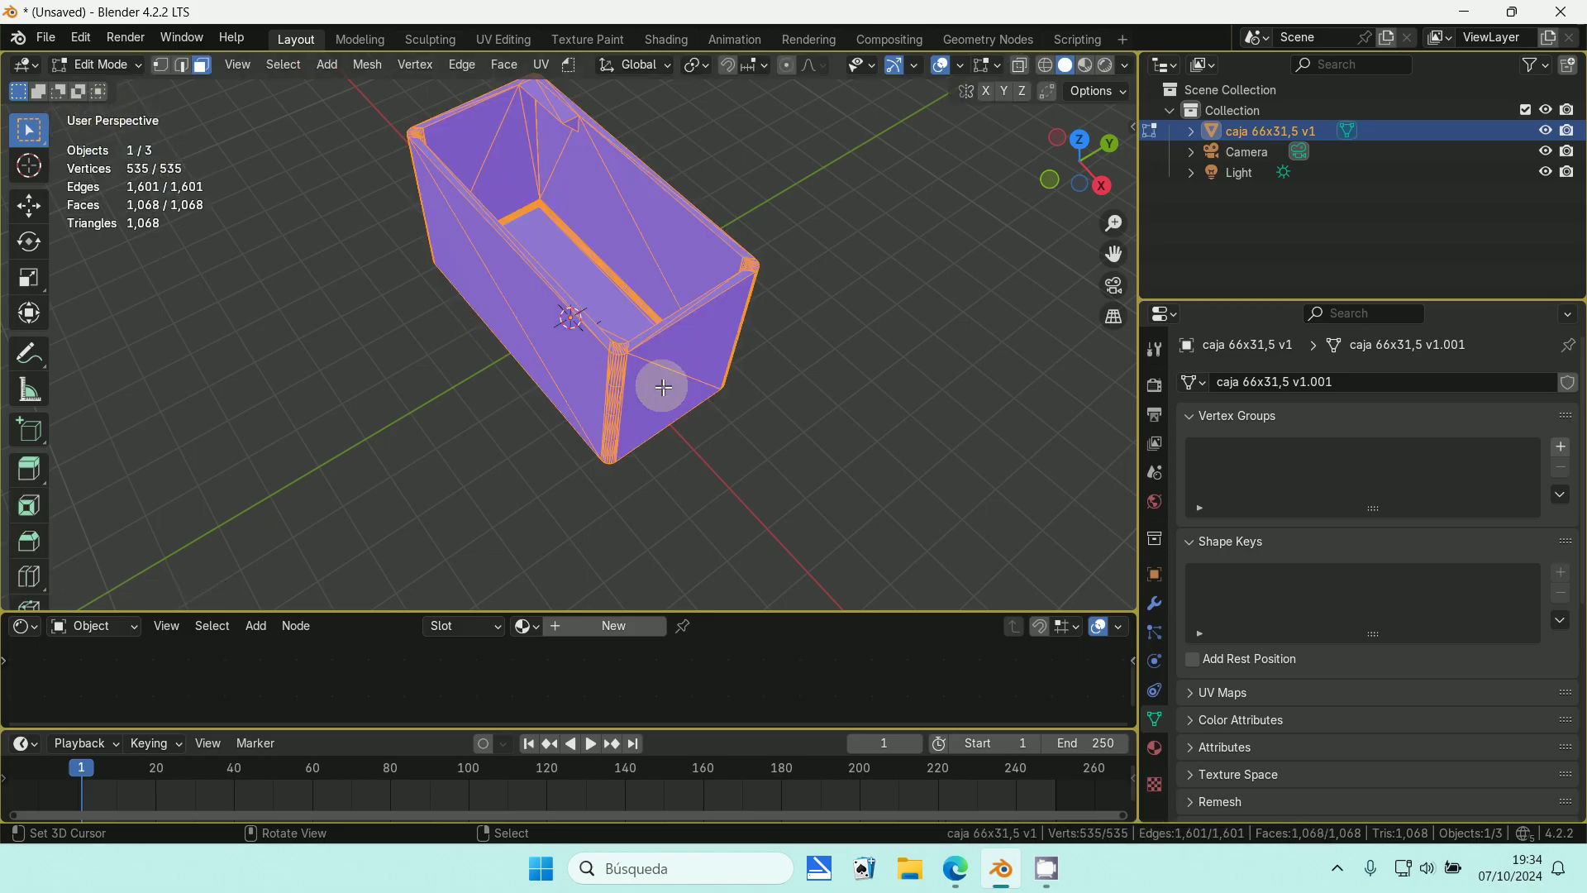
{"action": "key", "text": "m"}
{"action": "left_click", "coordinate": [645, 454]}
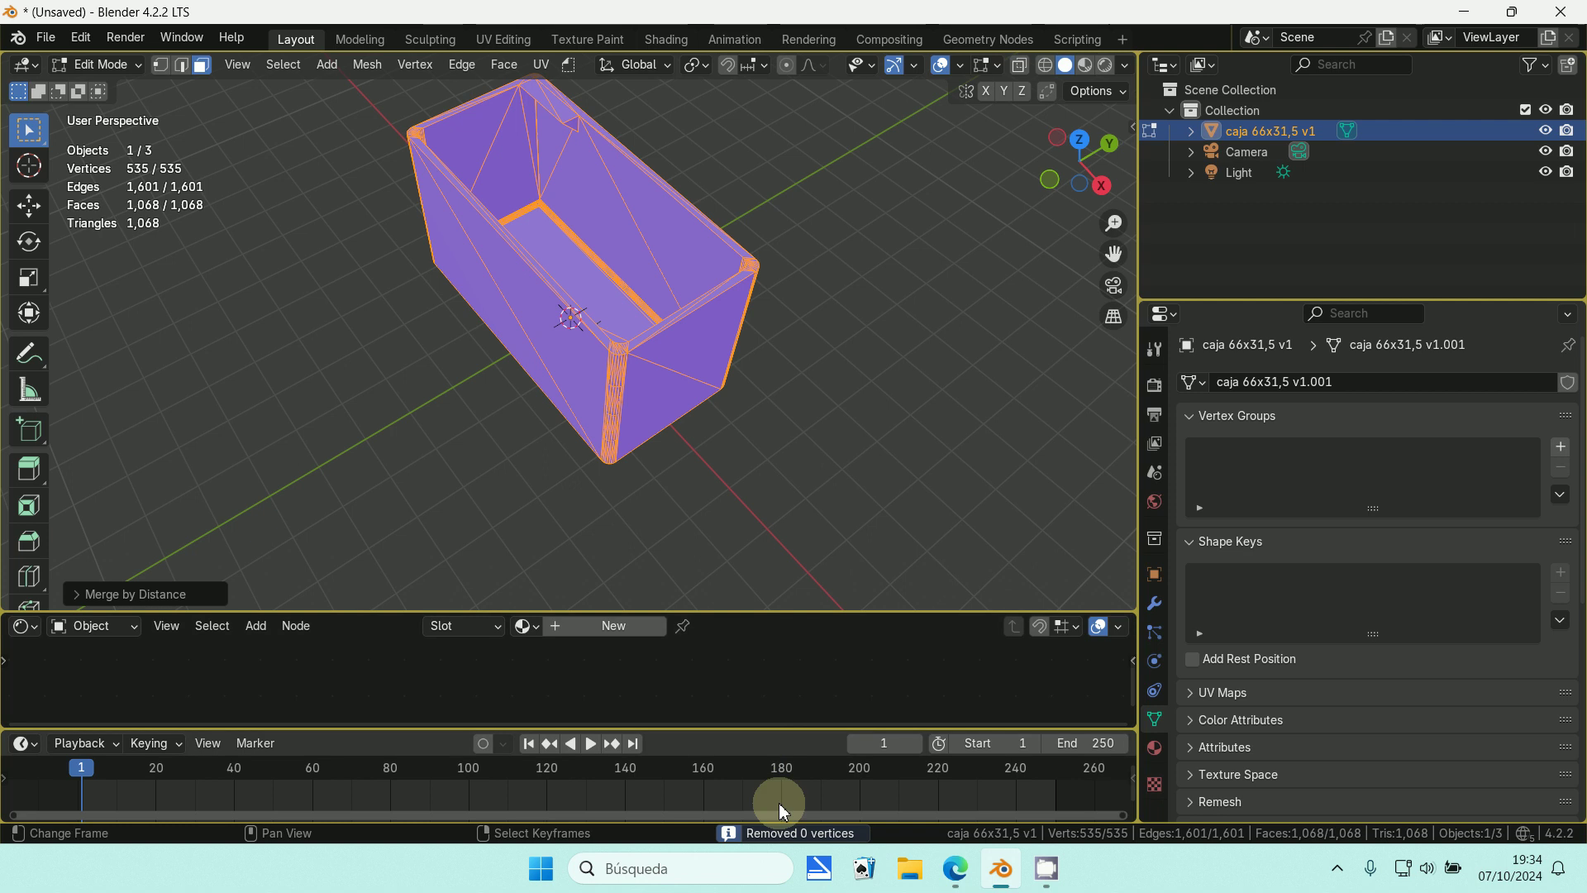
{"action": "middle_click_drag", "start_coordinate": [737, 428], "coordinate": [779, 432]}
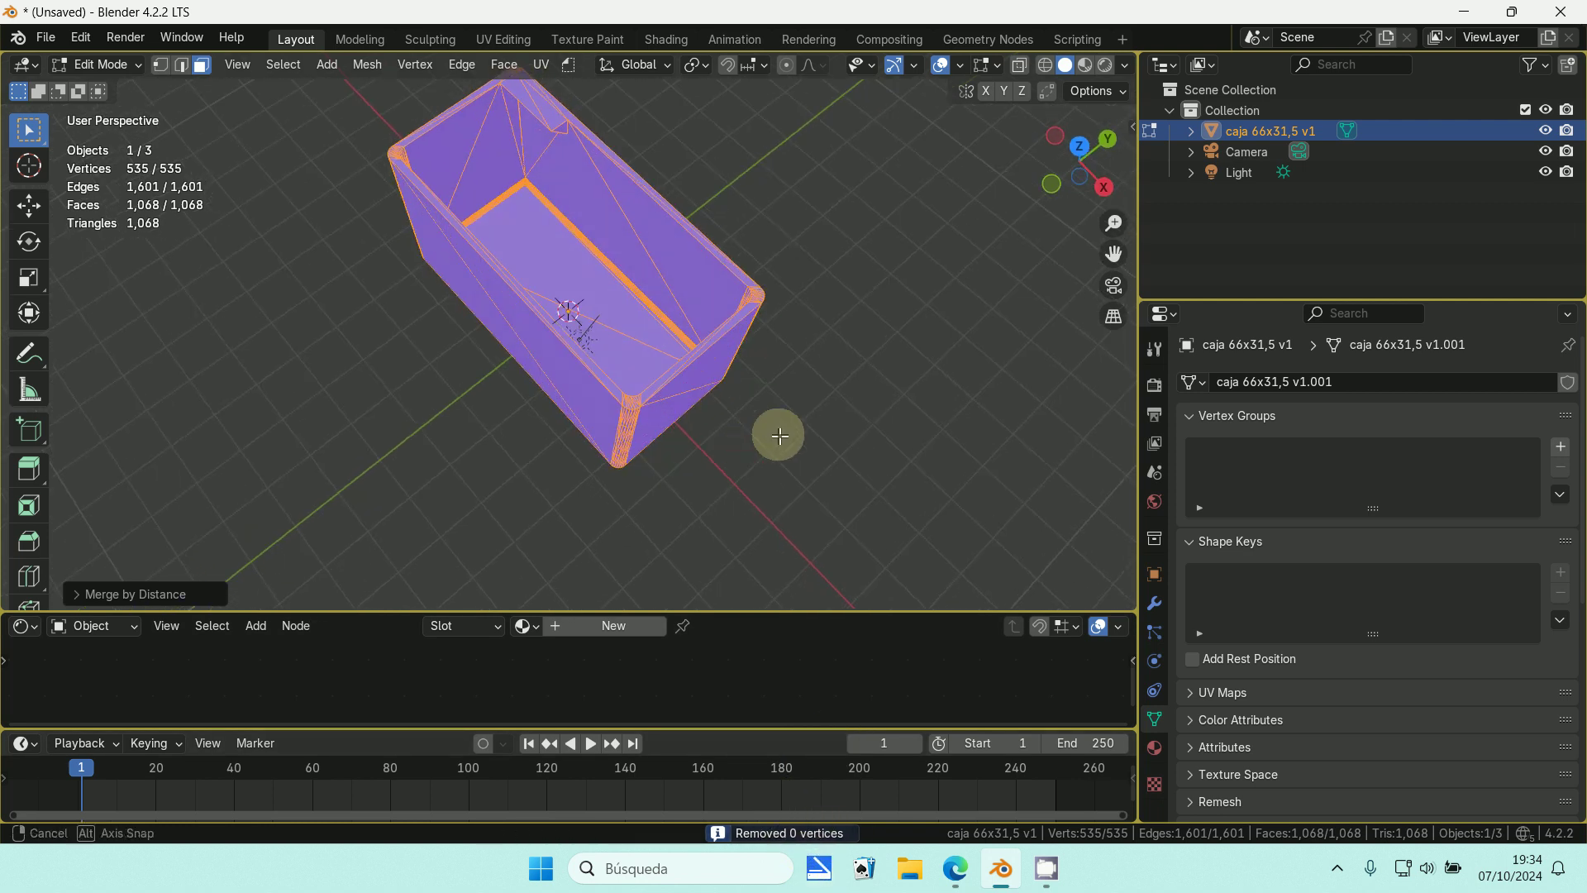
- Turn off the Face Orientation overlay
{"action": "left_click", "coordinate": [998, 68]}
{"action": "left_click", "coordinate": [963, 67]}
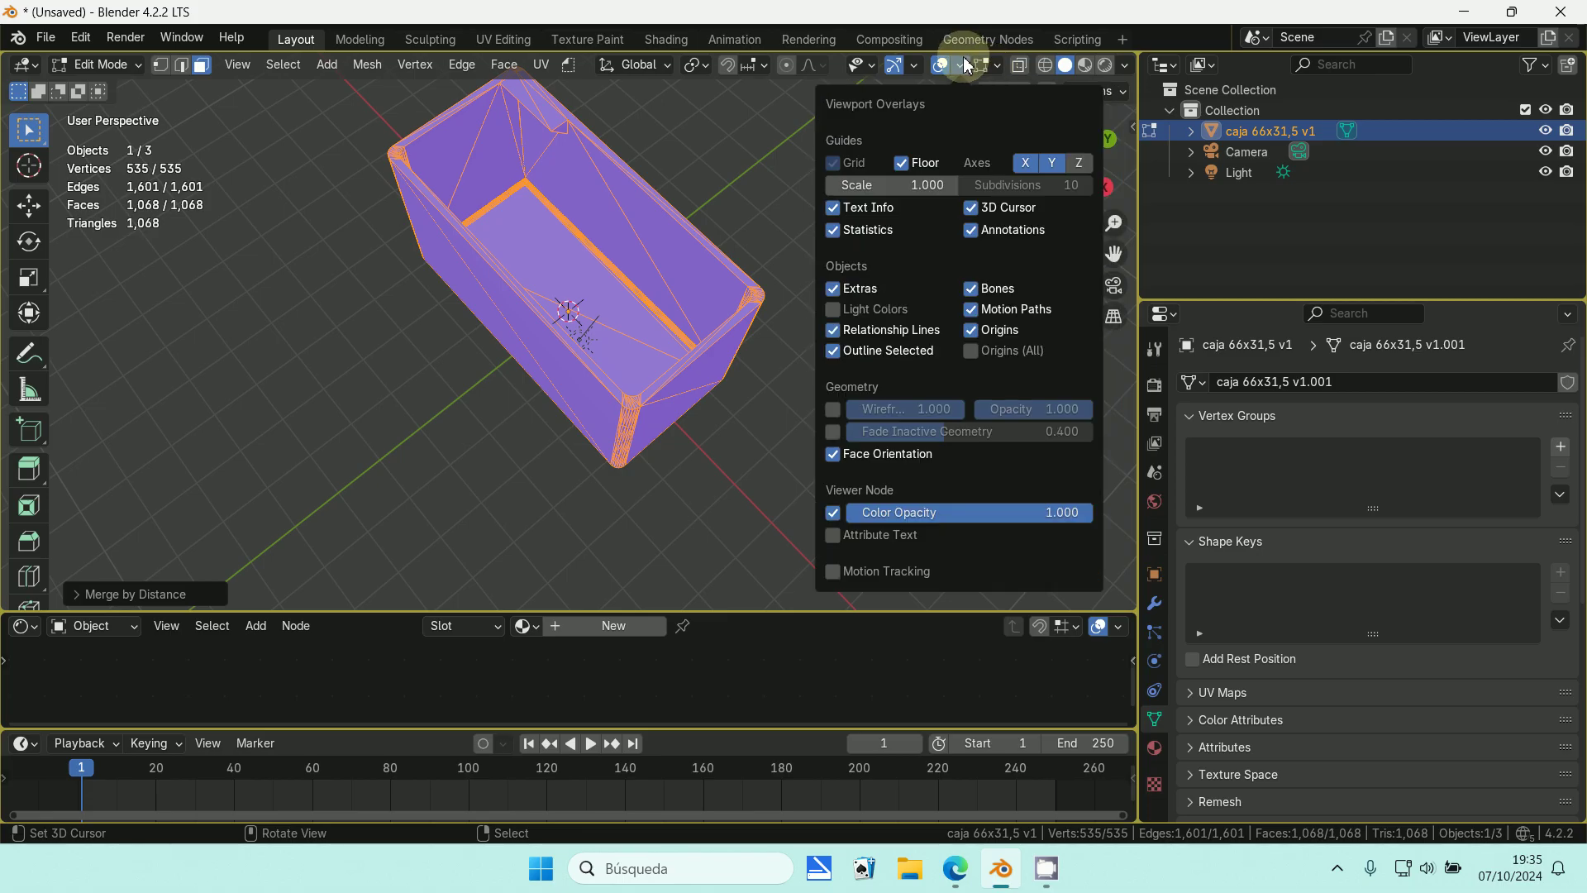
{"action": "left_click", "coordinate": [833, 457]}
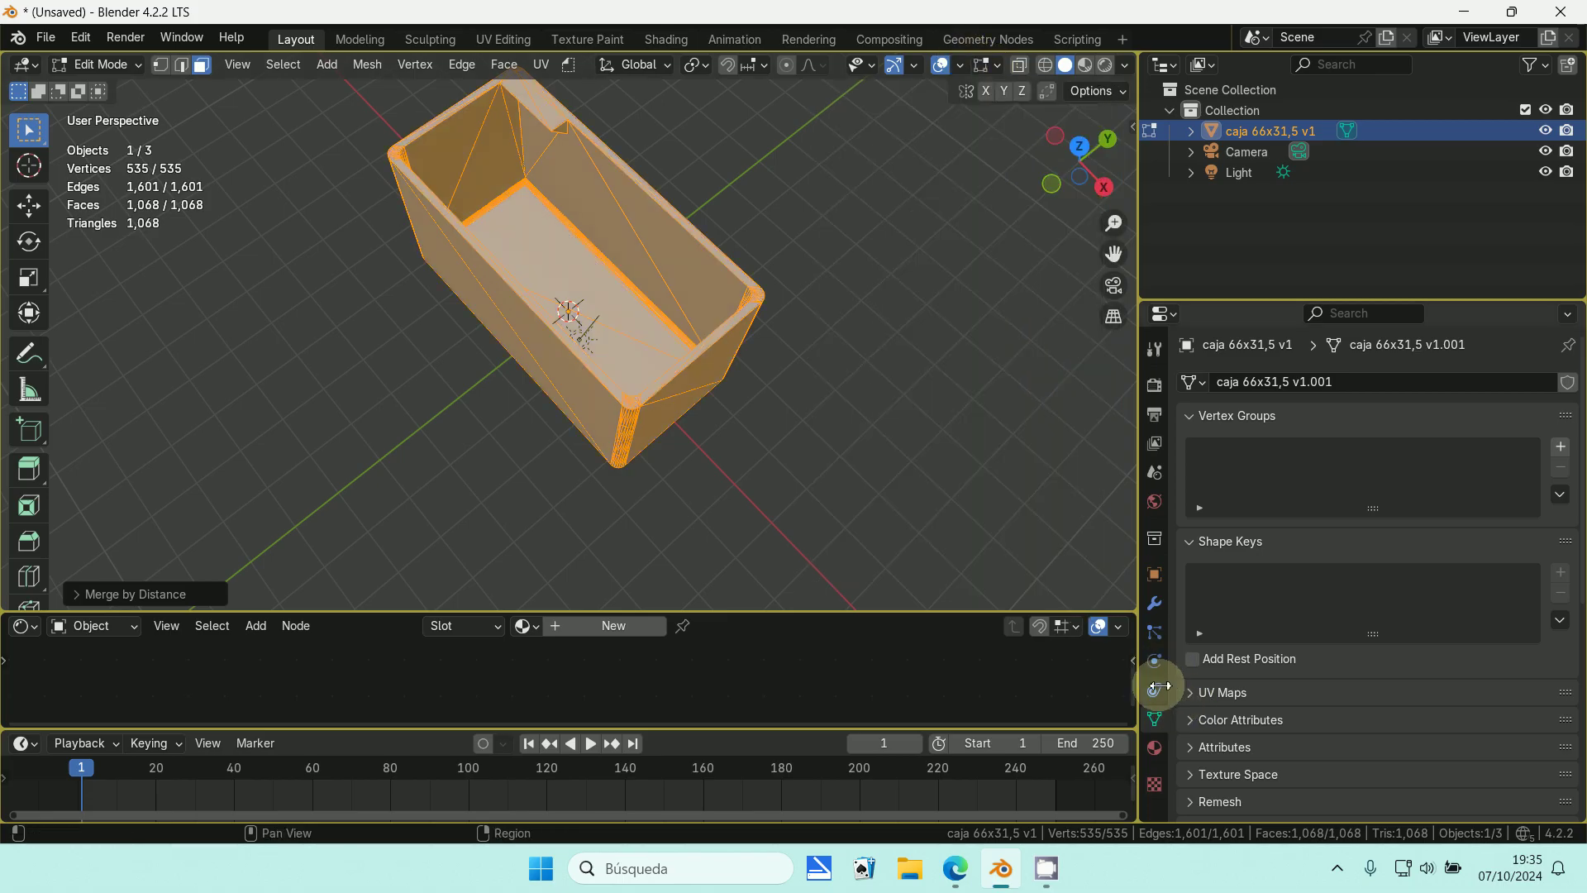
- Run MeshLint's Select Lint on the box to select its problem geometry
{"action": "scroll", "coordinate": [1170, 720], "scroll_direction": "down", "scroll_amount": 10}
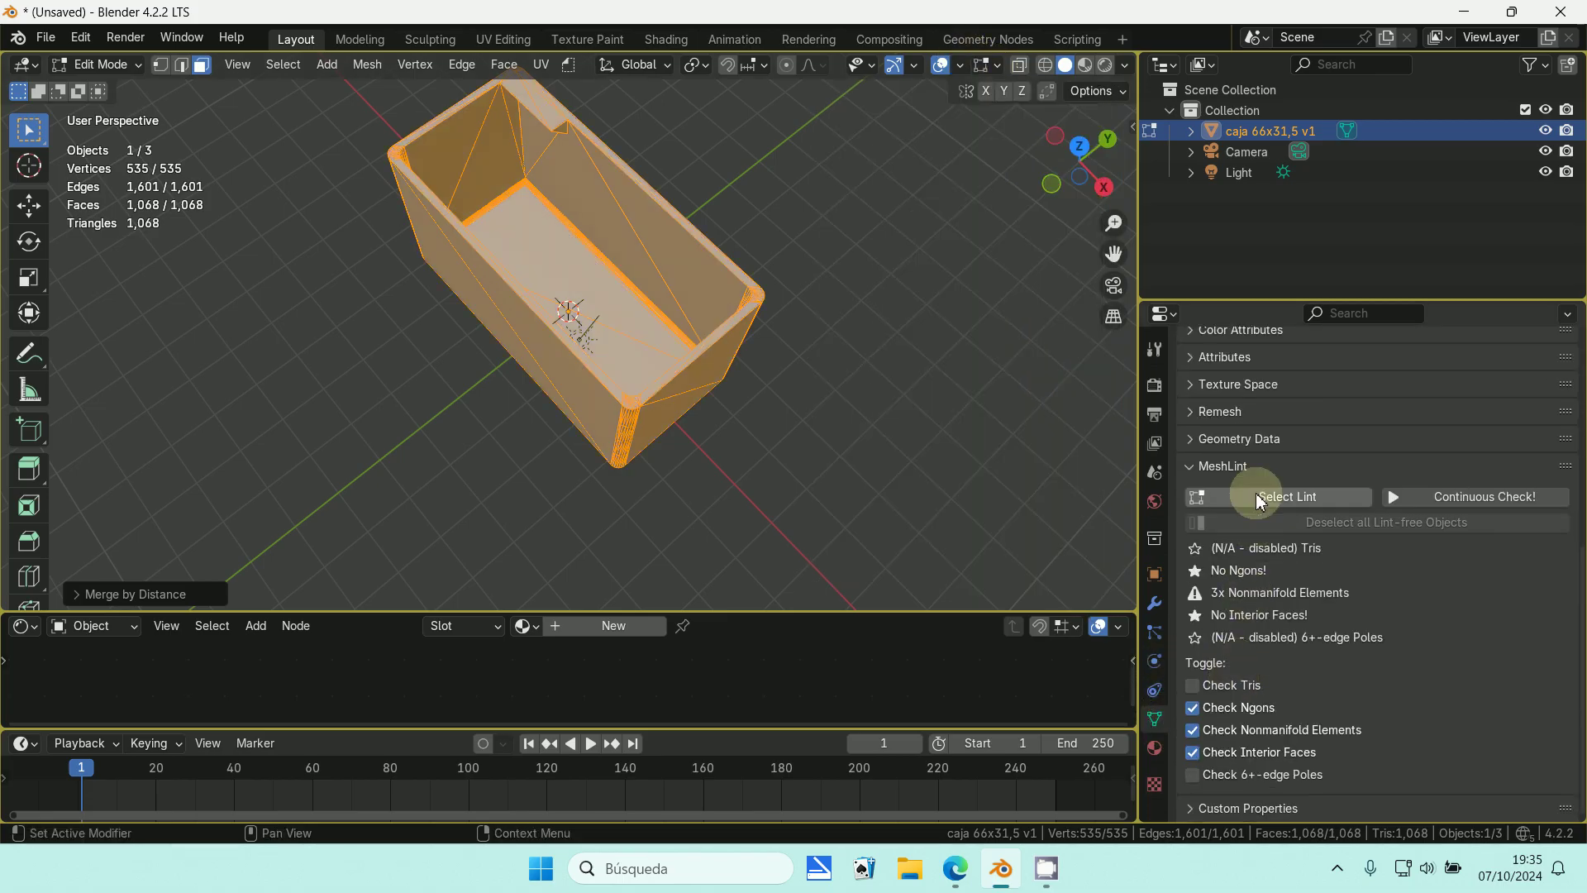
{"action": "left_click", "coordinate": [1307, 495]}
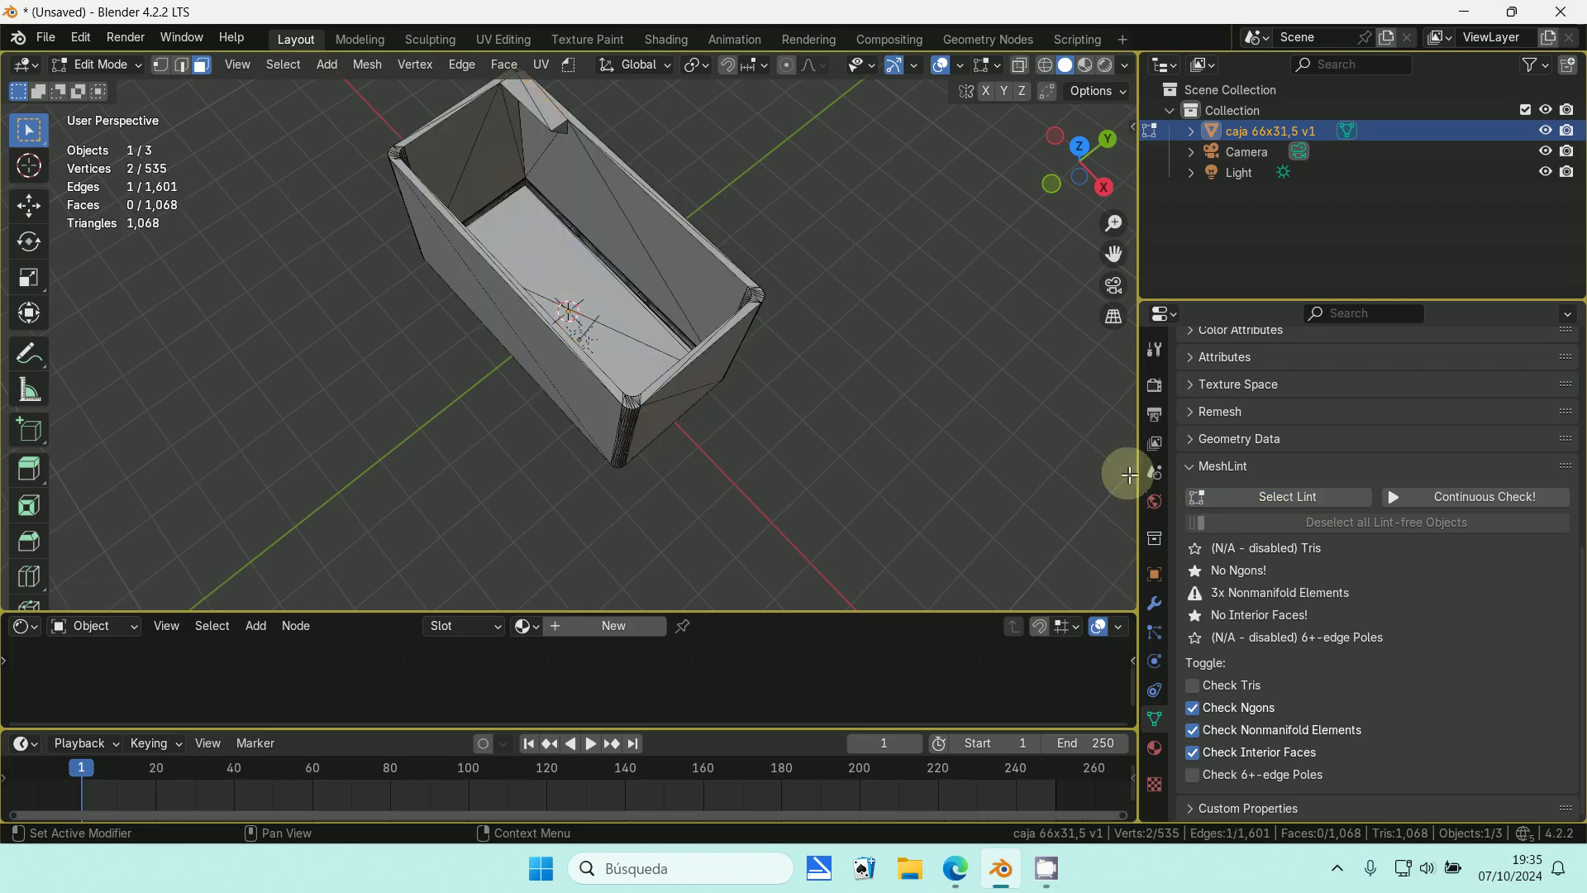
{"action": "middle_click_drag", "start_coordinate": [1127, 471], "coordinate": [1001, 239]}
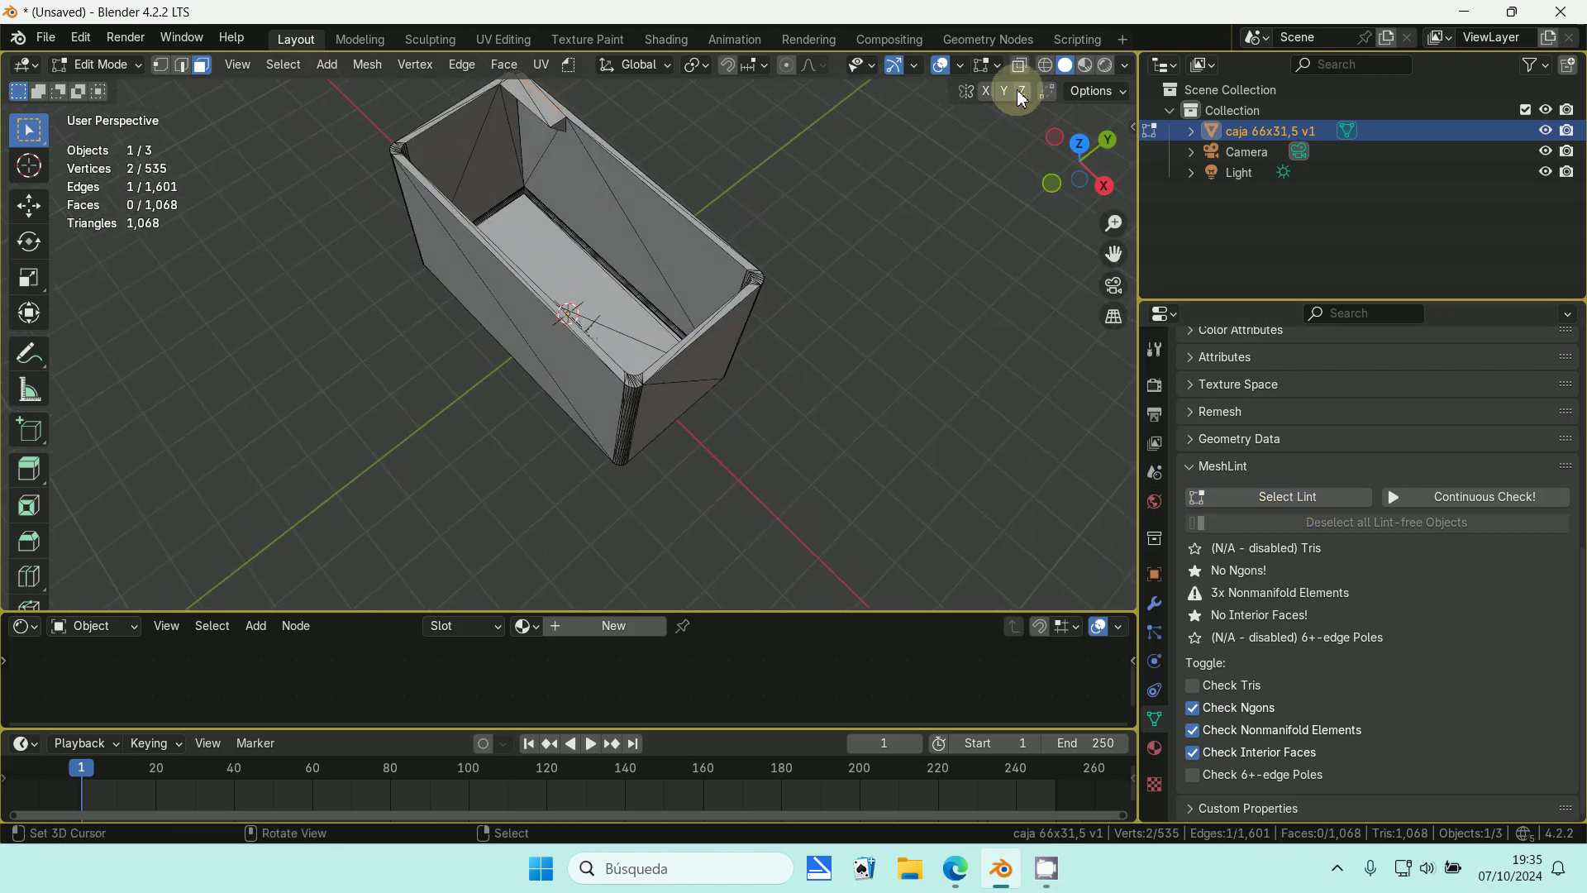
- Locate the flagged edge by the ledge in the box's inner corner using wireframe display, and return to solid shading
{"action": "left_click", "coordinate": [1043, 66]}
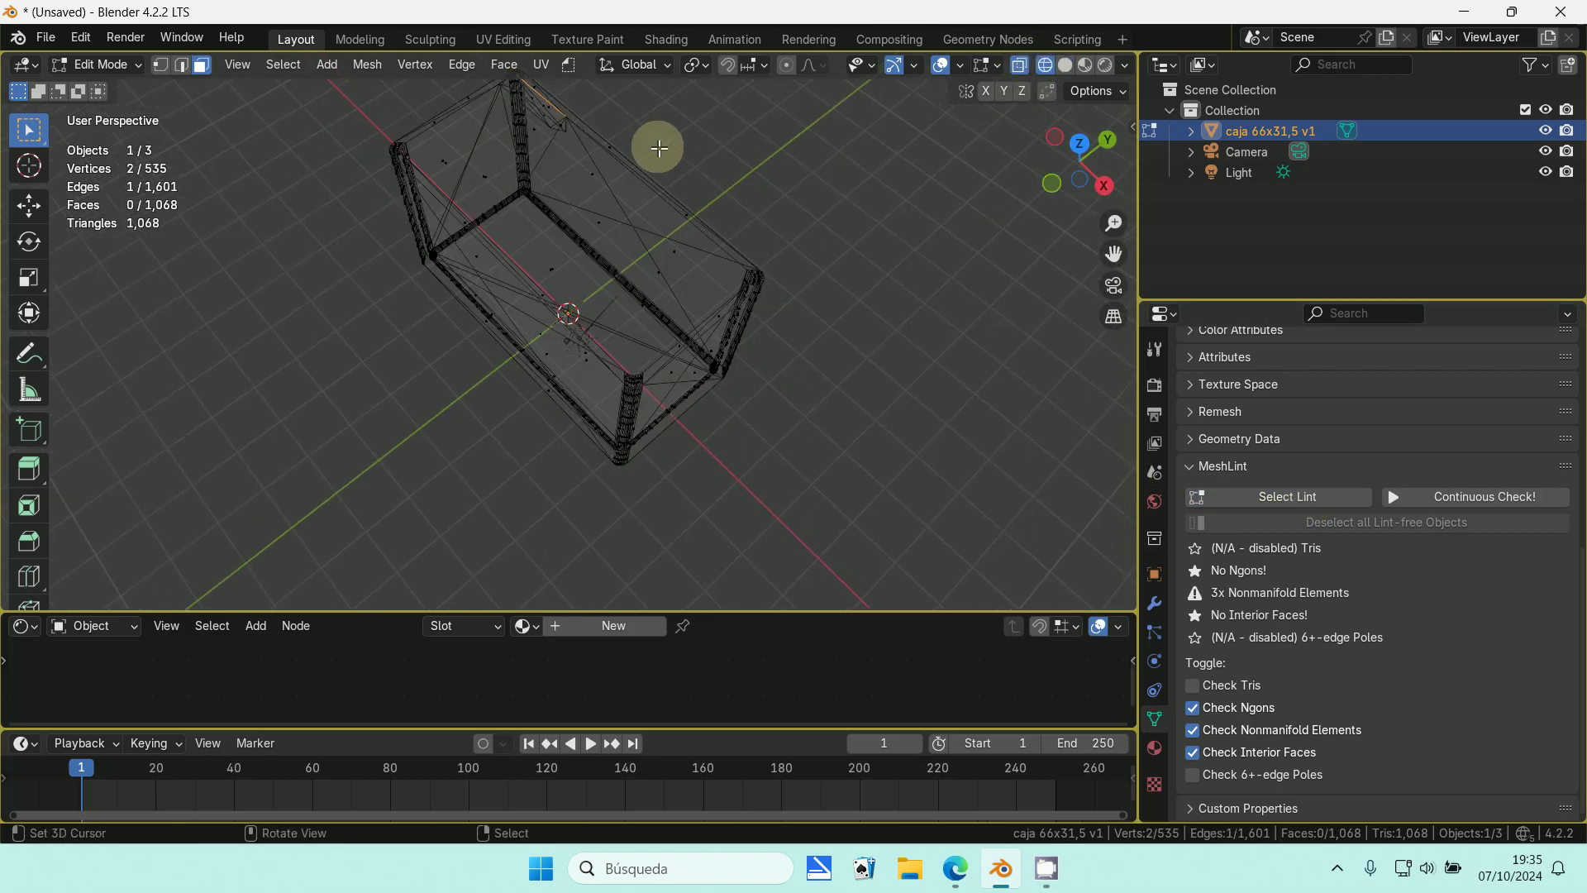
{"action": "middle_click_drag", "start_coordinate": [713, 97], "coordinate": [738, 65]}
{"action": "middle_click_drag", "start_coordinate": [624, 79], "coordinate": [628, 640]}
{"action": "middle_click_drag", "start_coordinate": [675, 348], "coordinate": [722, 515]}
{"action": "scroll", "coordinate": [723, 516], "scroll_direction": "up", "scroll_amount": 3}
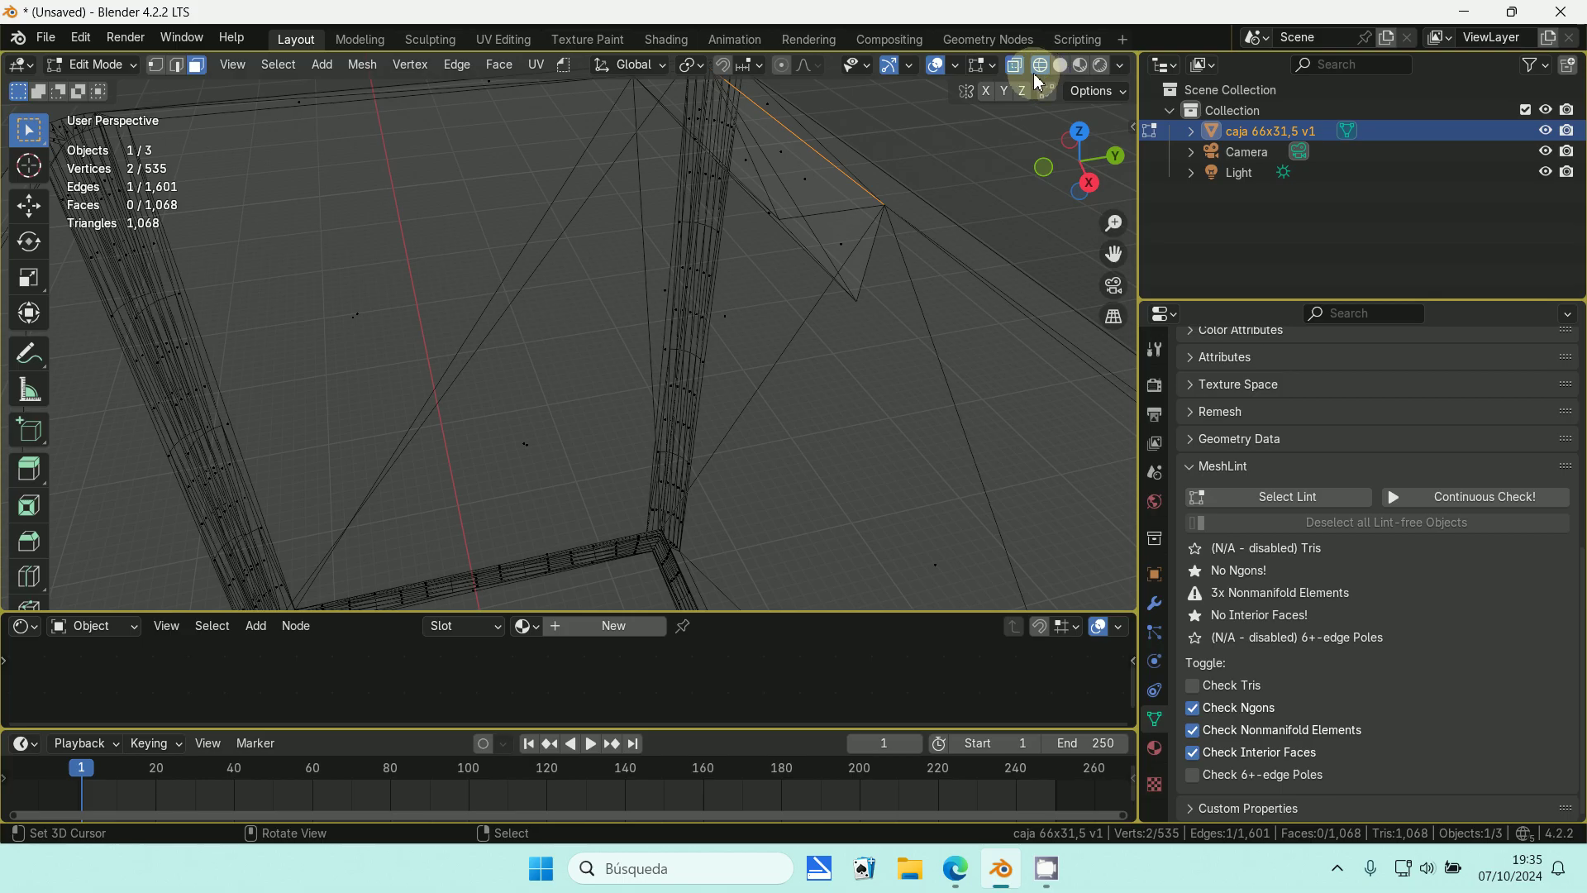
{"action": "left_click", "coordinate": [1060, 65]}
{"action": "mouse_move", "coordinate": [967, 132]}
{"action": "middle_mouse_down"}
{"action": "mouse_move", "coordinate": [939, 177]}
{"action": "mouse_move", "coordinate": [790, 195]}
{"action": "mouse_move", "coordinate": [730, 253]}
{"action": "middle_mouse_up"}
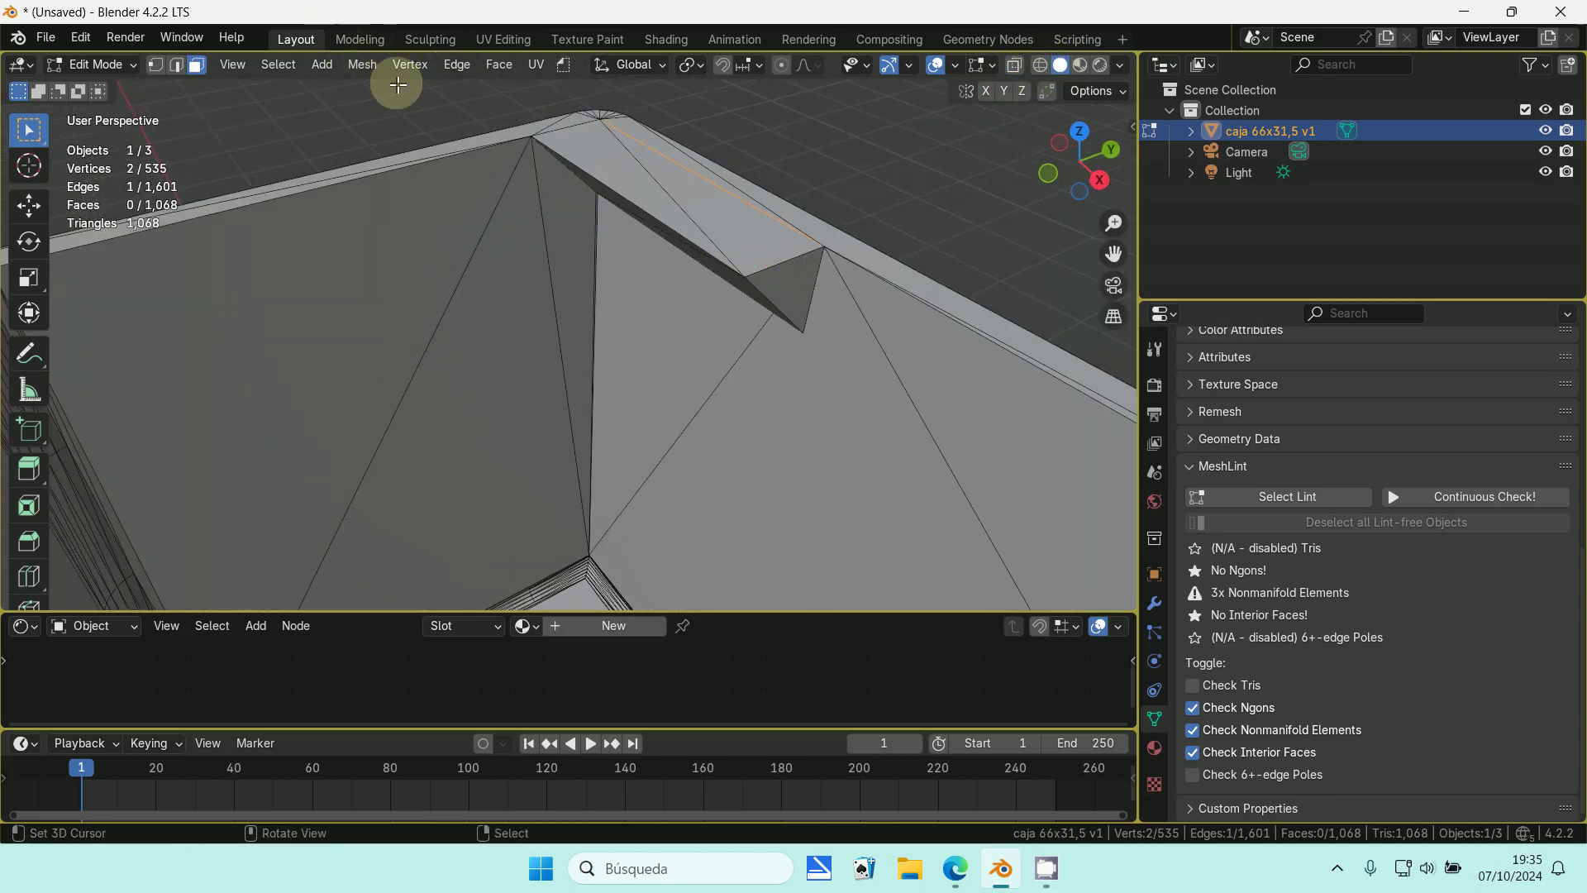
- Select and hide the triangular faces on the ledge's top and front to expose the wall behind it
{"action": "left_click", "coordinate": [195, 69]}
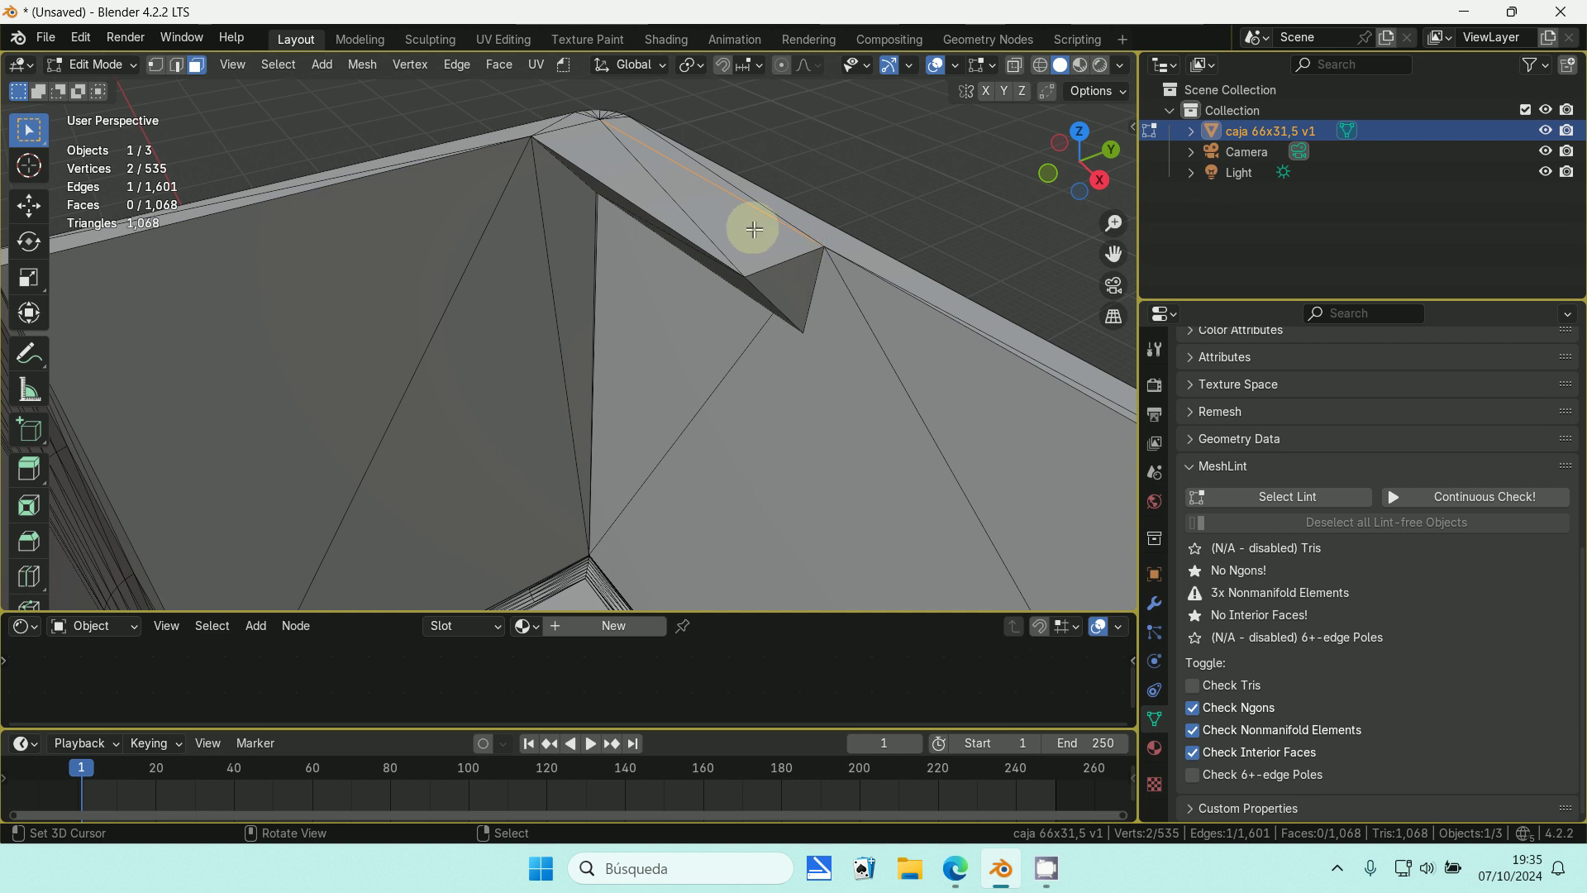
{"action": "middle_click_drag", "start_coordinate": [622, 176], "coordinate": [643, 250]}
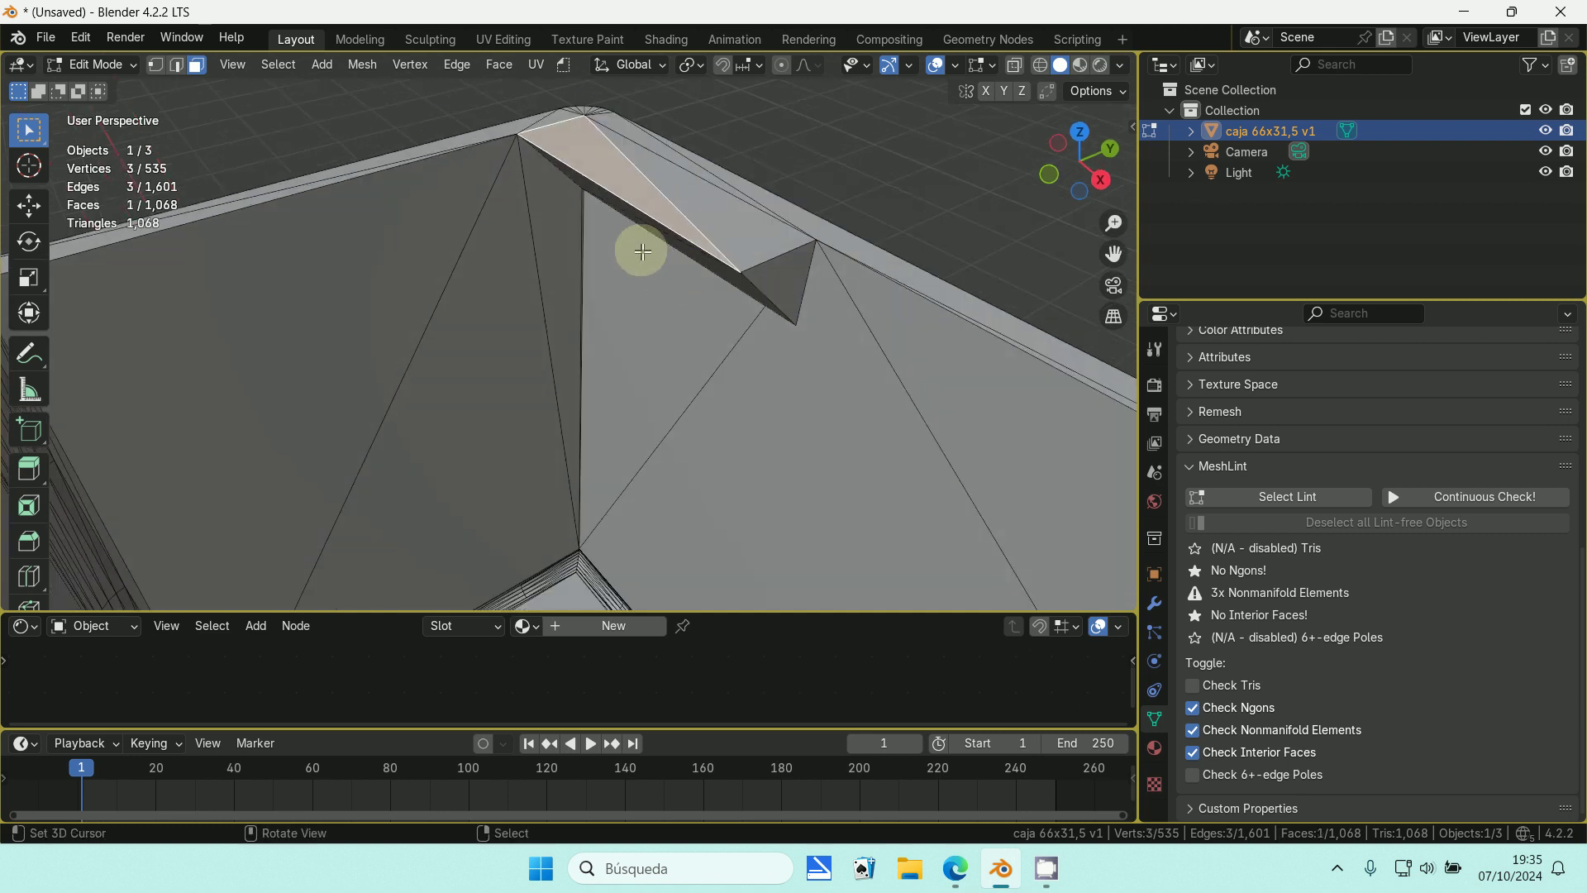
{"action": "left_click", "coordinate": [654, 198], "text": "shift"}
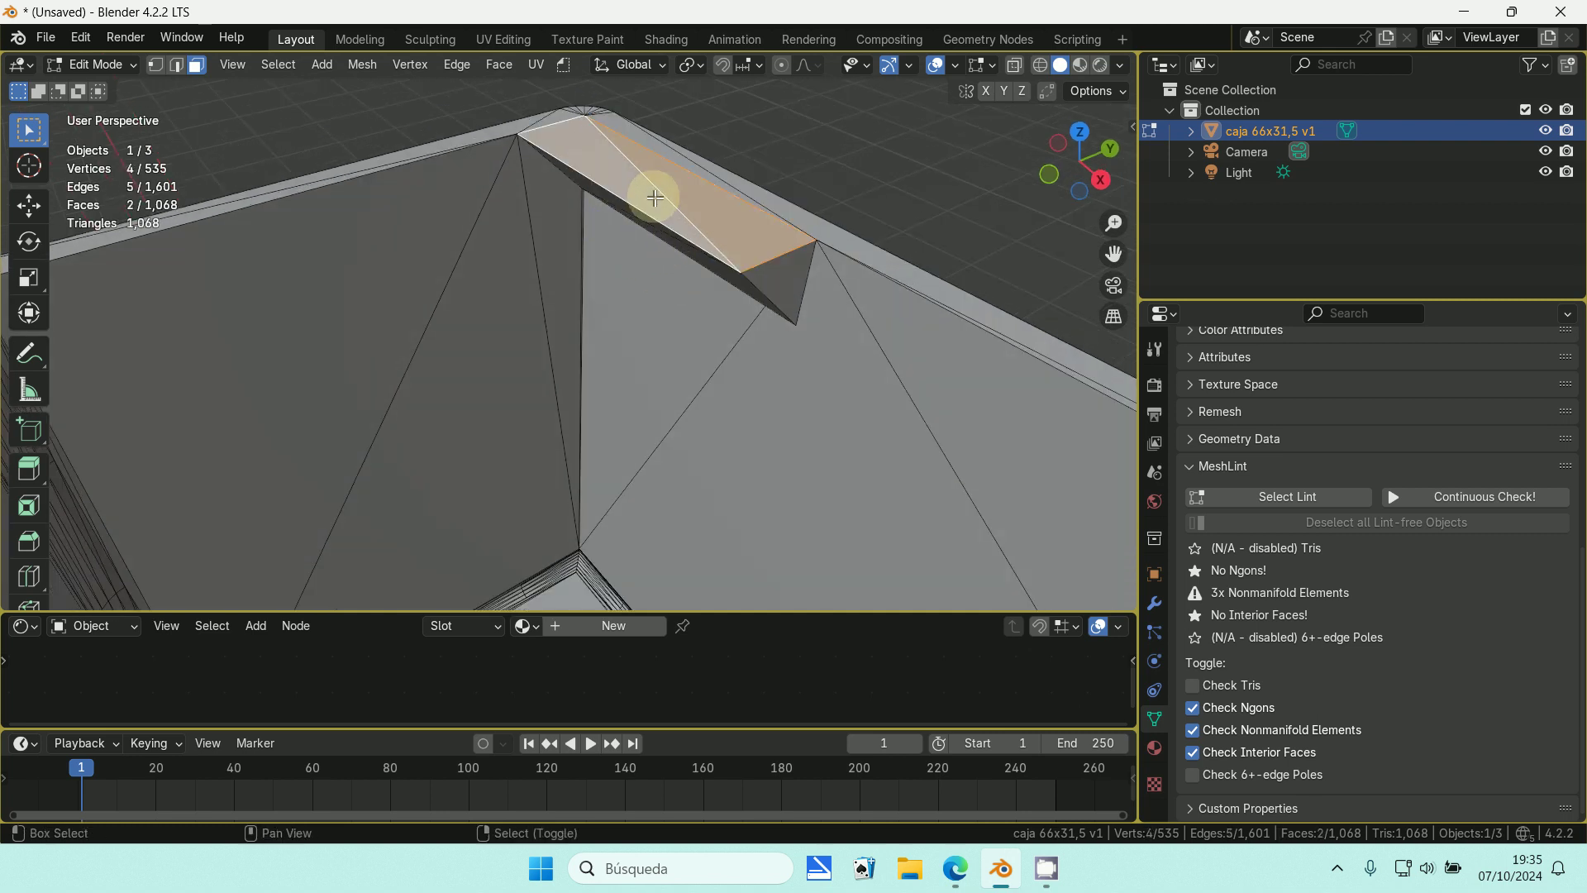
{"action": "middle_click_drag", "start_coordinate": [656, 197], "coordinate": [620, 362]}
{"action": "left_click", "coordinate": [617, 319]}
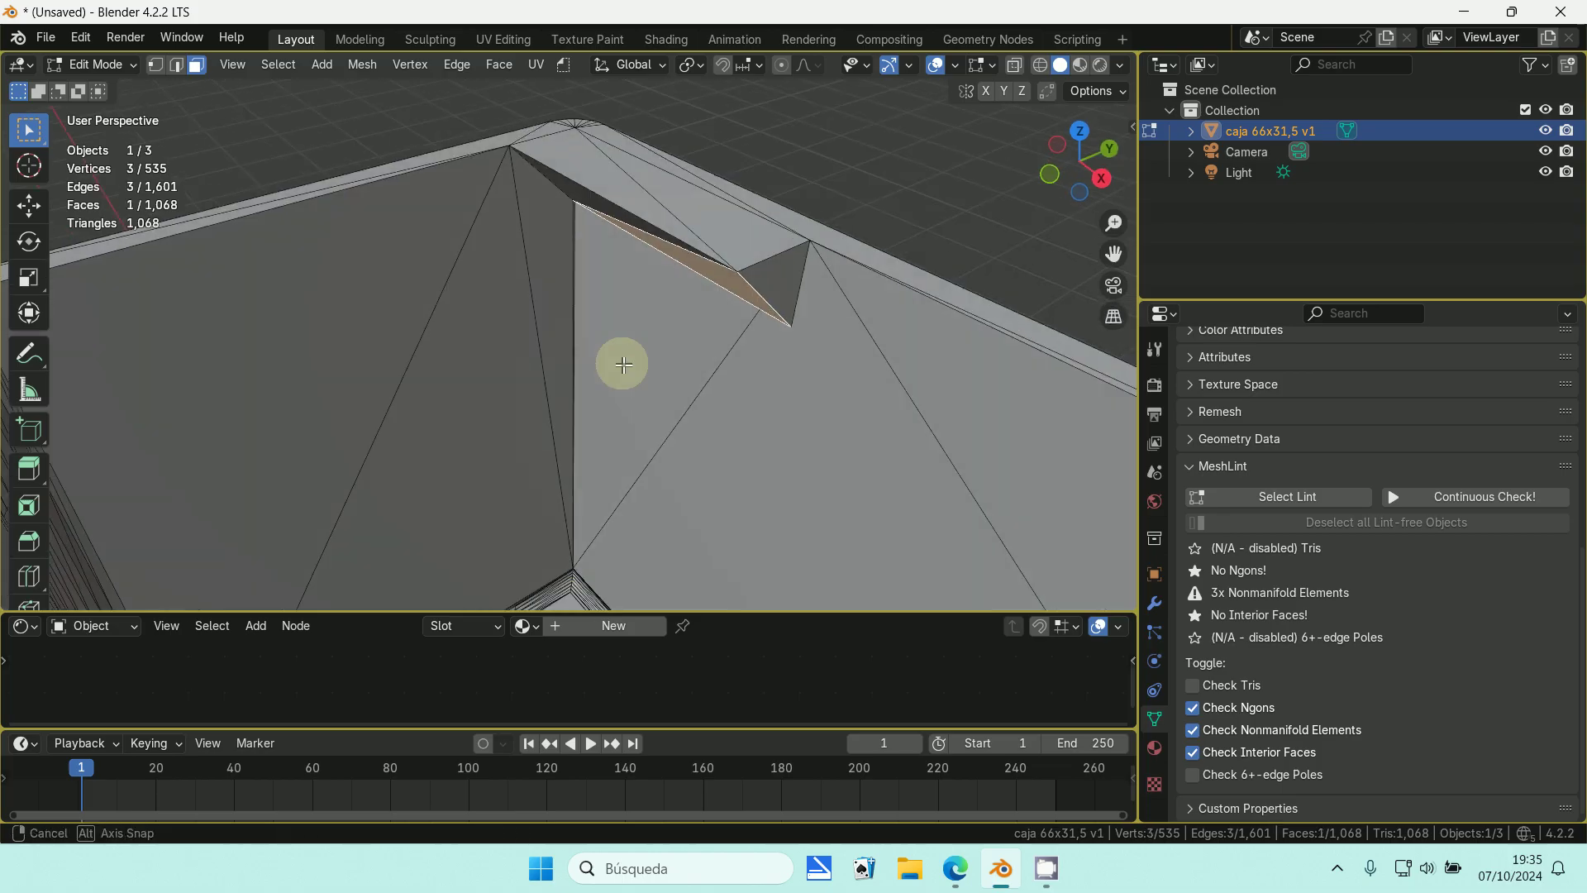
{"action": "left_click", "coordinate": [690, 231], "text": "ctrl"}
{"action": "middle_click_drag", "start_coordinate": [673, 248], "coordinate": [722, 255]}
- Select the exposed triangle behind the ledge for inspection, and reveal all hidden faces
{"action": "key", "text": "alt+a"}
{"action": "left_click", "coordinate": [667, 246]}
{"action": "left_click_drag", "start_coordinate": [636, 257], "coordinate": [595, 248]}
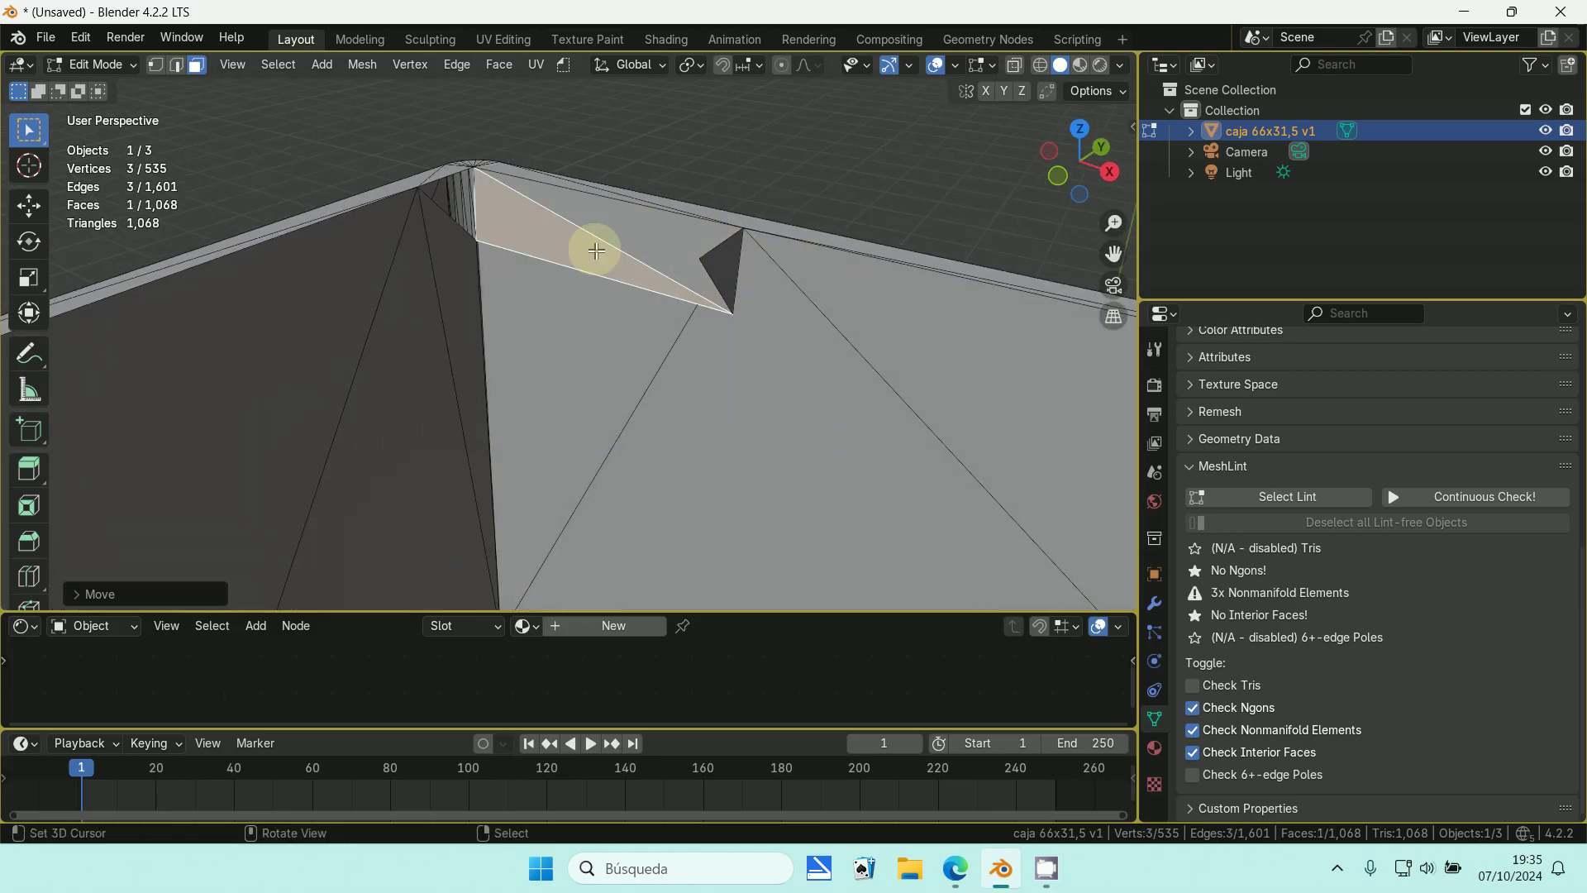
{"action": "middle_click_drag", "start_coordinate": [595, 248], "coordinate": [524, 297]}
{"action": "middle_click_drag", "start_coordinate": [741, 308], "coordinate": [784, 301]}
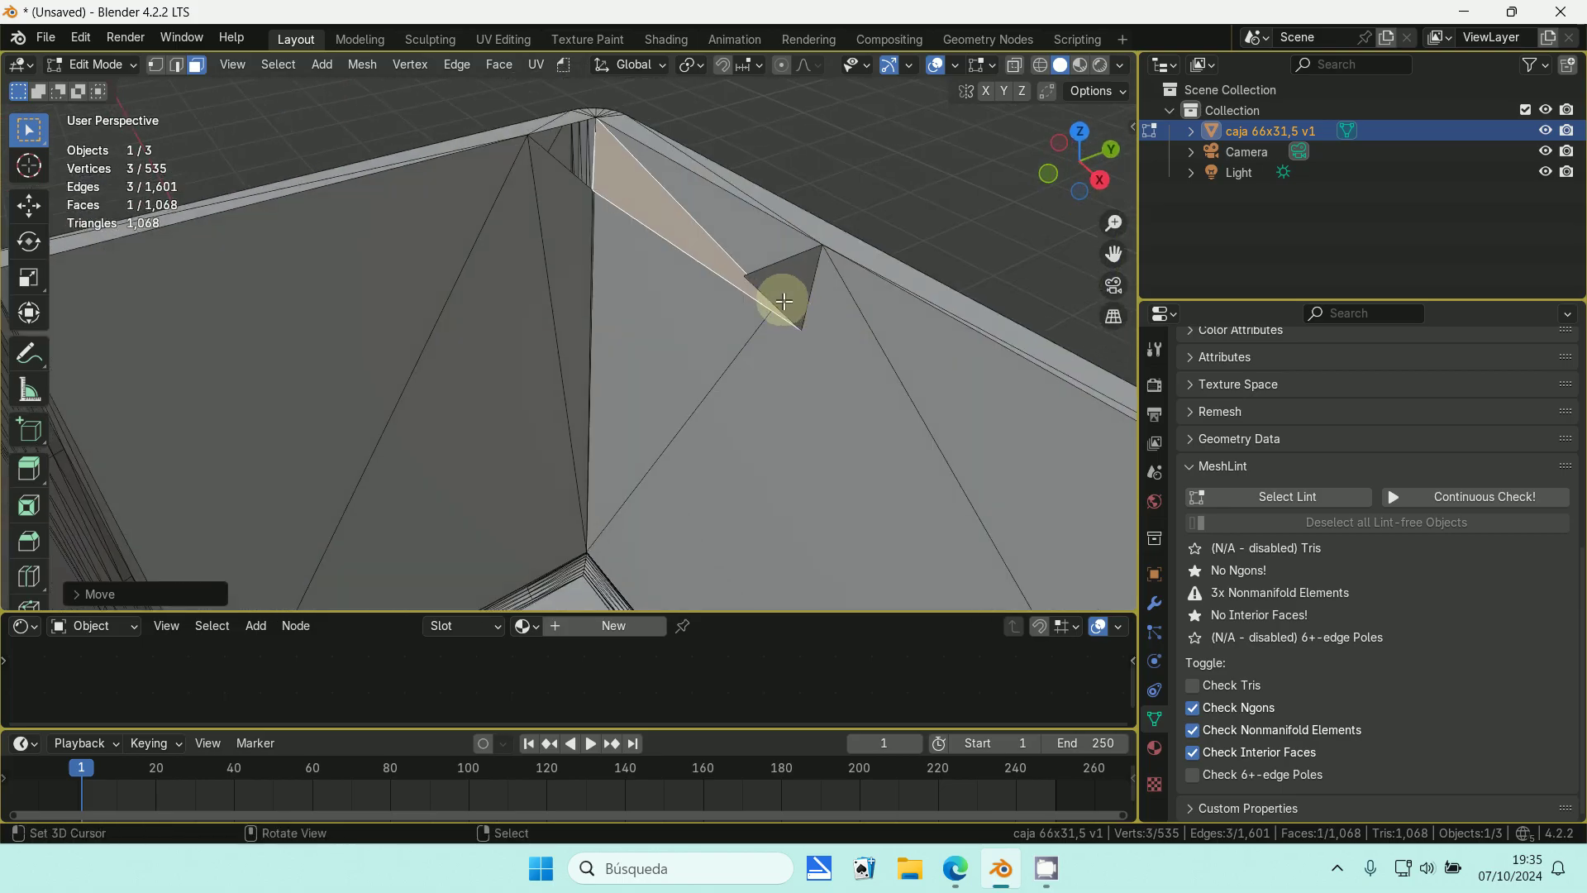
{"action": "key", "text": "alt+h"}
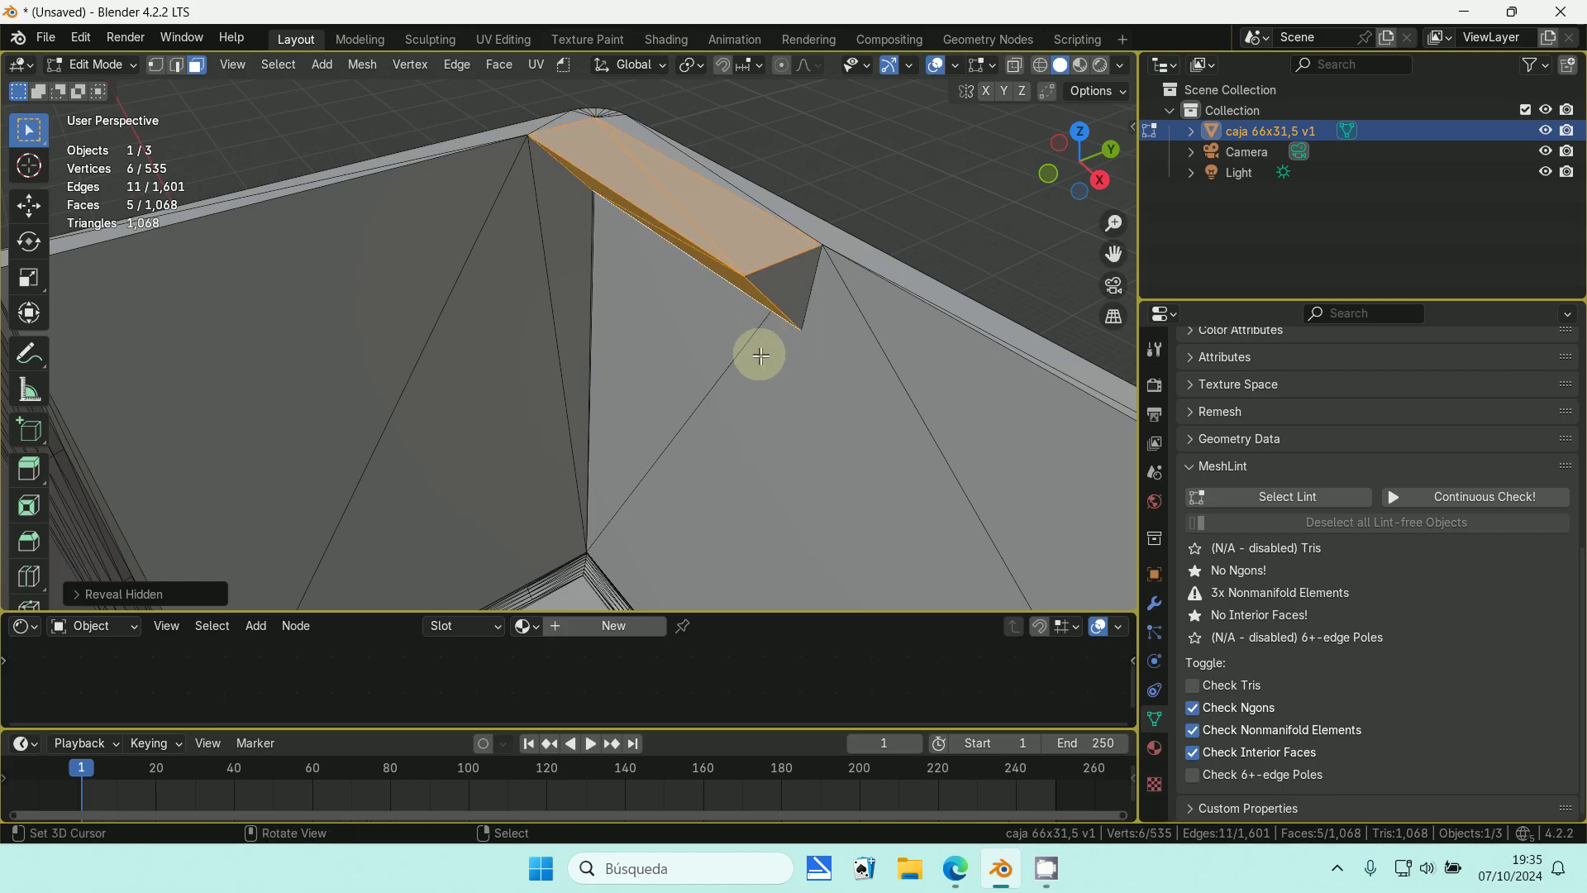
- Select the entire box mesh and convert its triangles to quads
{"action": "key", "text": "a"}
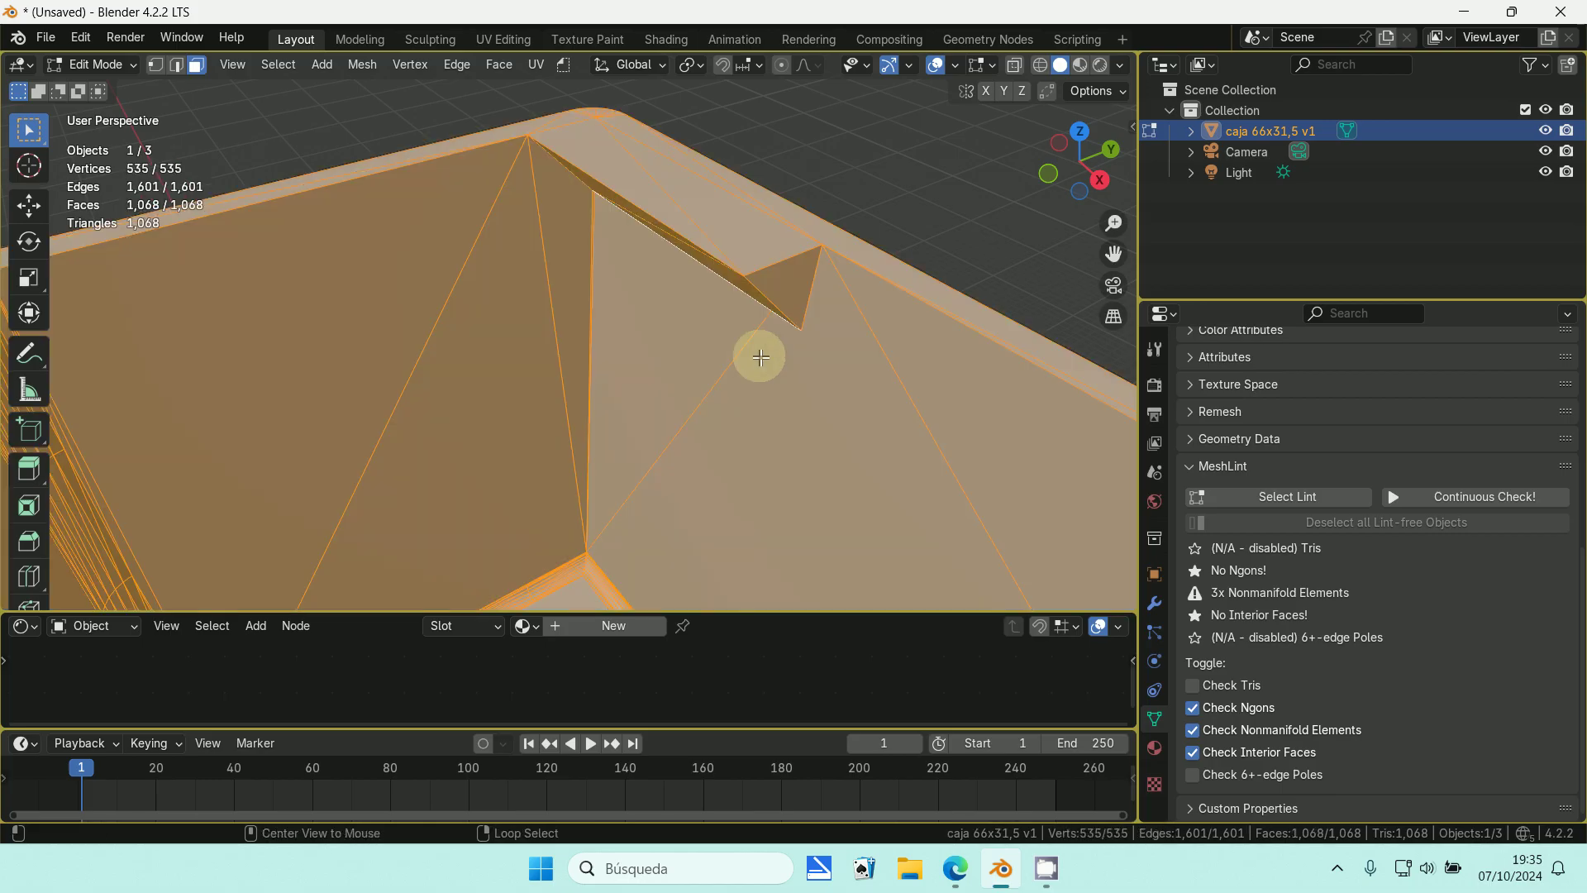
{"action": "key", "text": "alt+j"}
{"action": "scroll", "coordinate": [754, 353], "scroll_direction": "down", "scroll_amount": 4}
- Select the ledge's top and front quads and hide them to expose the internal face
{"action": "middle_click_drag", "start_coordinate": [741, 404], "coordinate": [627, 336]}
{"action": "left_click", "coordinate": [606, 333]}
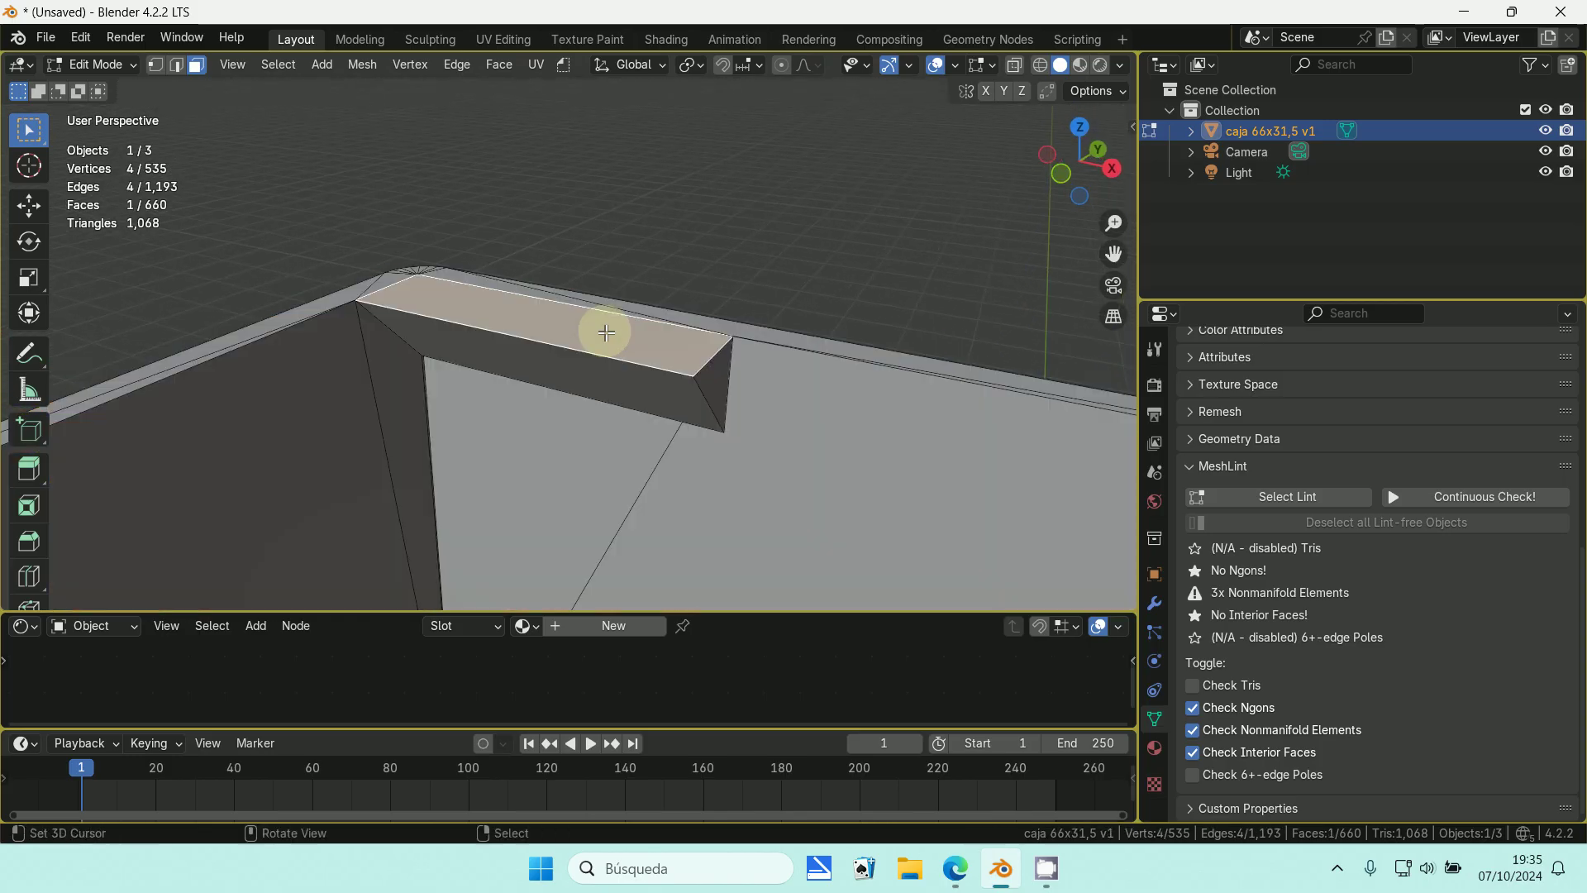
{"action": "left_click", "coordinate": [618, 378], "text": "shift"}
{"action": "left_click", "coordinate": [617, 332], "text": "shift"}
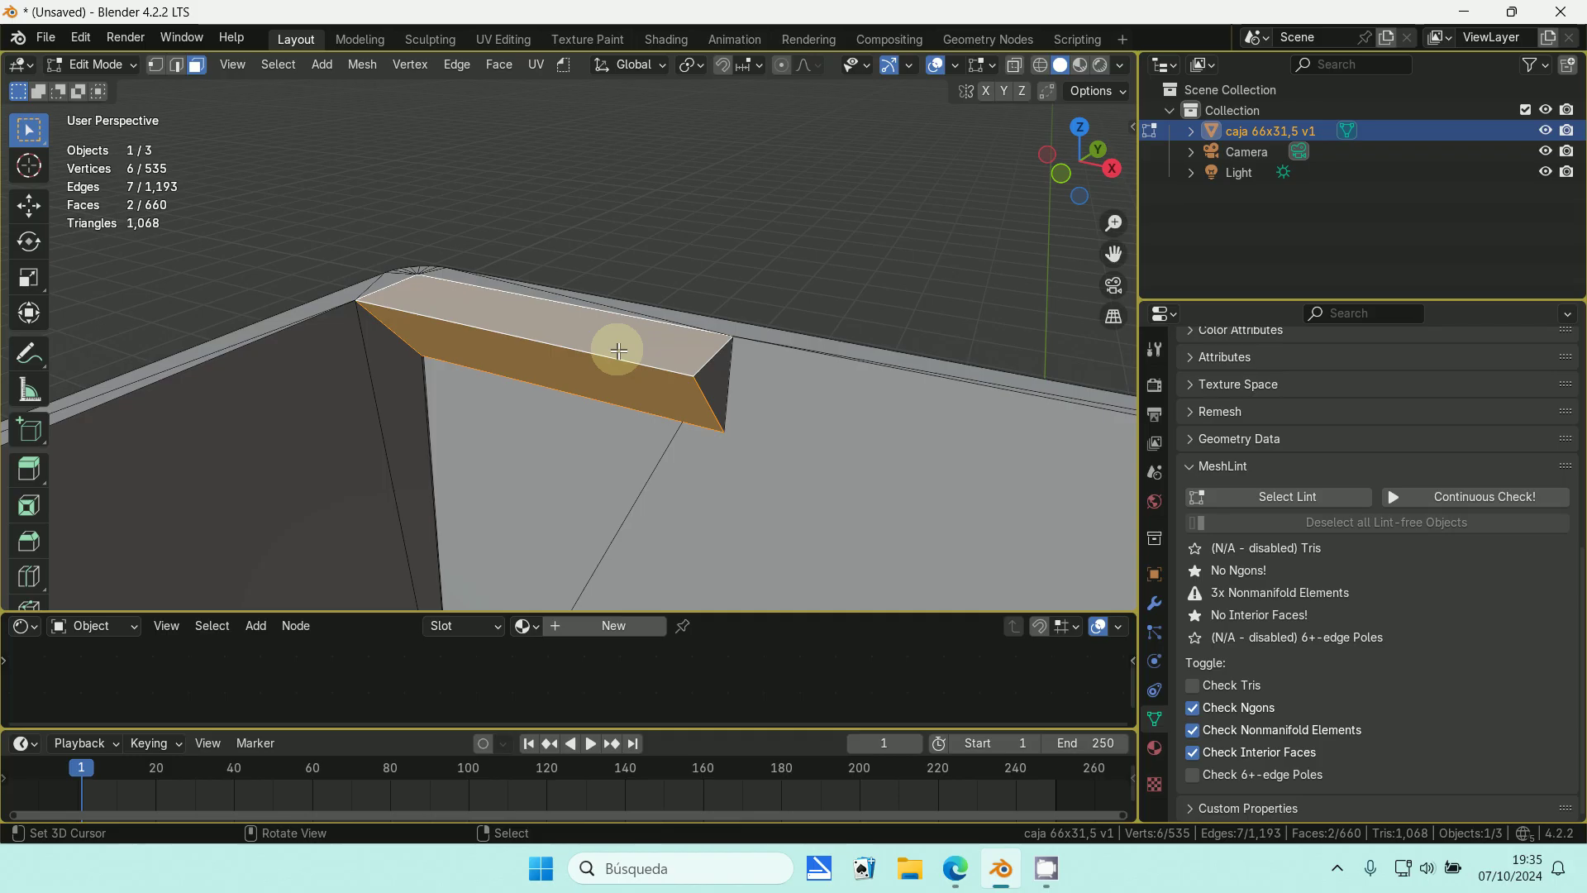
{"action": "key", "text": "h"}
- Delete the internal quad face behind the ledge
{"action": "left_click", "coordinate": [597, 356]}
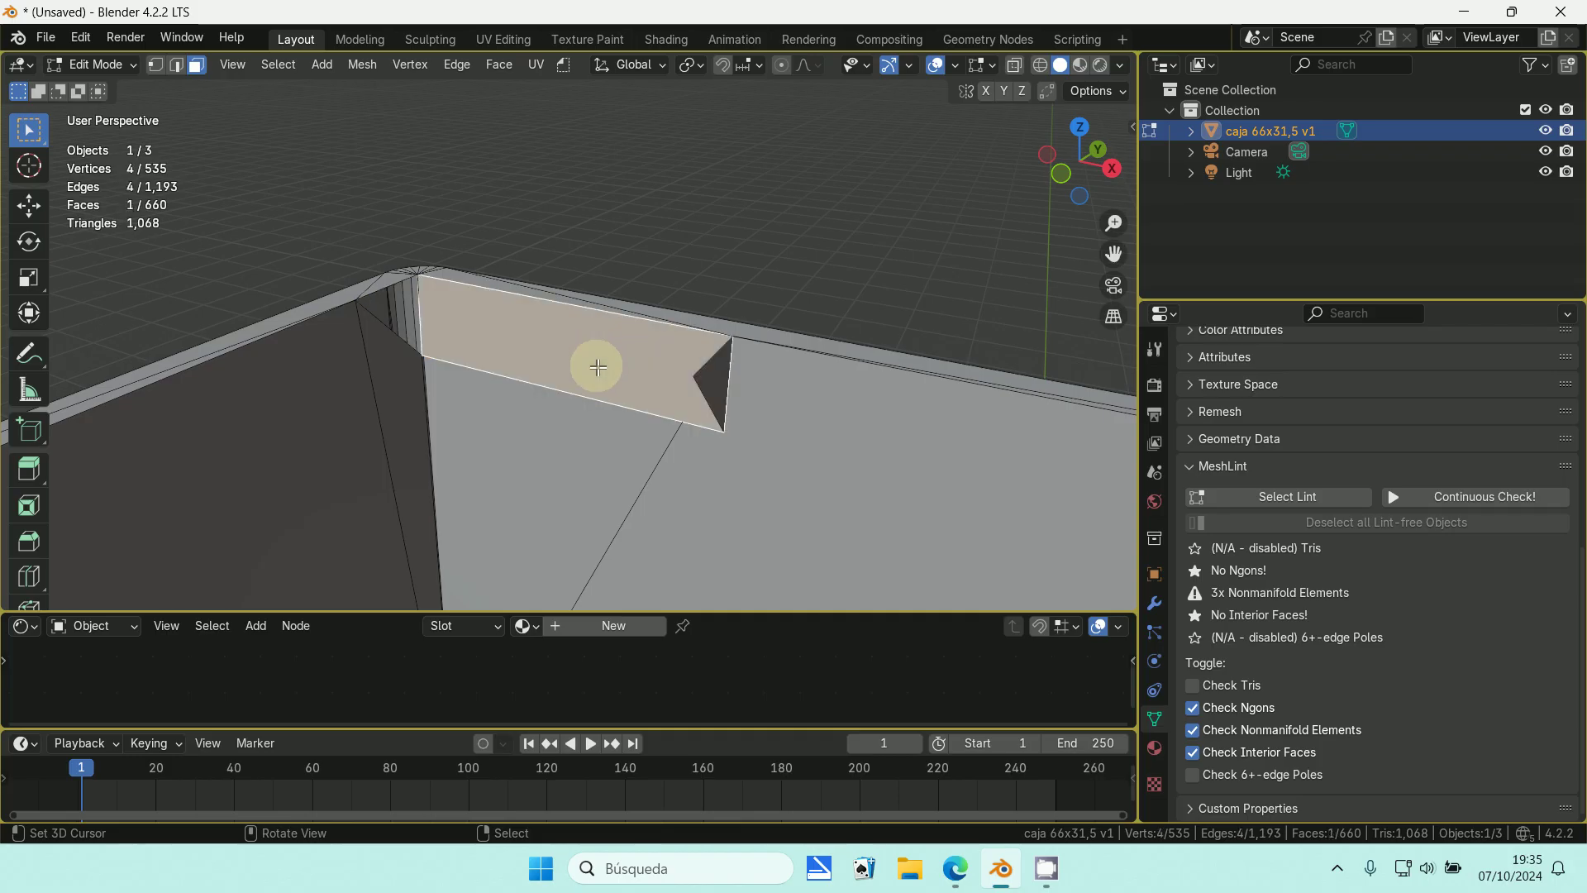
{"action": "middle_click_drag", "start_coordinate": [598, 366], "coordinate": [559, 285]}
{"action": "key", "text": "x"}
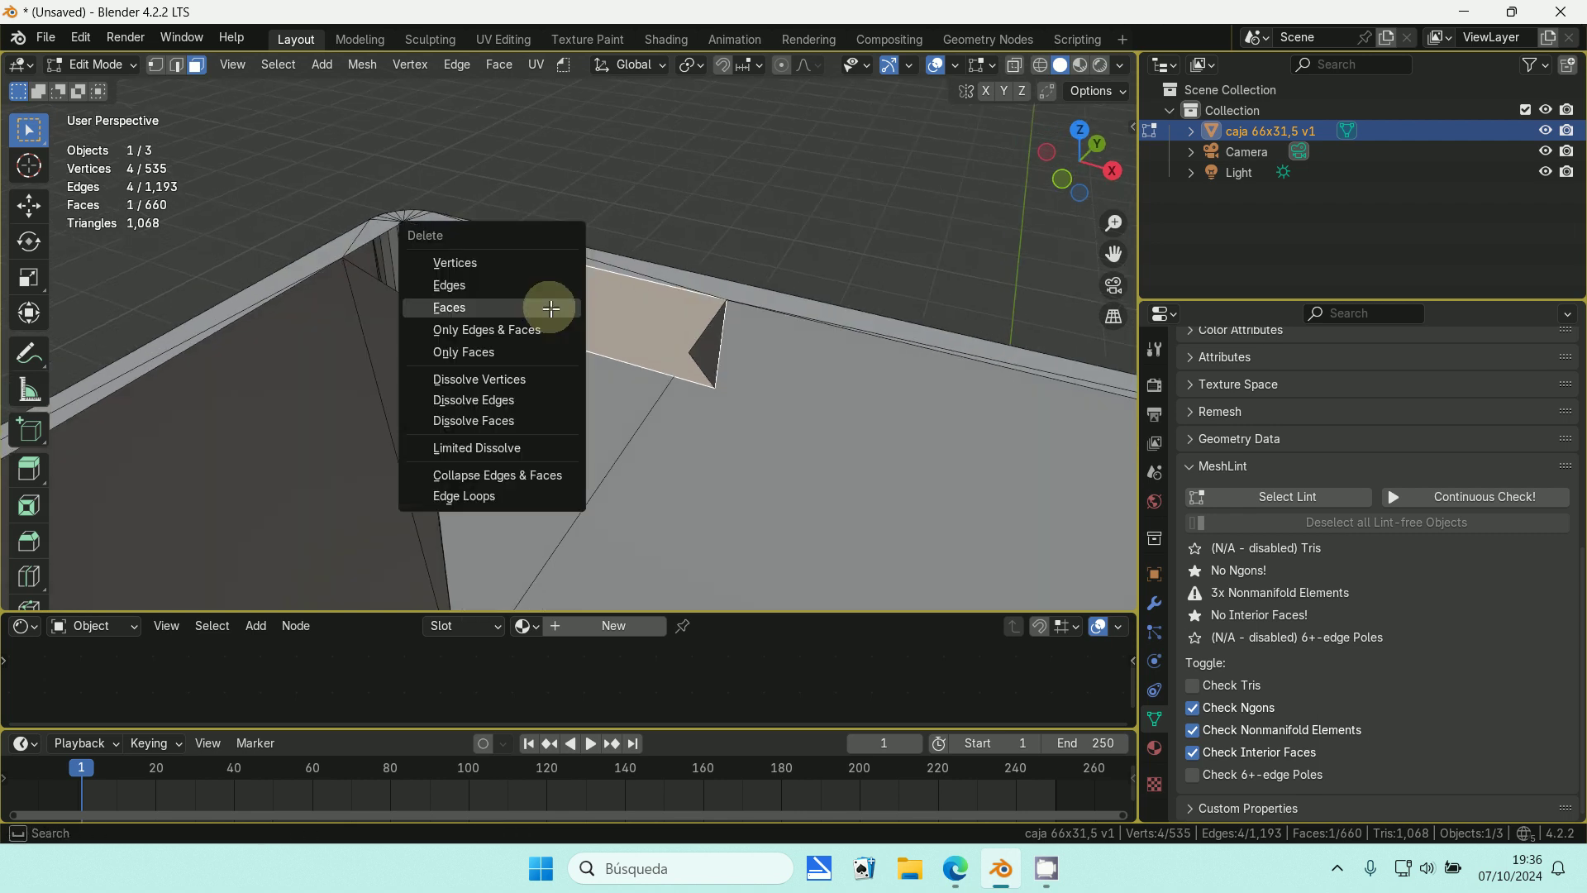
{"action": "left_click", "coordinate": [550, 308]}
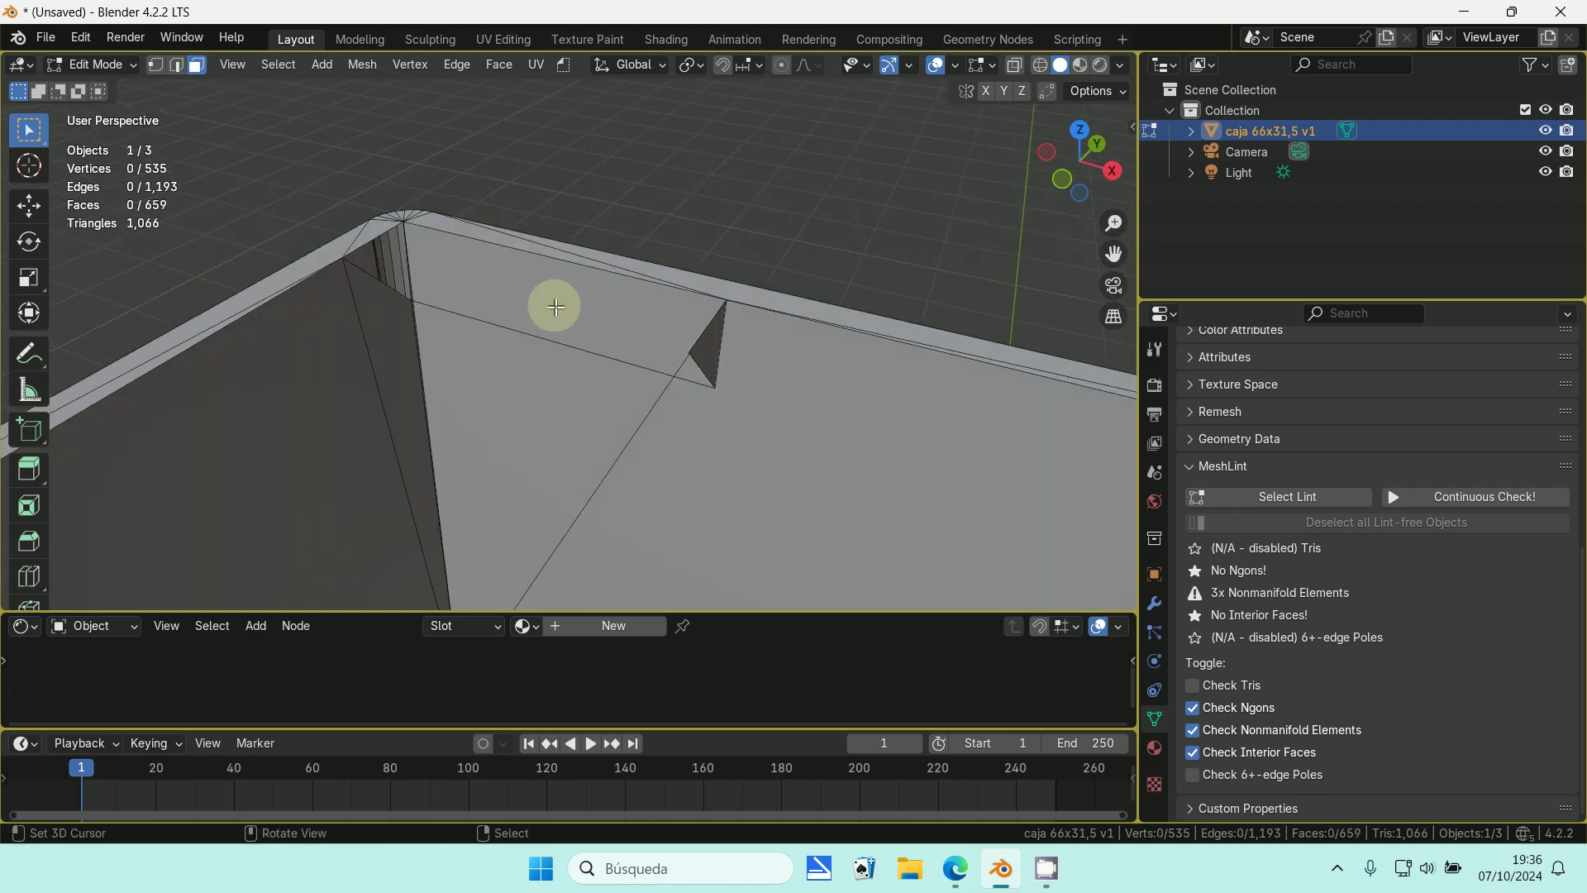
- Reveal the hidden ledge faces and run MeshLint's Select Lint again with nothing else selected
{"action": "key", "text": "alt+h"}
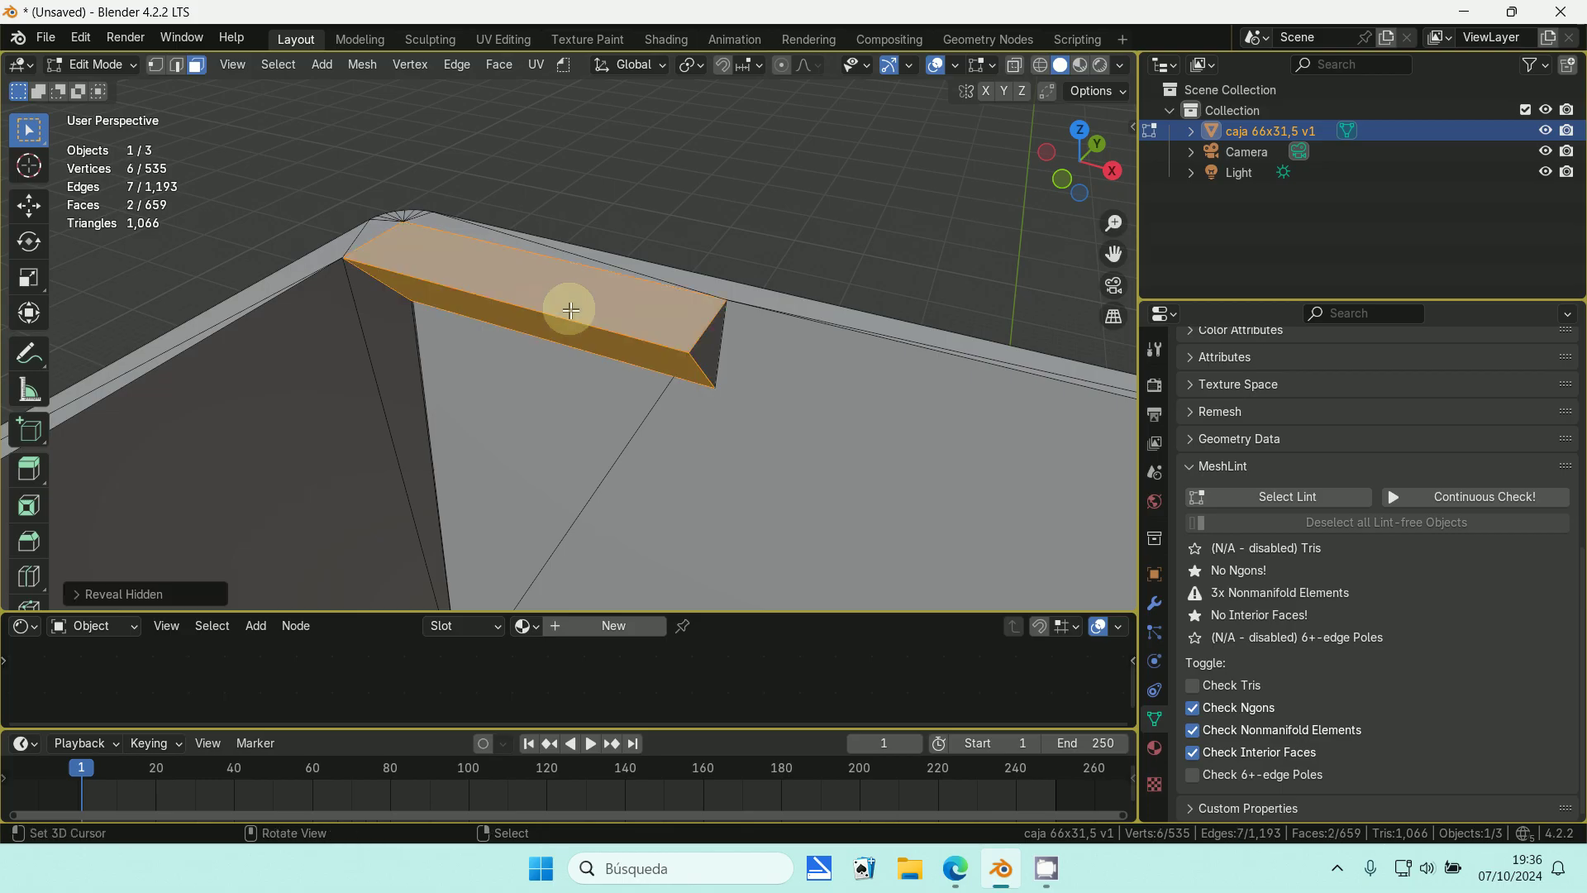
{"action": "key", "text": "alt+a"}
{"action": "left_click", "coordinate": [1286, 497]}
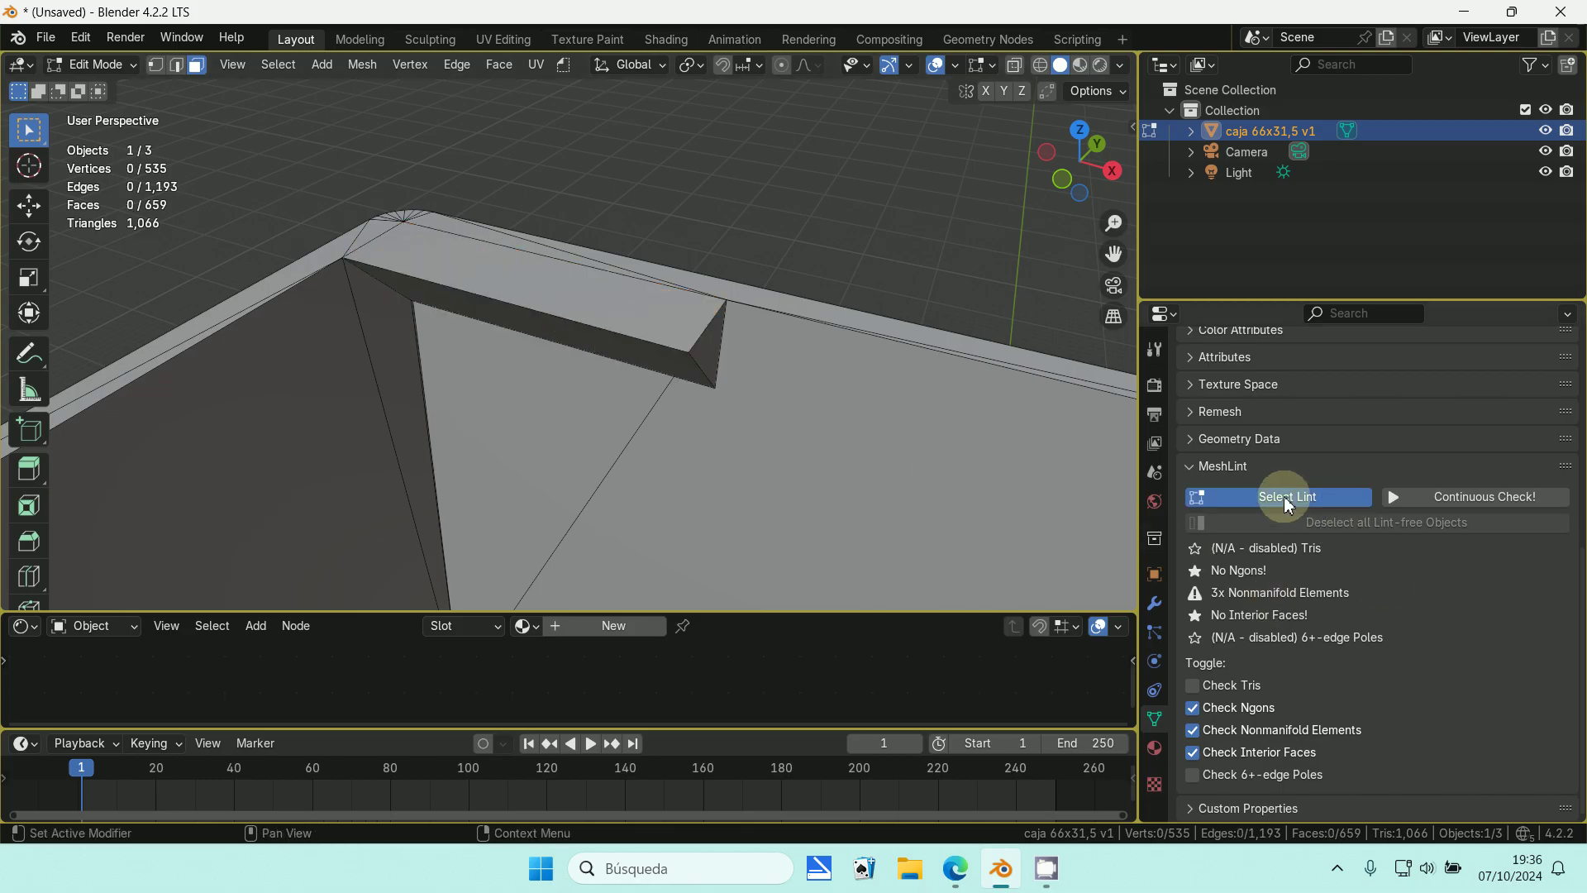
- Delete the triangular face at the ledge's end
{"action": "mouse_move", "coordinate": [730, 353]}
{"action": "middle_mouse_down"}
{"action": "mouse_move", "coordinate": [637, 319]}
{"action": "mouse_move", "coordinate": [655, 329]}
{"action": "mouse_move", "coordinate": [740, 283]}
{"action": "mouse_move", "coordinate": [680, 345]}
{"action": "mouse_move", "coordinate": [694, 357]}
{"action": "mouse_move", "coordinate": [657, 358]}
{"action": "mouse_move", "coordinate": [755, 422]}
{"action": "mouse_move", "coordinate": [584, 380]}
{"action": "mouse_move", "coordinate": [694, 507]}
{"action": "mouse_move", "coordinate": [662, 521]}
{"action": "mouse_move", "coordinate": [705, 338]}
{"action": "middle_mouse_up"}
{"action": "left_click", "coordinate": [671, 318]}
{"action": "scroll", "coordinate": [705, 338], "scroll_direction": "up", "scroll_amount": 3}
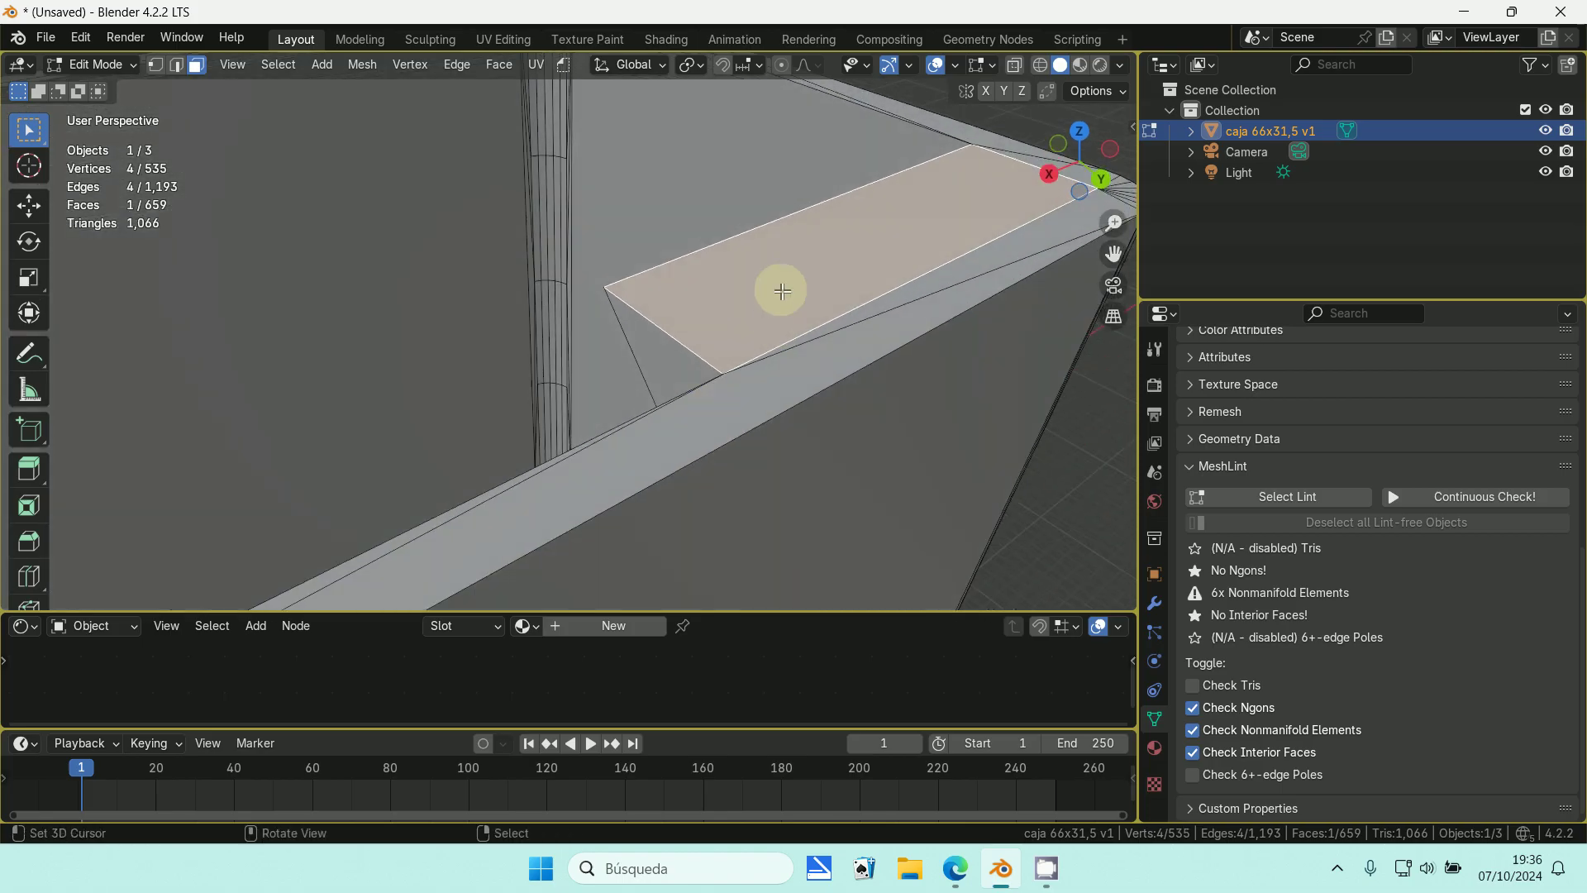
{"action": "middle_click_drag", "start_coordinate": [782, 293], "coordinate": [705, 226]}
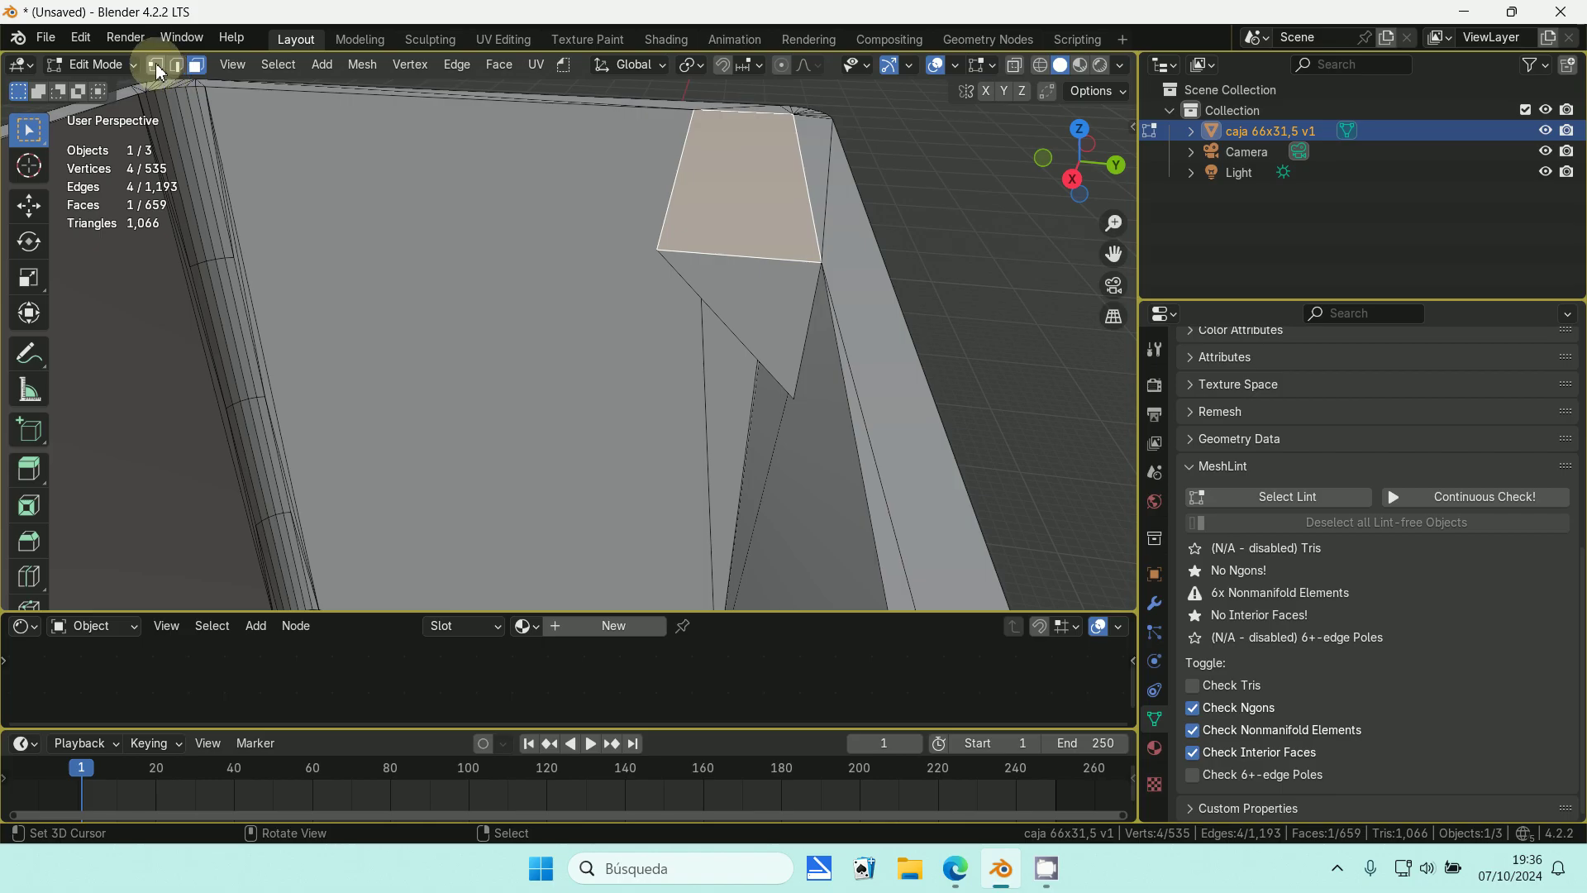
{"action": "left_click", "coordinate": [156, 66]}
{"action": "left_click", "coordinate": [807, 334]}
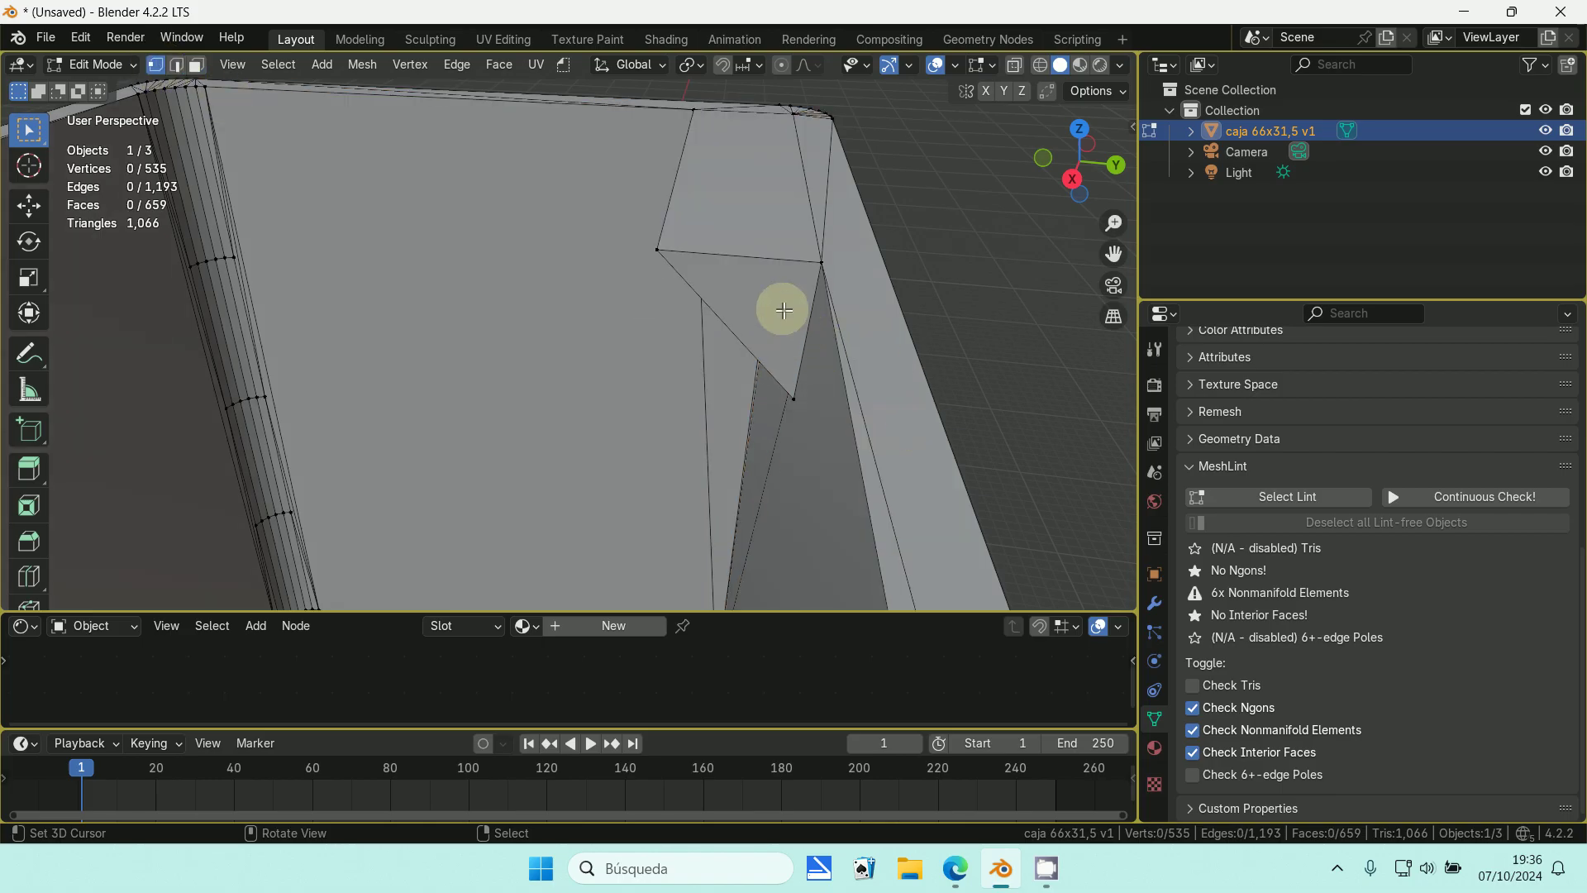
{"action": "left_click", "coordinate": [197, 66]}
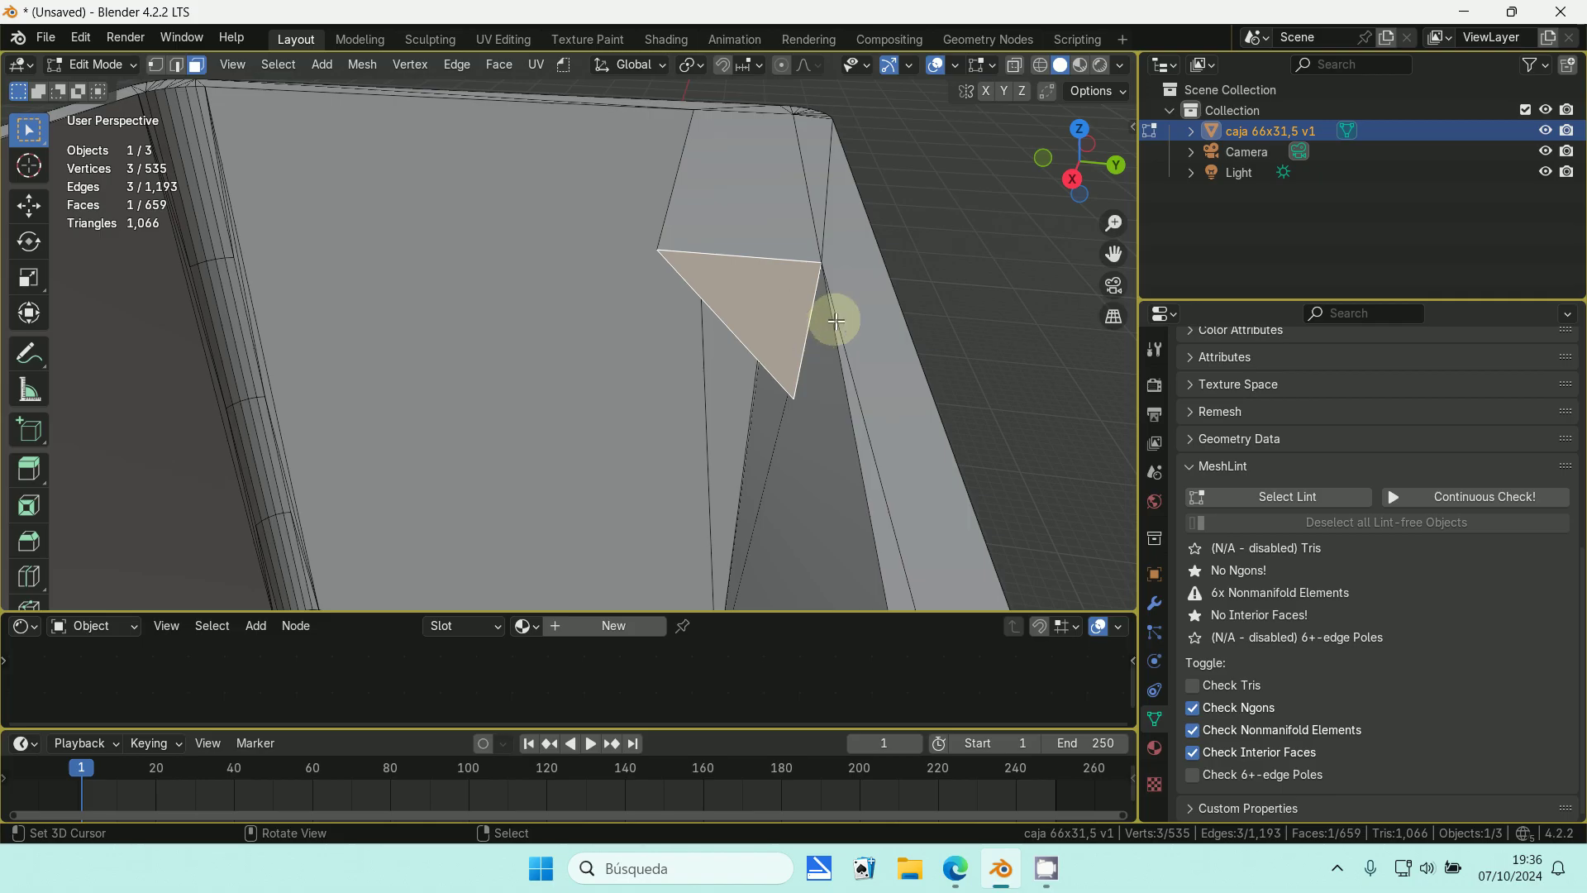
{"action": "middle_click_drag", "start_coordinate": [835, 321], "coordinate": [884, 307]}
{"action": "middle_click_drag", "start_coordinate": [754, 339], "coordinate": [901, 295]}
{"action": "key", "text": "x"}
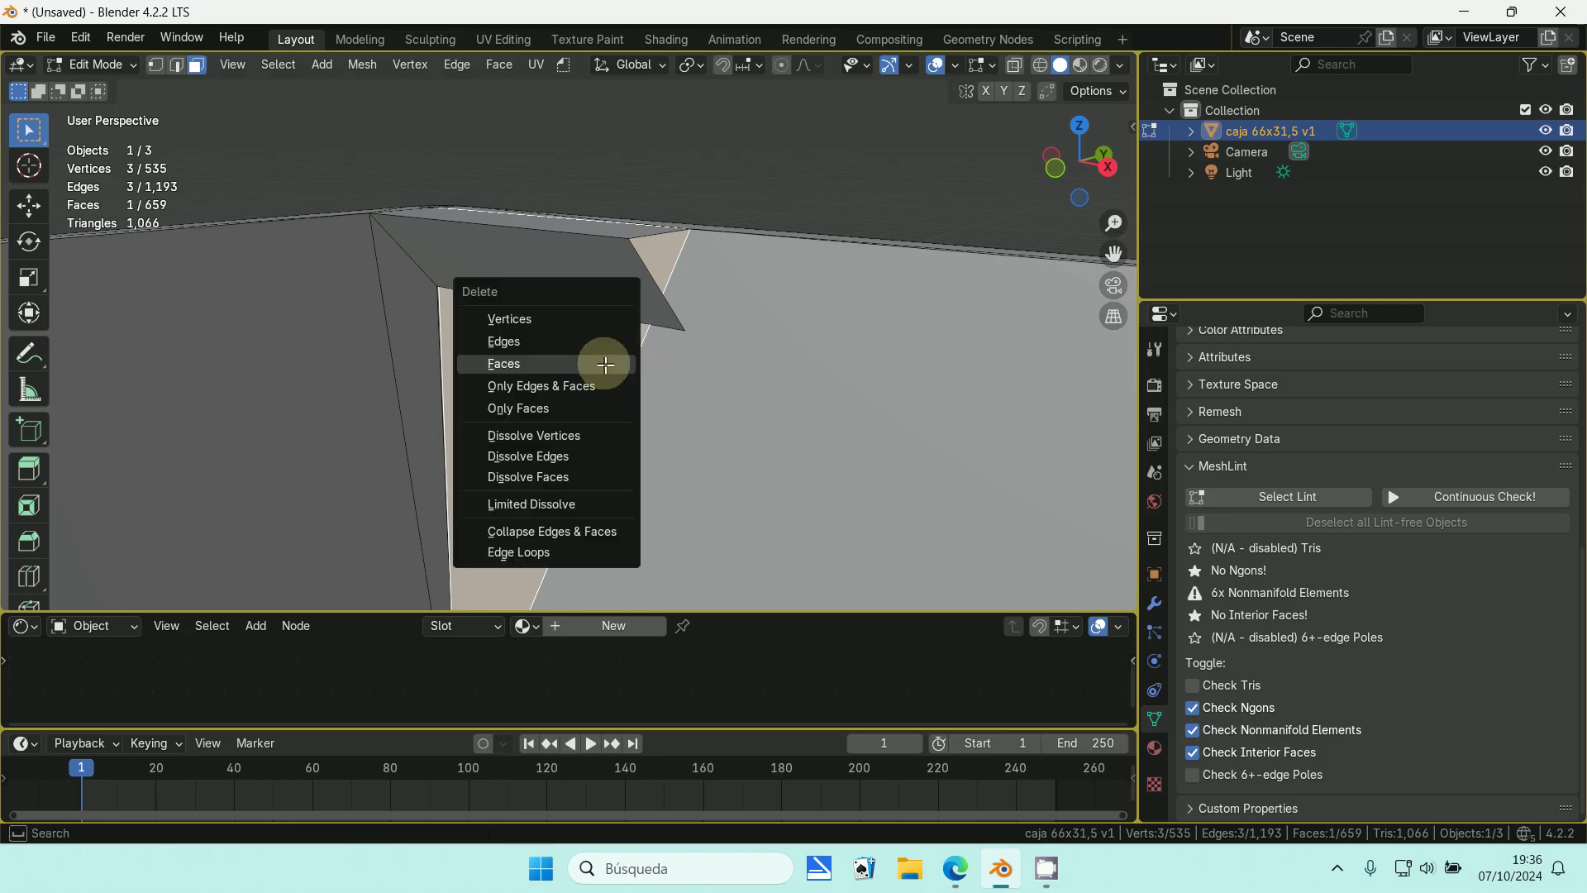
{"action": "left_click", "coordinate": [605, 365]}
- Inspect the opened ledge end and undo the deletion of its triangular face
{"action": "middle_click_drag", "start_coordinate": [631, 365], "coordinate": [700, 383]}
{"action": "left_click", "coordinate": [716, 360]}
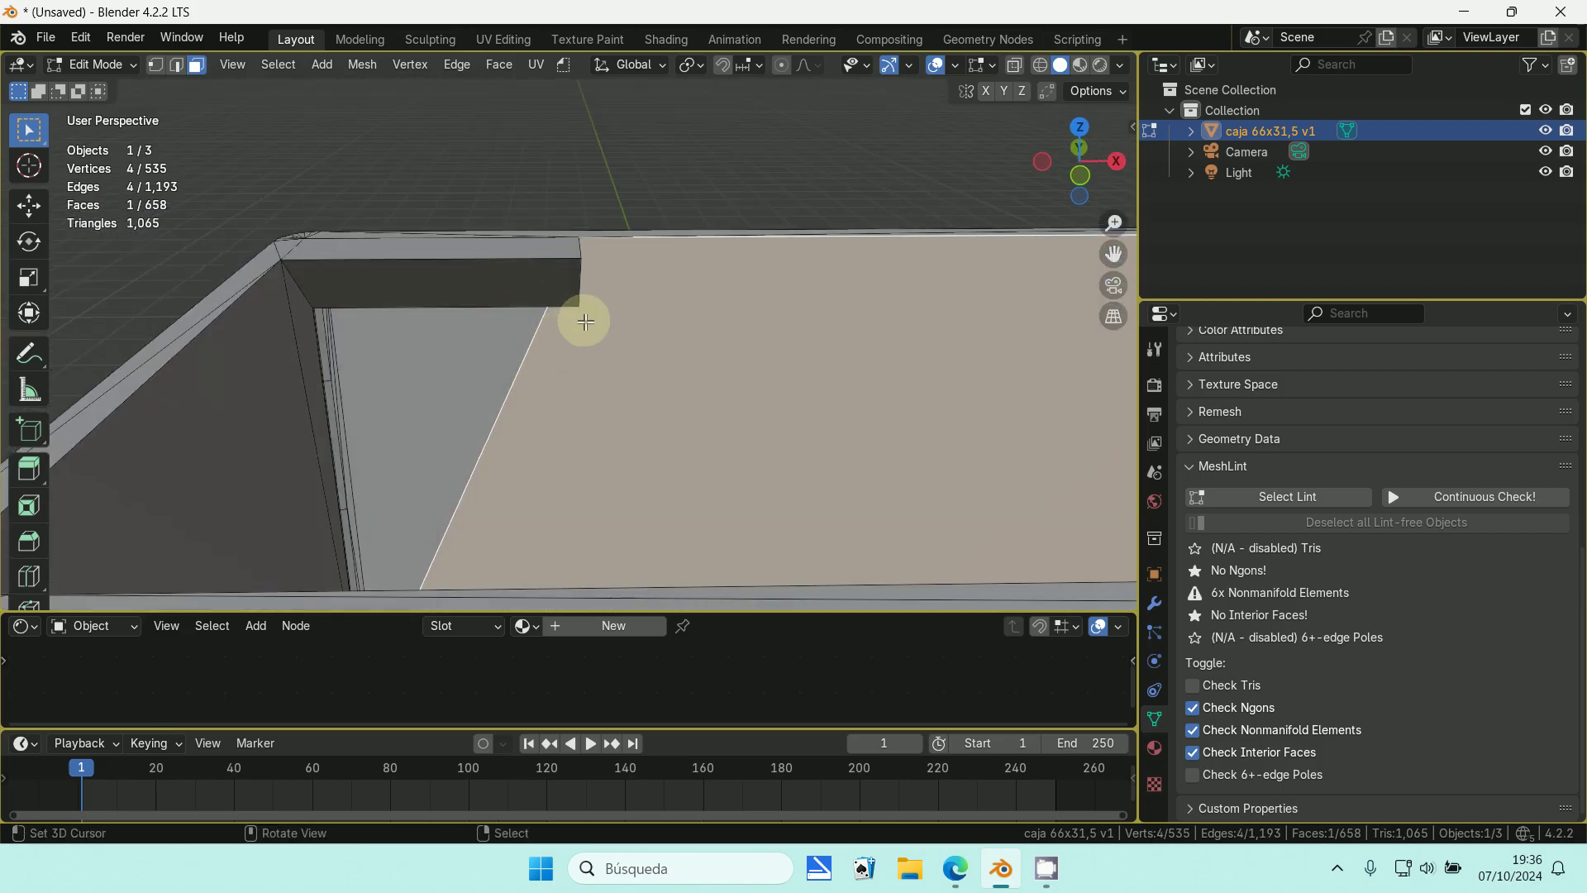
{"action": "middle_click_drag", "start_coordinate": [585, 321], "coordinate": [539, 329]}
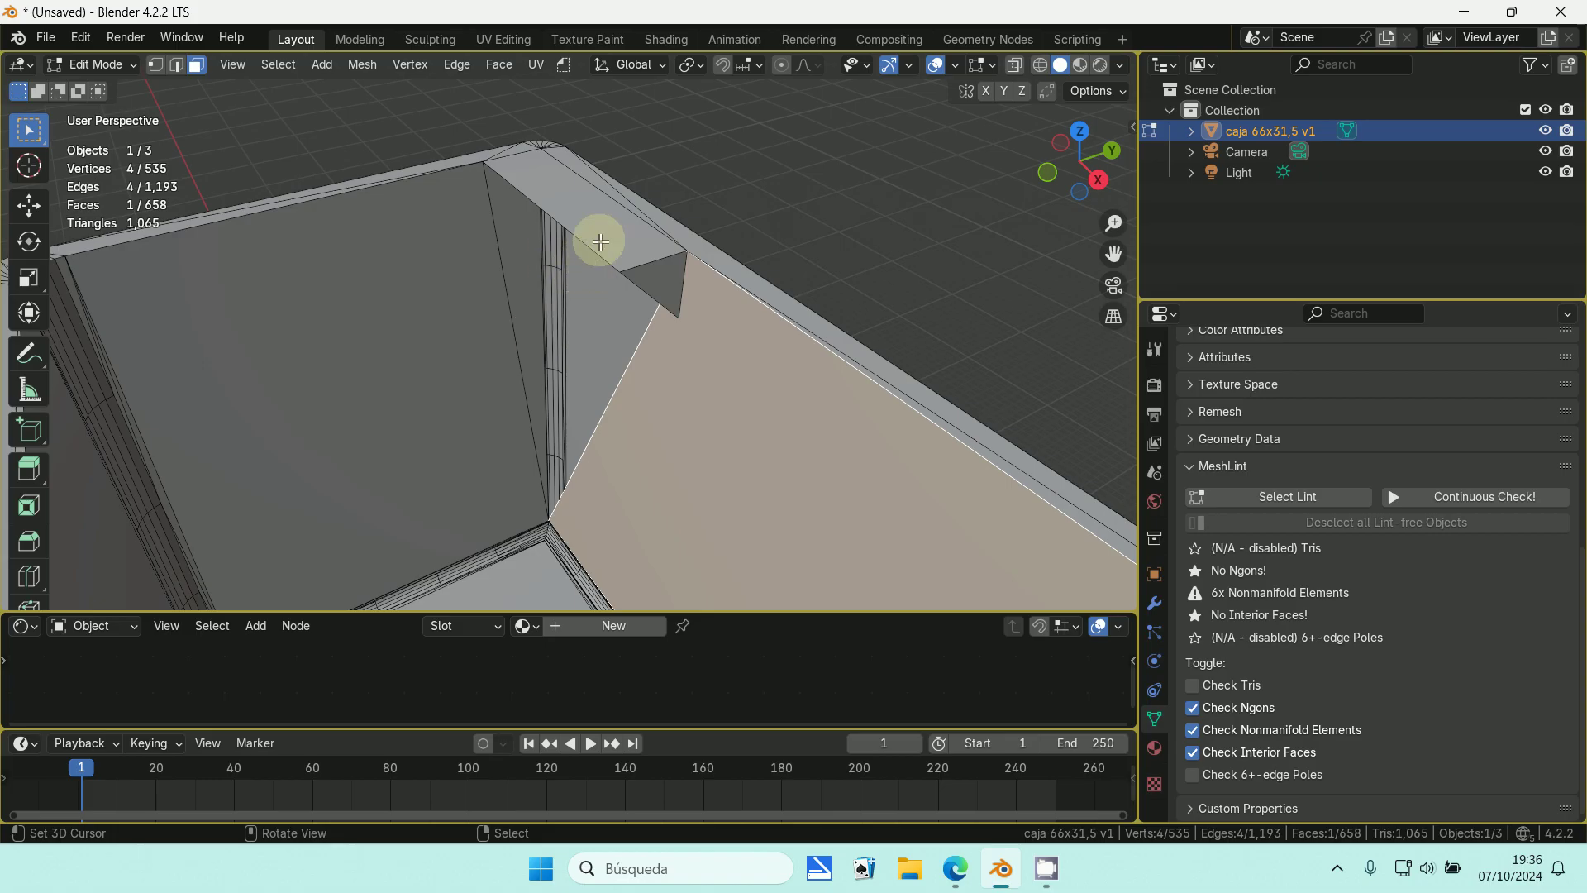
{"action": "middle_click_drag", "start_coordinate": [601, 241], "coordinate": [646, 334]}
{"action": "key", "text": "ctrl+z"}
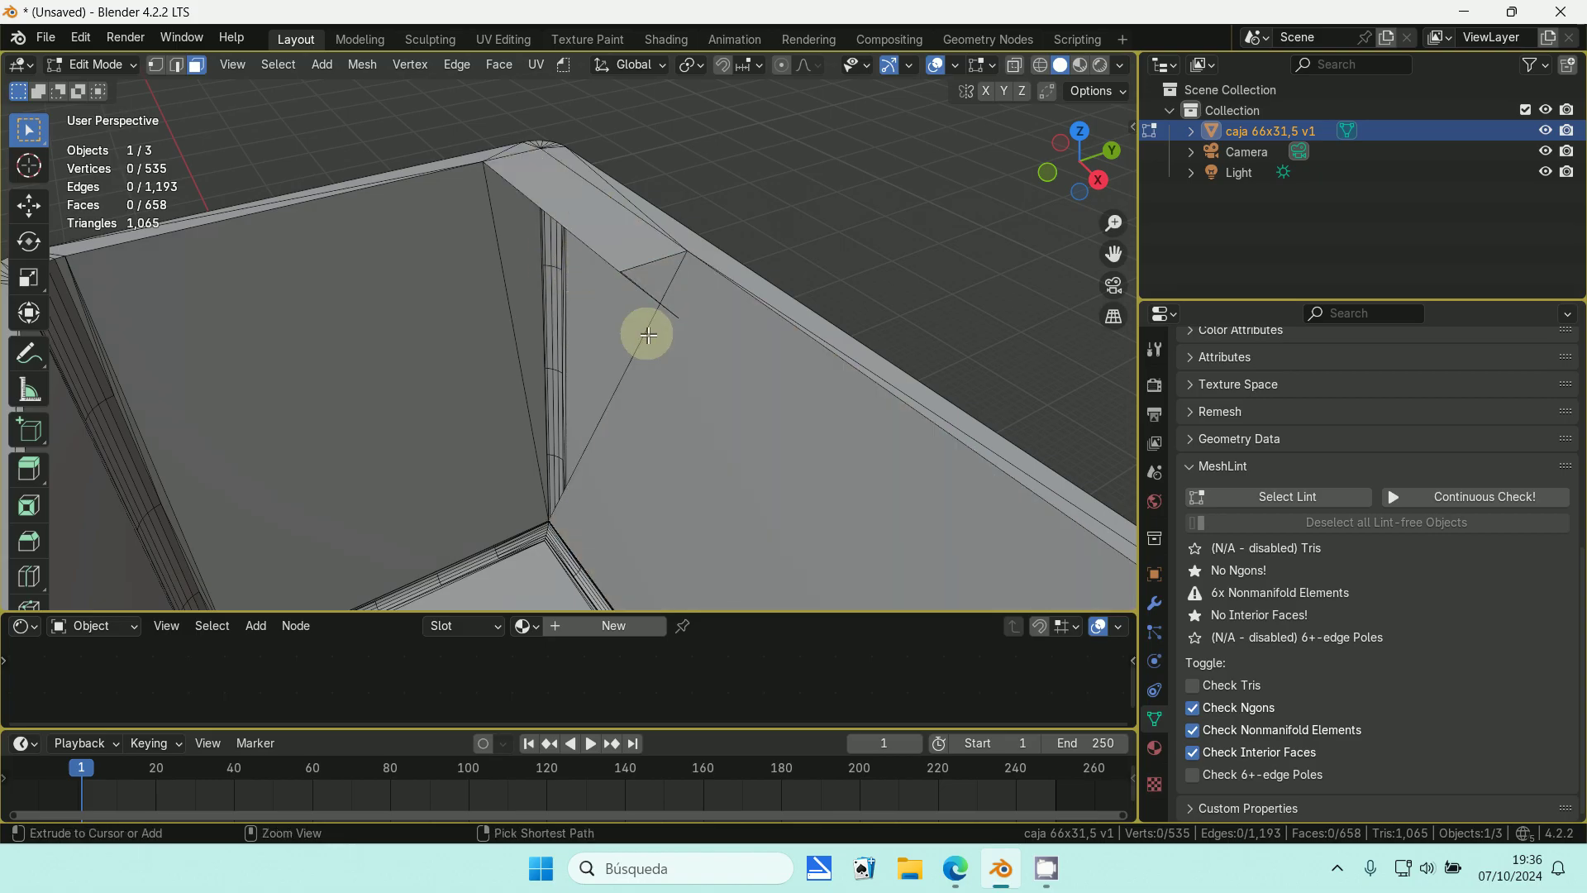
{"action": "key", "text": "ctrl+z"}
{"action": "key", "text": "ctrl+z"}
{"action": "key", "text": "ctrl+z"}
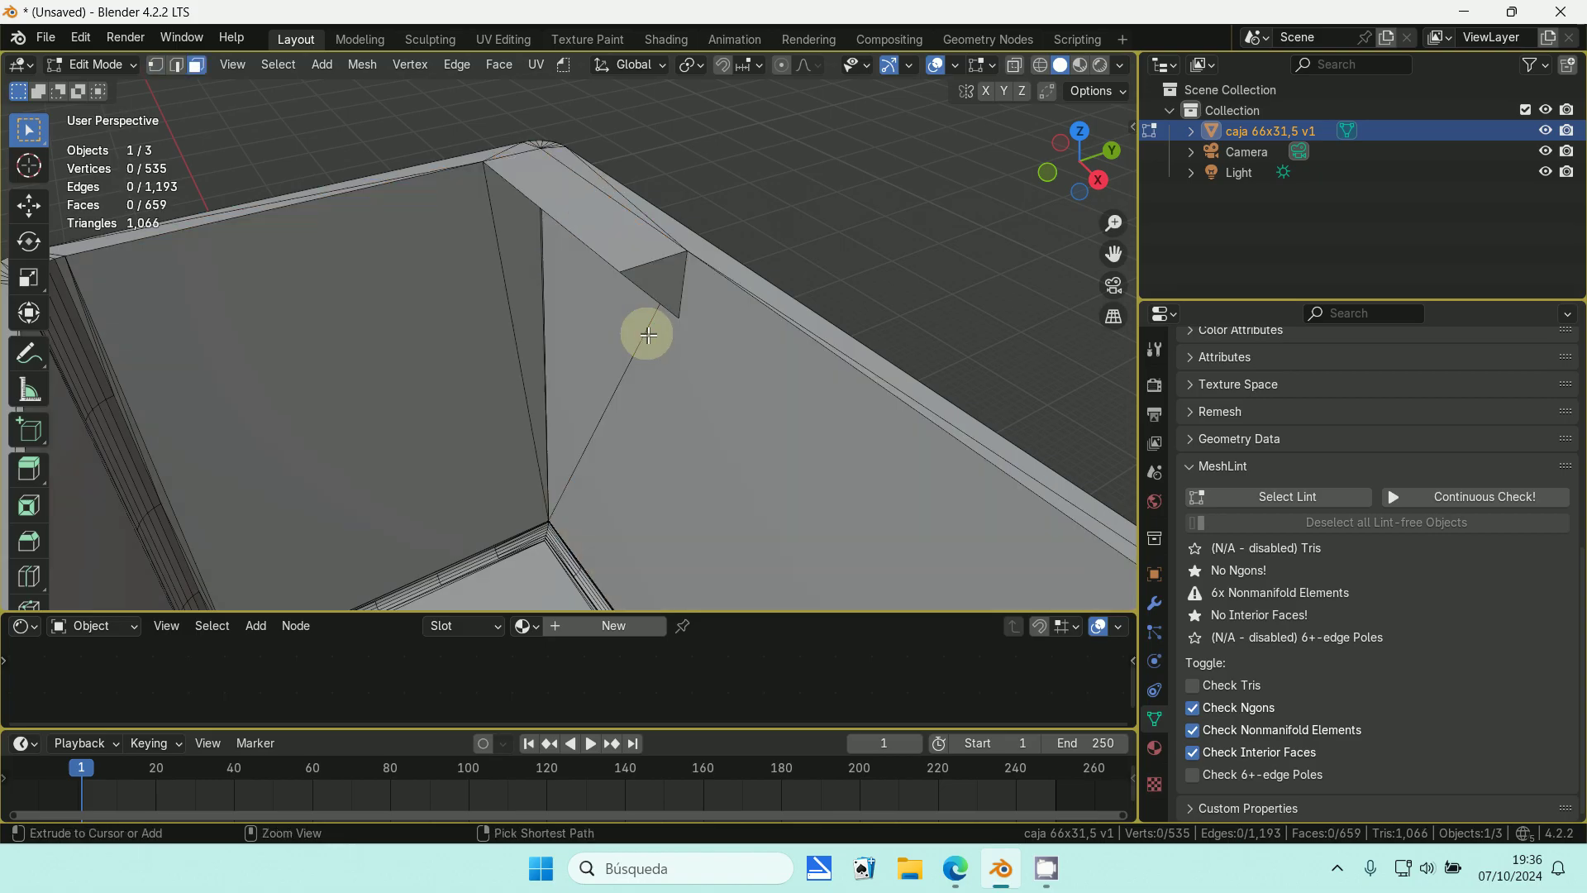
- Select the ledge's top, front and end faces and delete them
{"action": "middle_click_drag", "start_coordinate": [637, 358], "coordinate": [605, 231]}
{"action": "left_click", "coordinate": [590, 229]}
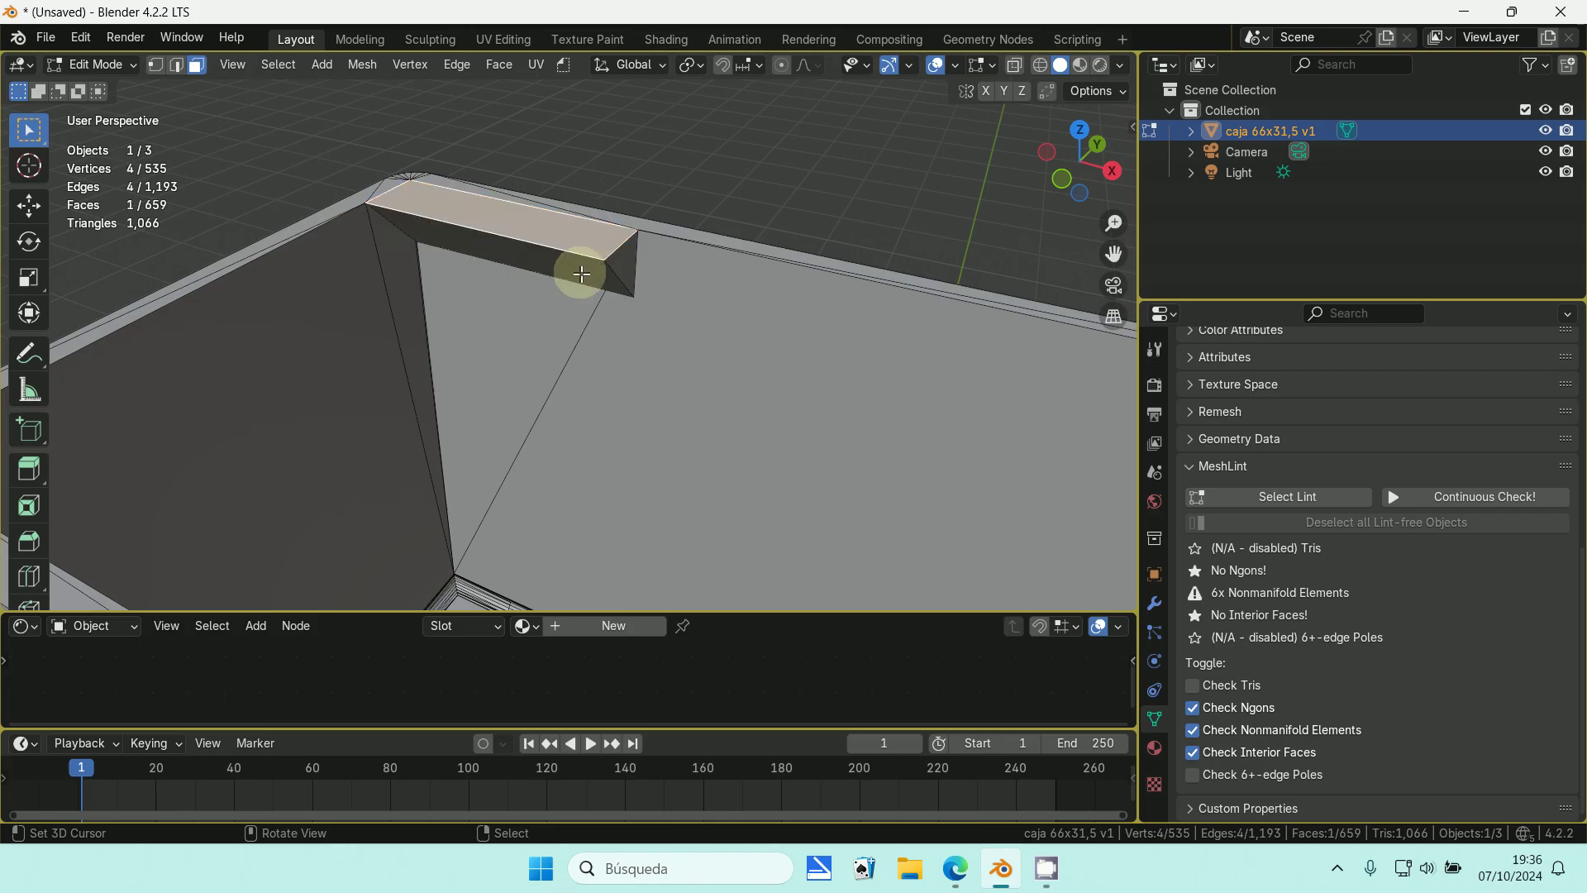
{"action": "left_click", "coordinate": [591, 265]}
{"action": "left_click", "coordinate": [597, 257], "text": "ctrl"}
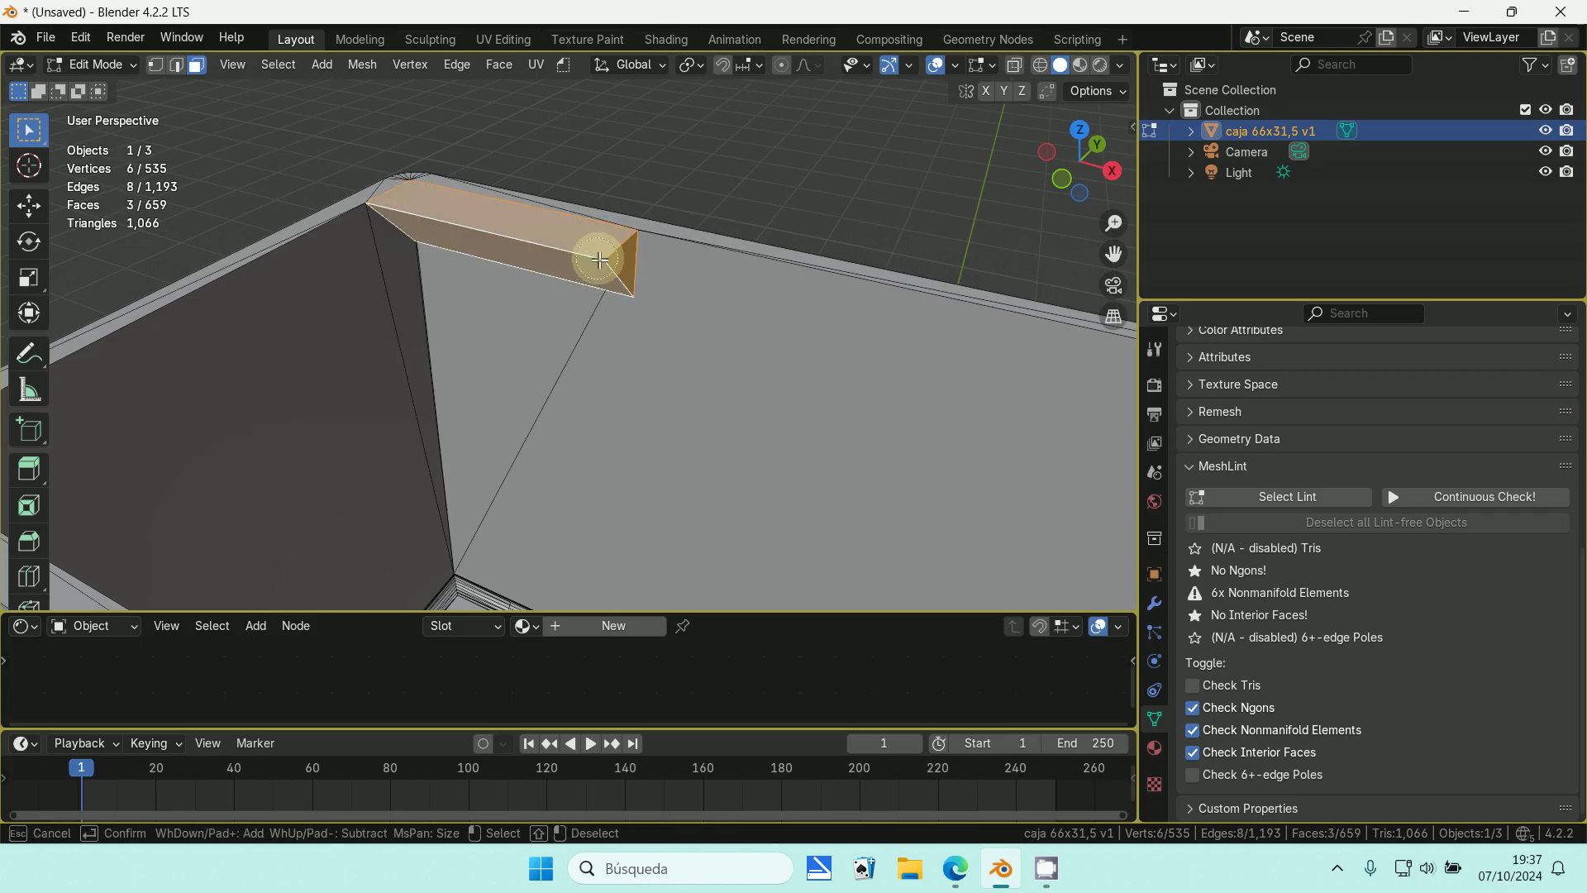
{"action": "key", "text": "x"}
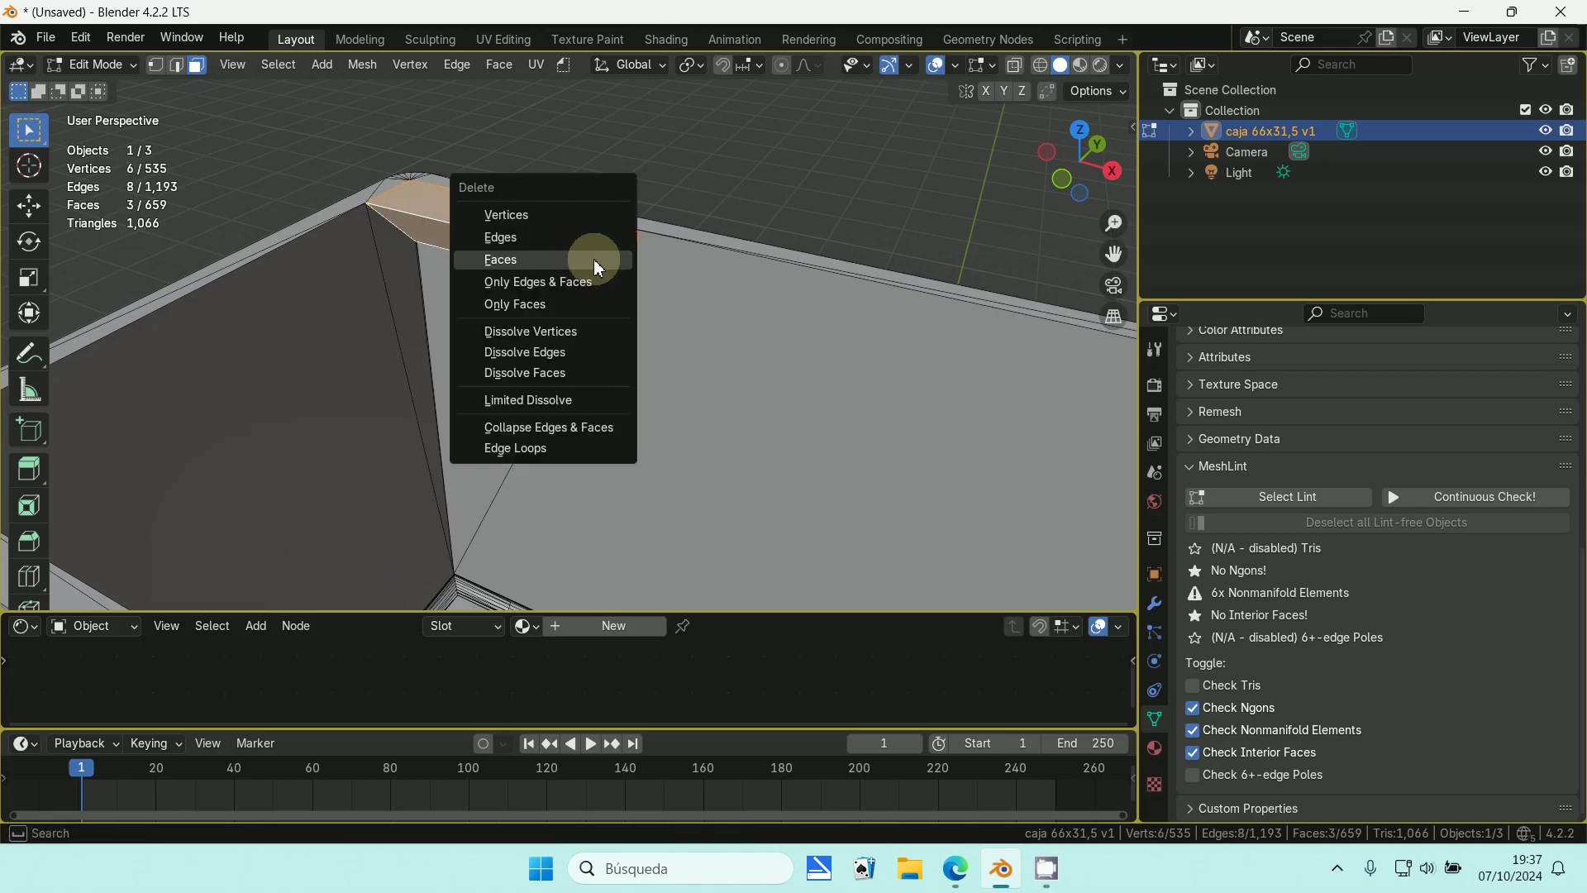
{"action": "left_click", "coordinate": [582, 258]}
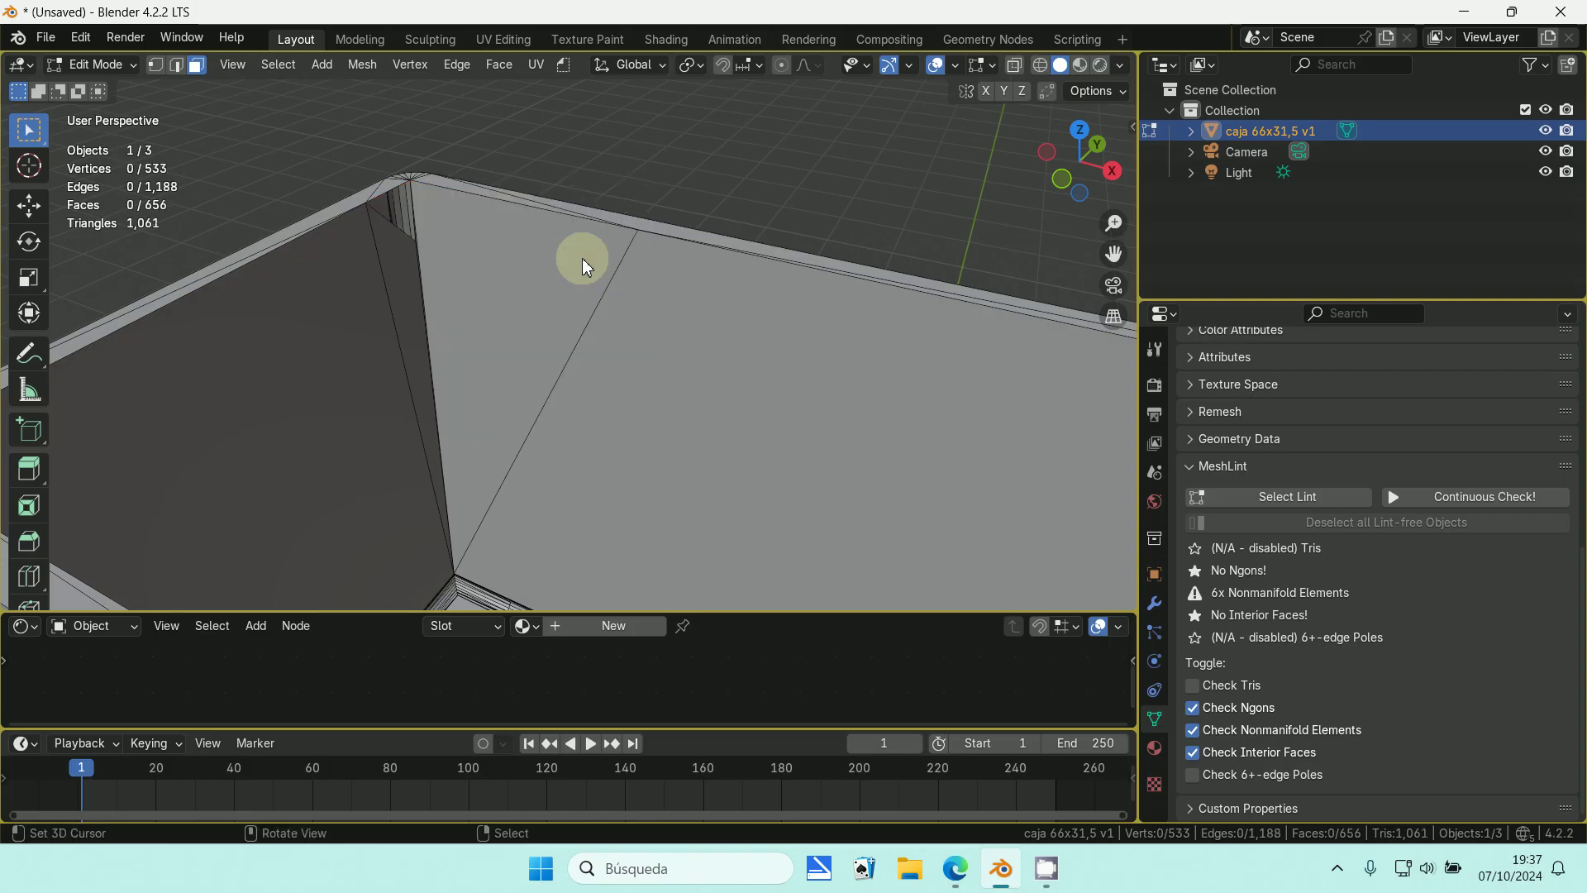
{"action": "middle_click_drag", "start_coordinate": [581, 255], "coordinate": [447, 189]}
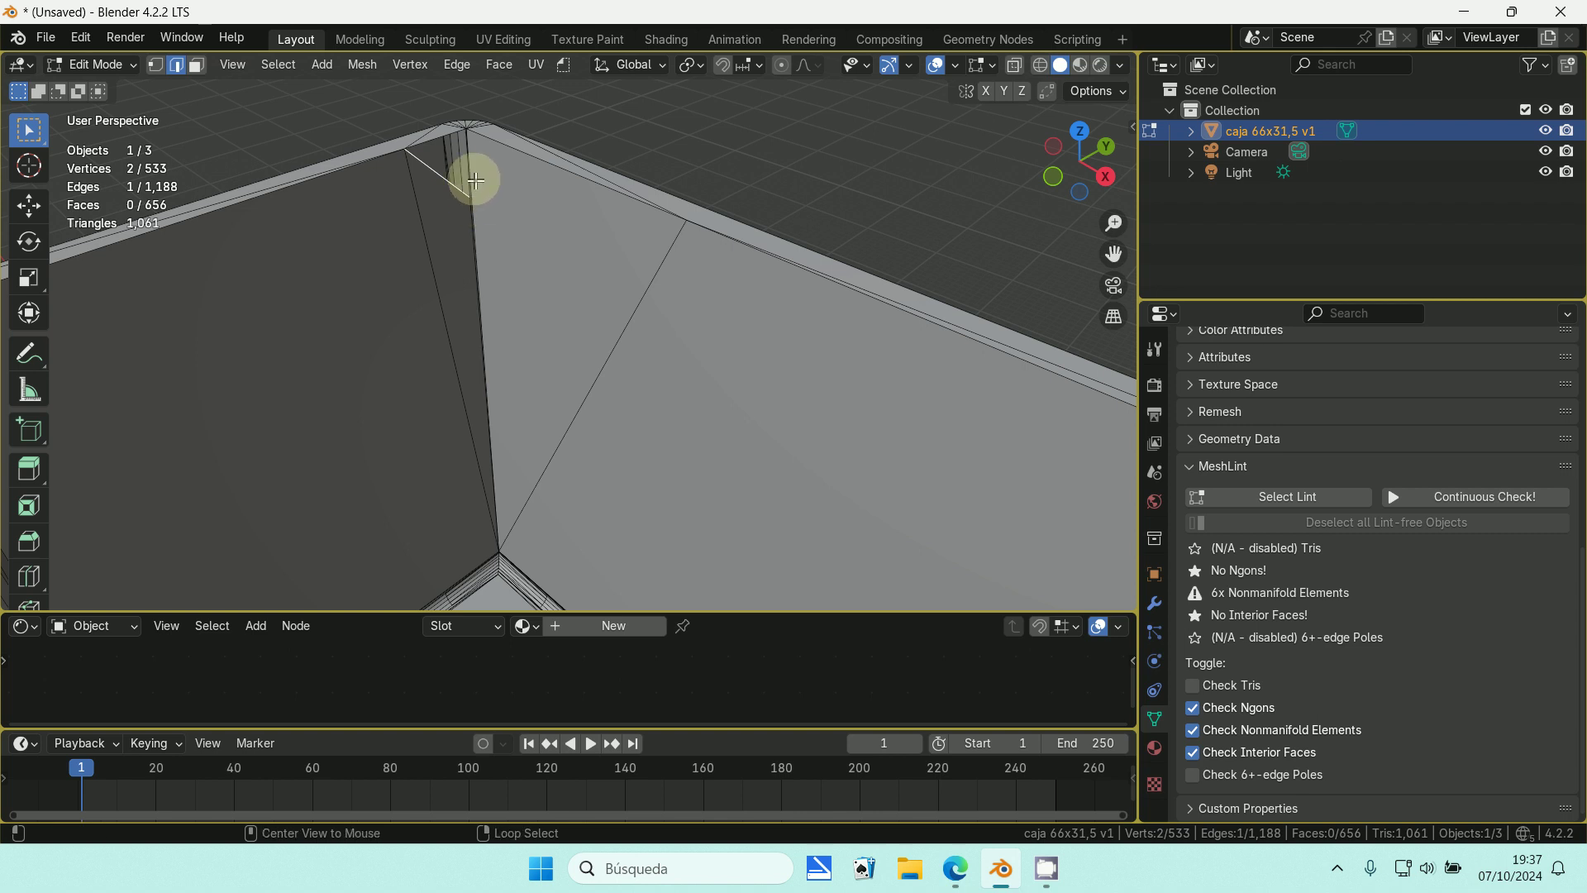
{"action": "middle_click_drag", "start_coordinate": [492, 186], "coordinate": [611, 200]}
{"action": "scroll", "coordinate": [595, 204], "scroll_direction": "up", "scroll_amount": 4}
{"action": "middle_click_drag", "start_coordinate": [485, 187], "coordinate": [439, 207]}
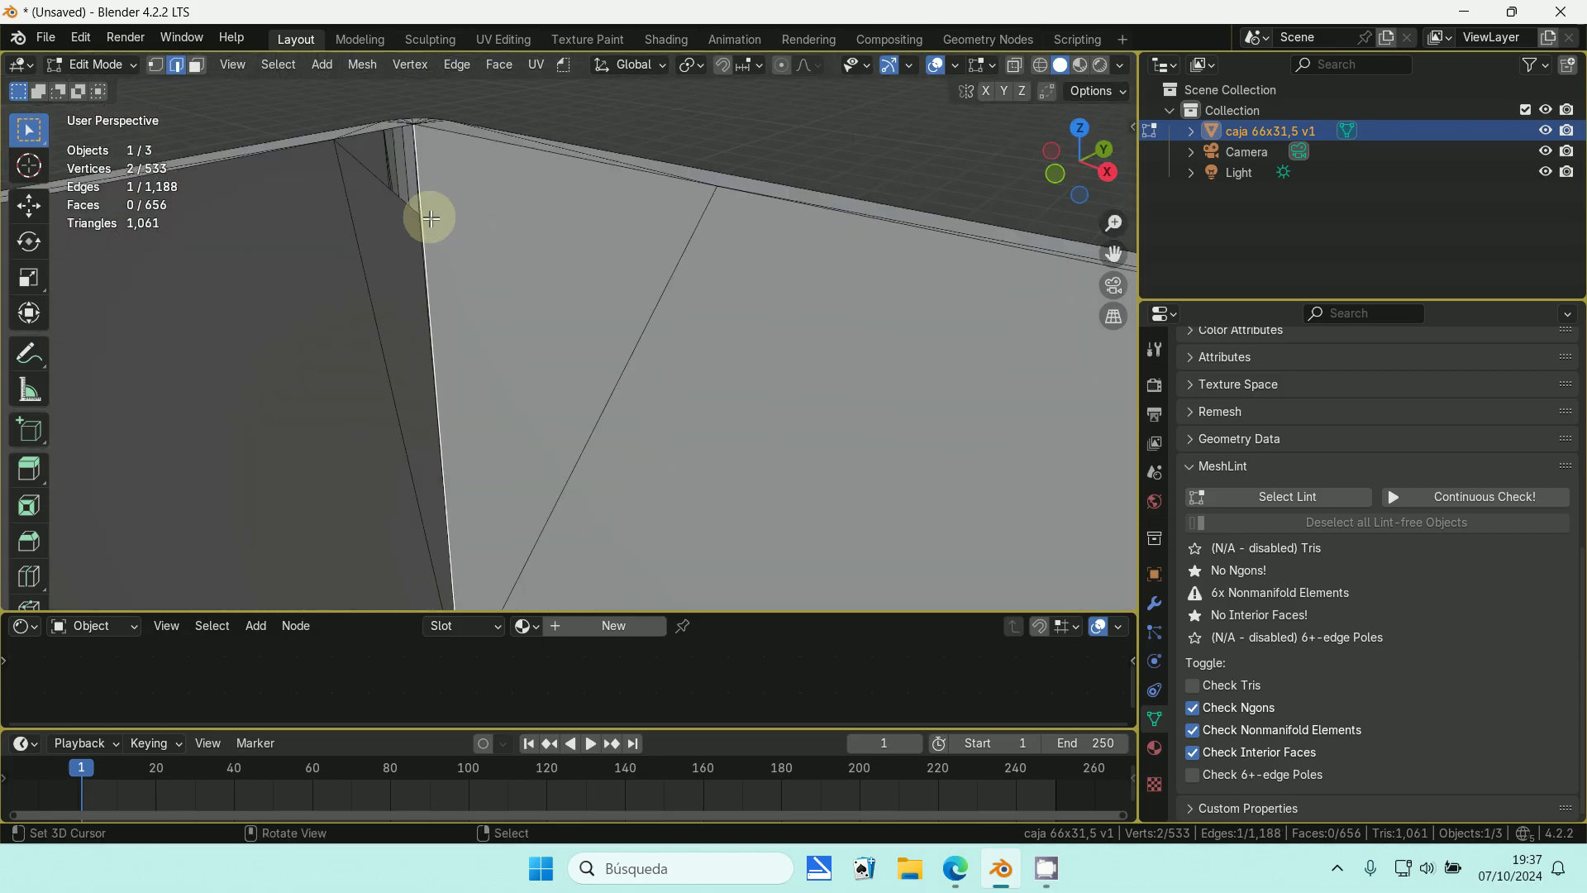
{"action": "key", "text": "g"}
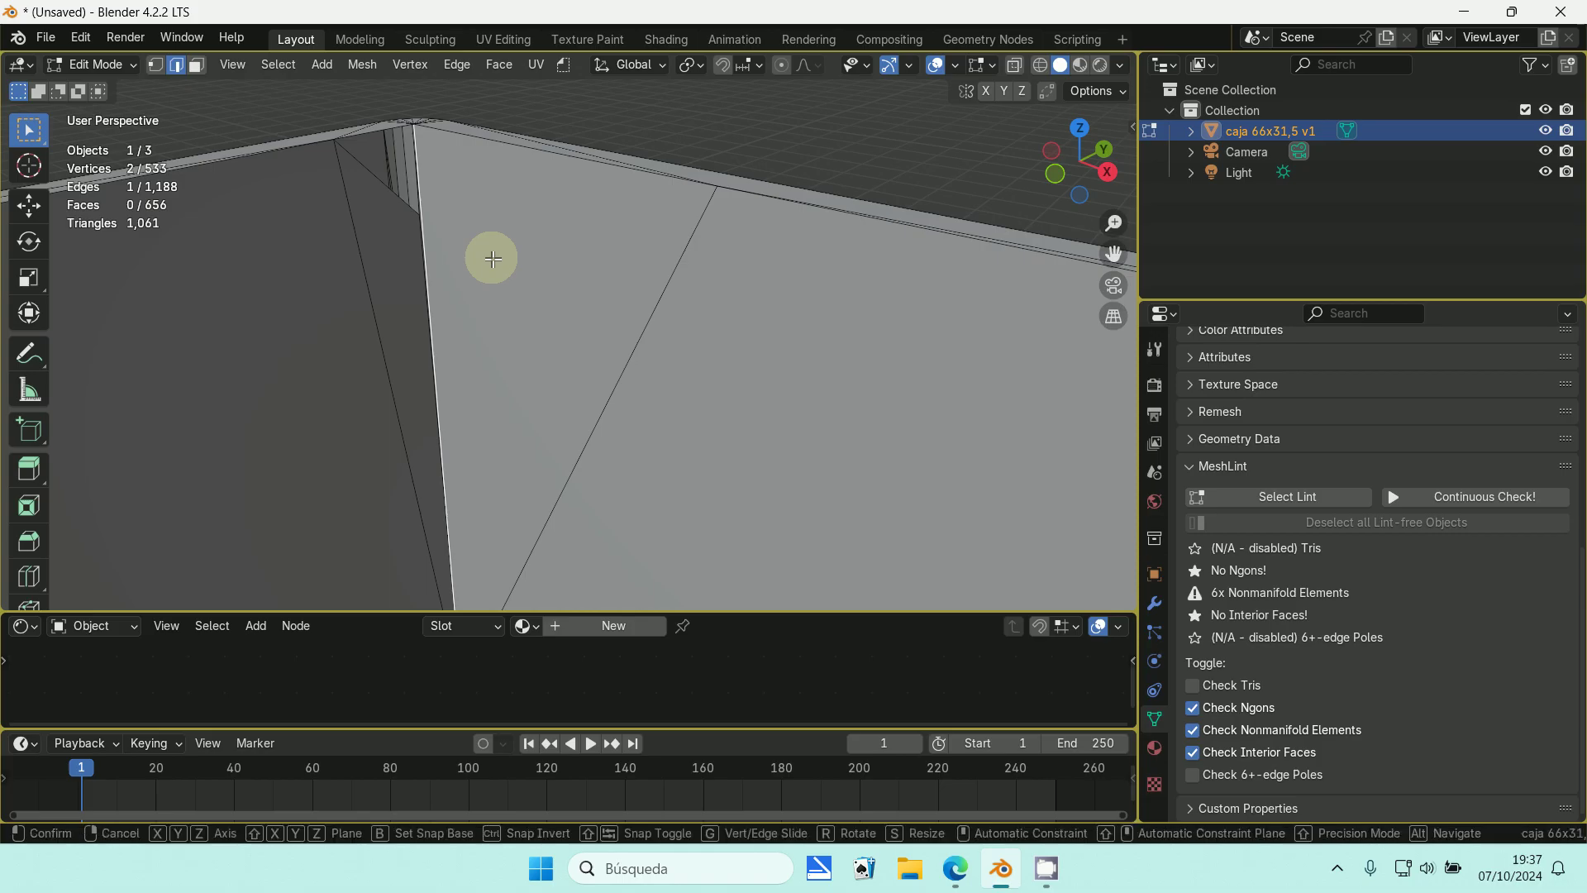
{"action": "right_click", "coordinate": [504, 263]}
- Try to move the inner corner vertex just below the rim in vertex selection mode
{"action": "middle_click_drag", "start_coordinate": [504, 263], "coordinate": [428, 365]}
{"action": "left_click", "coordinate": [155, 65]}
{"action": "left_click", "coordinate": [326, 246]}
{"action": "key", "text": "KP_Decimal"}
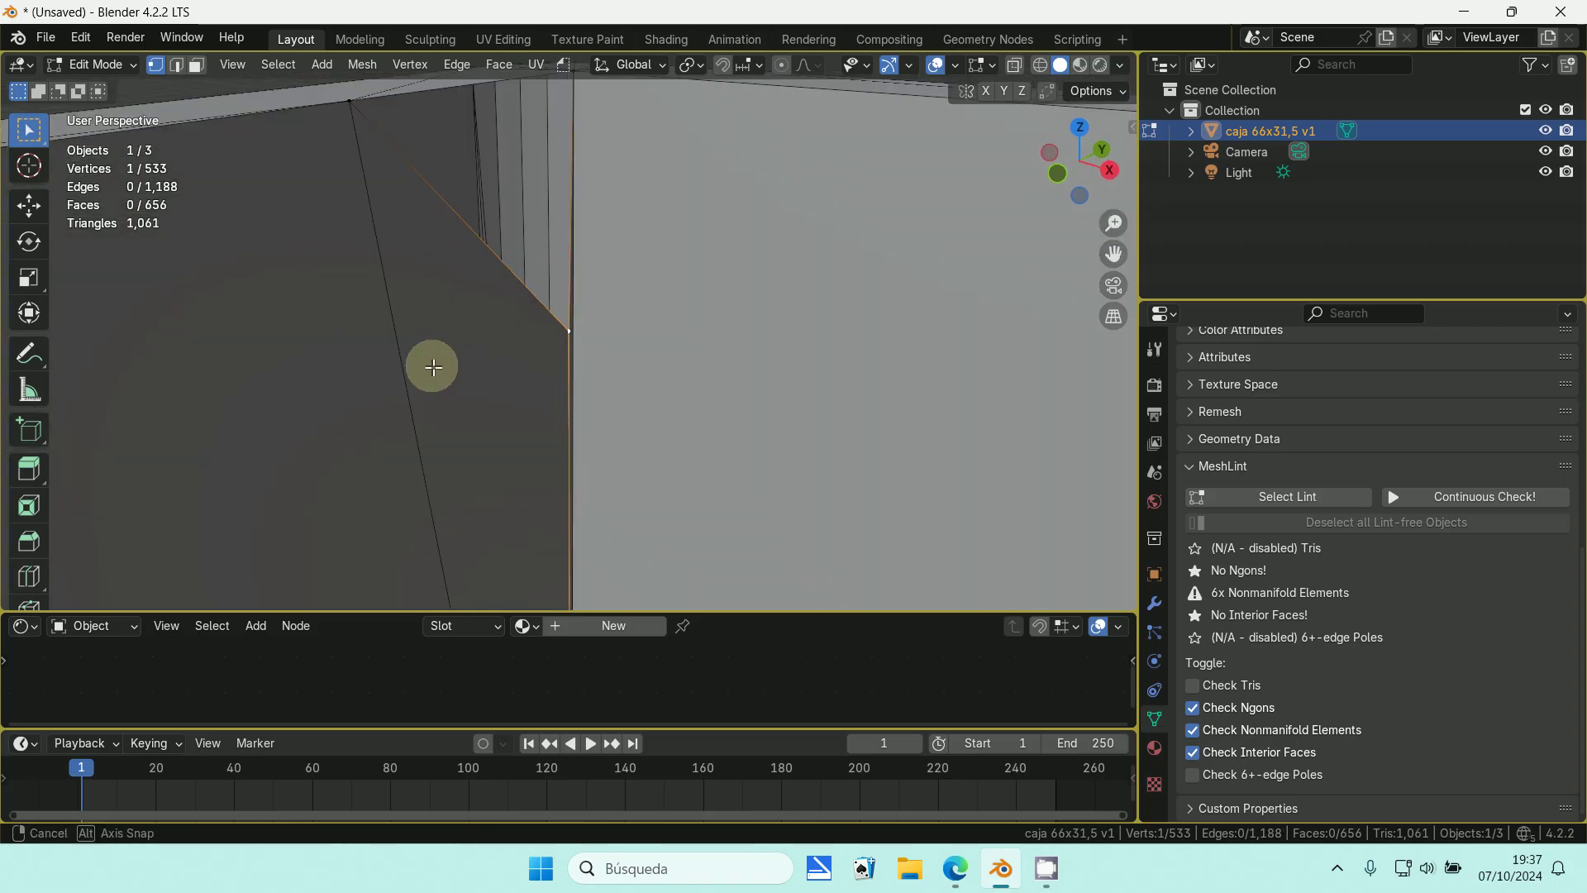
{"action": "key", "text": "g"}
{"action": "left_click", "coordinate": [549, 283]}
{"action": "middle_click_drag", "start_coordinate": [548, 284], "coordinate": [493, 290]}
{"action": "scroll", "coordinate": [493, 290], "scroll_direction": "up", "scroll_amount": 3}
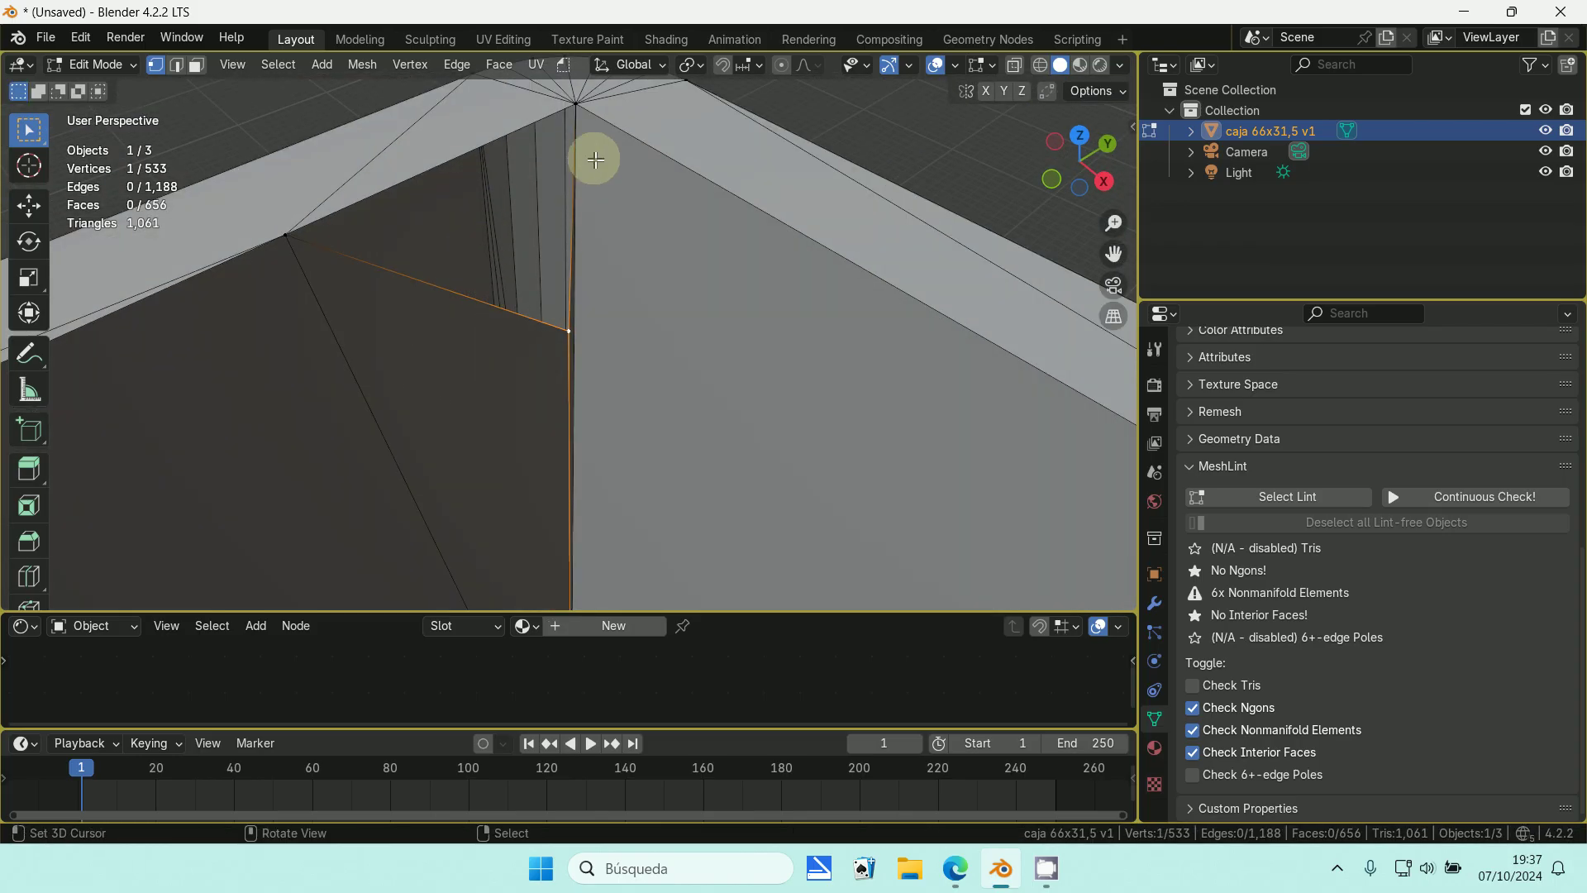
- Try to merge the rim's inner corner vertex using Merge At Last
{"action": "left_click", "coordinate": [581, 109]}
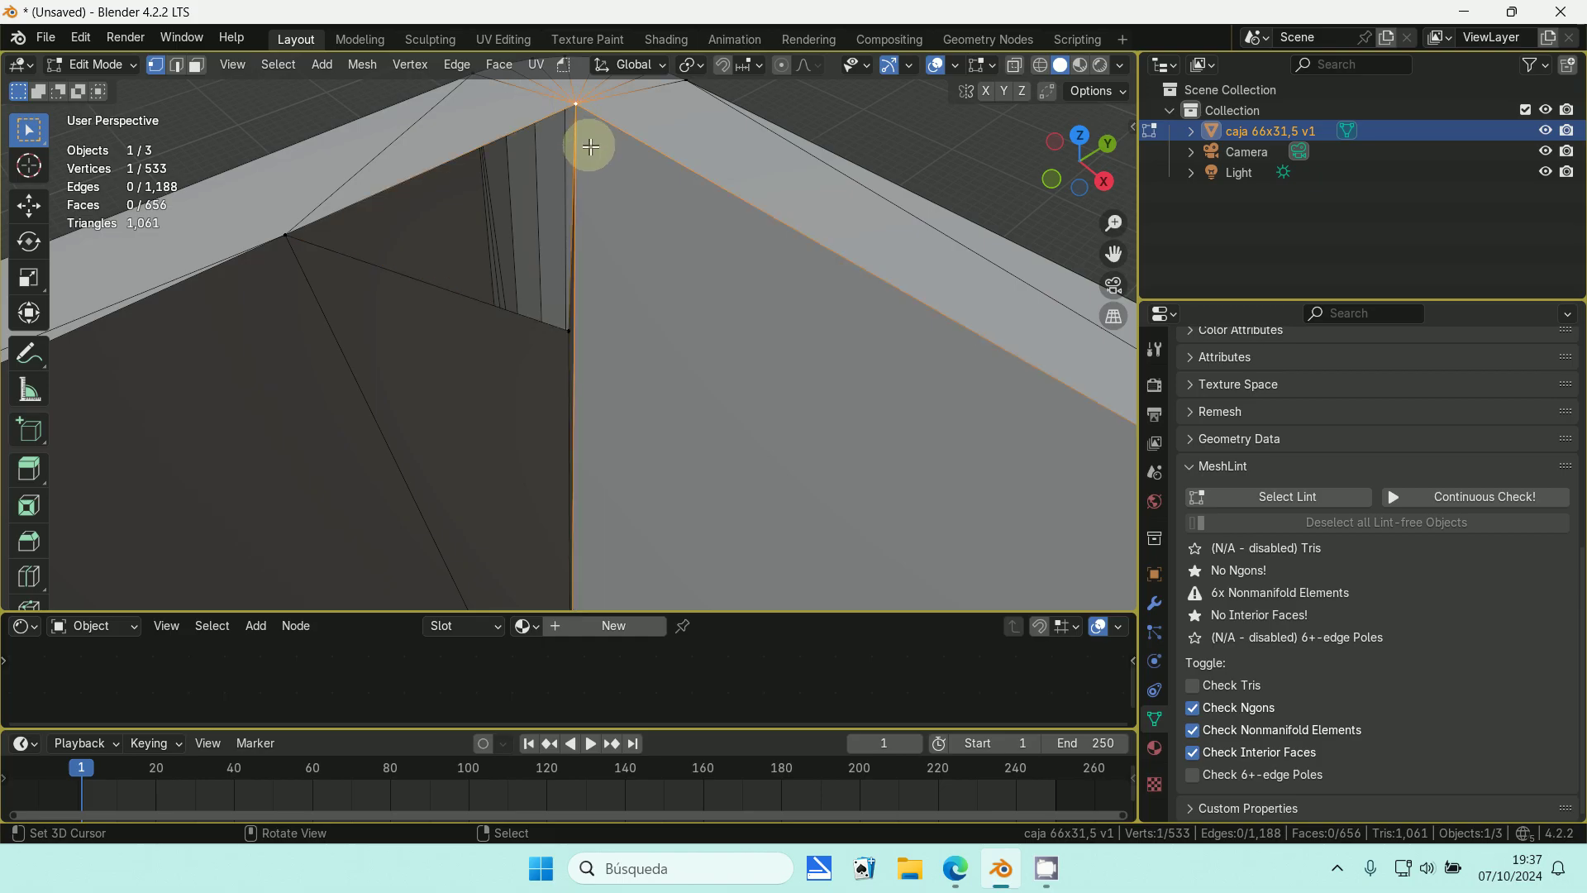
{"action": "key", "text": "m"}
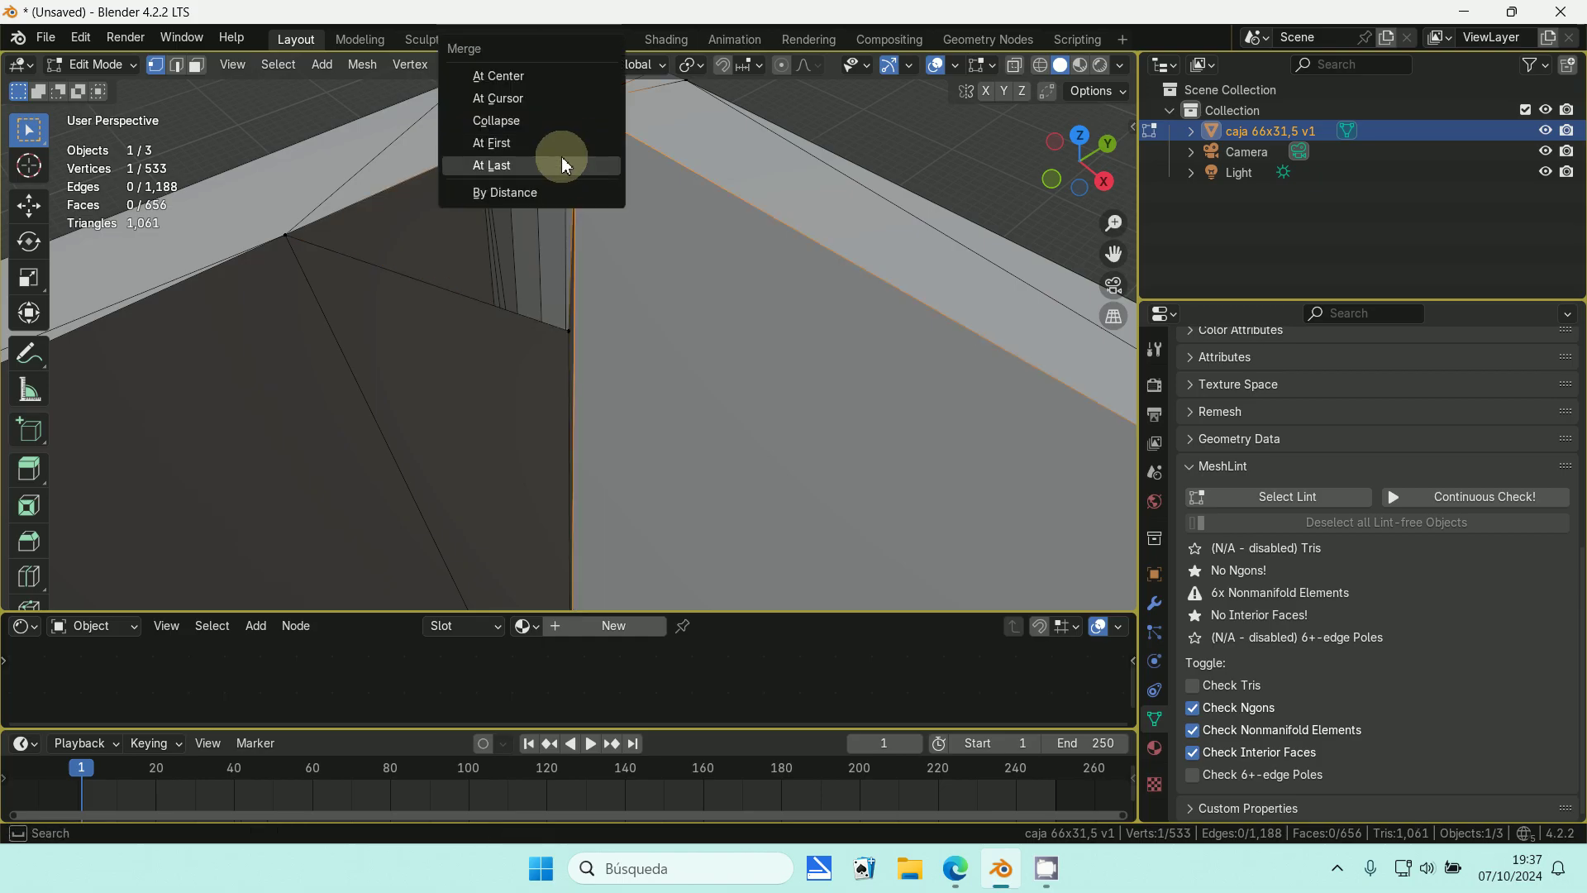
{"action": "left_click", "coordinate": [562, 158]}
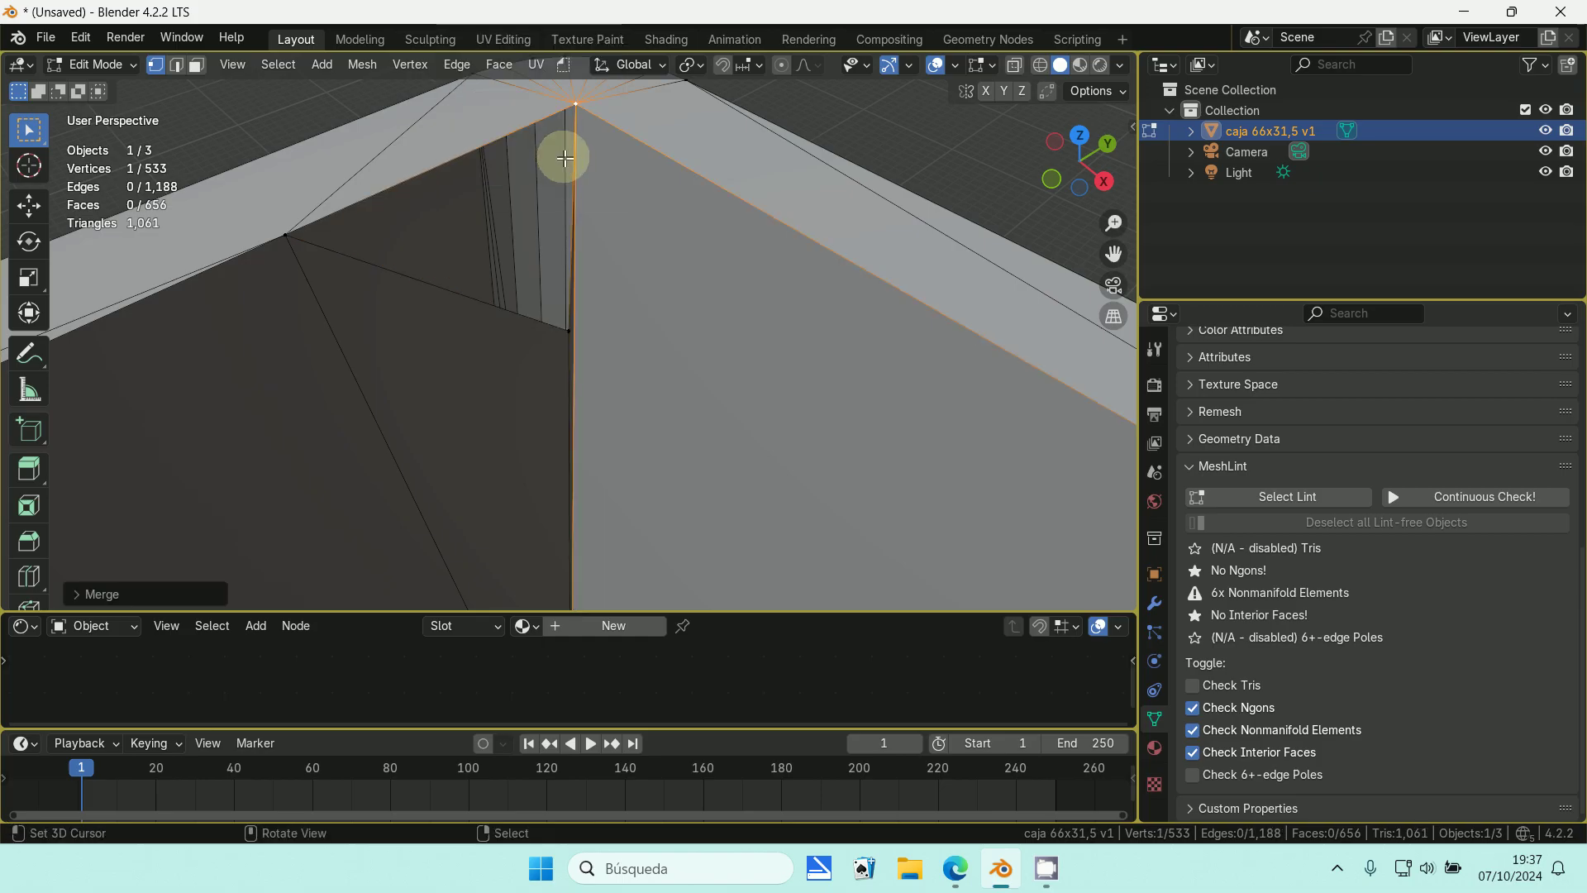
- Merge the inner corner vertex below the rim into the neighbouring rim vertex using At Last
{"action": "left_click", "coordinate": [568, 248]}
{"action": "scroll", "coordinate": [567, 276], "scroll_direction": "up", "scroll_amount": 5}
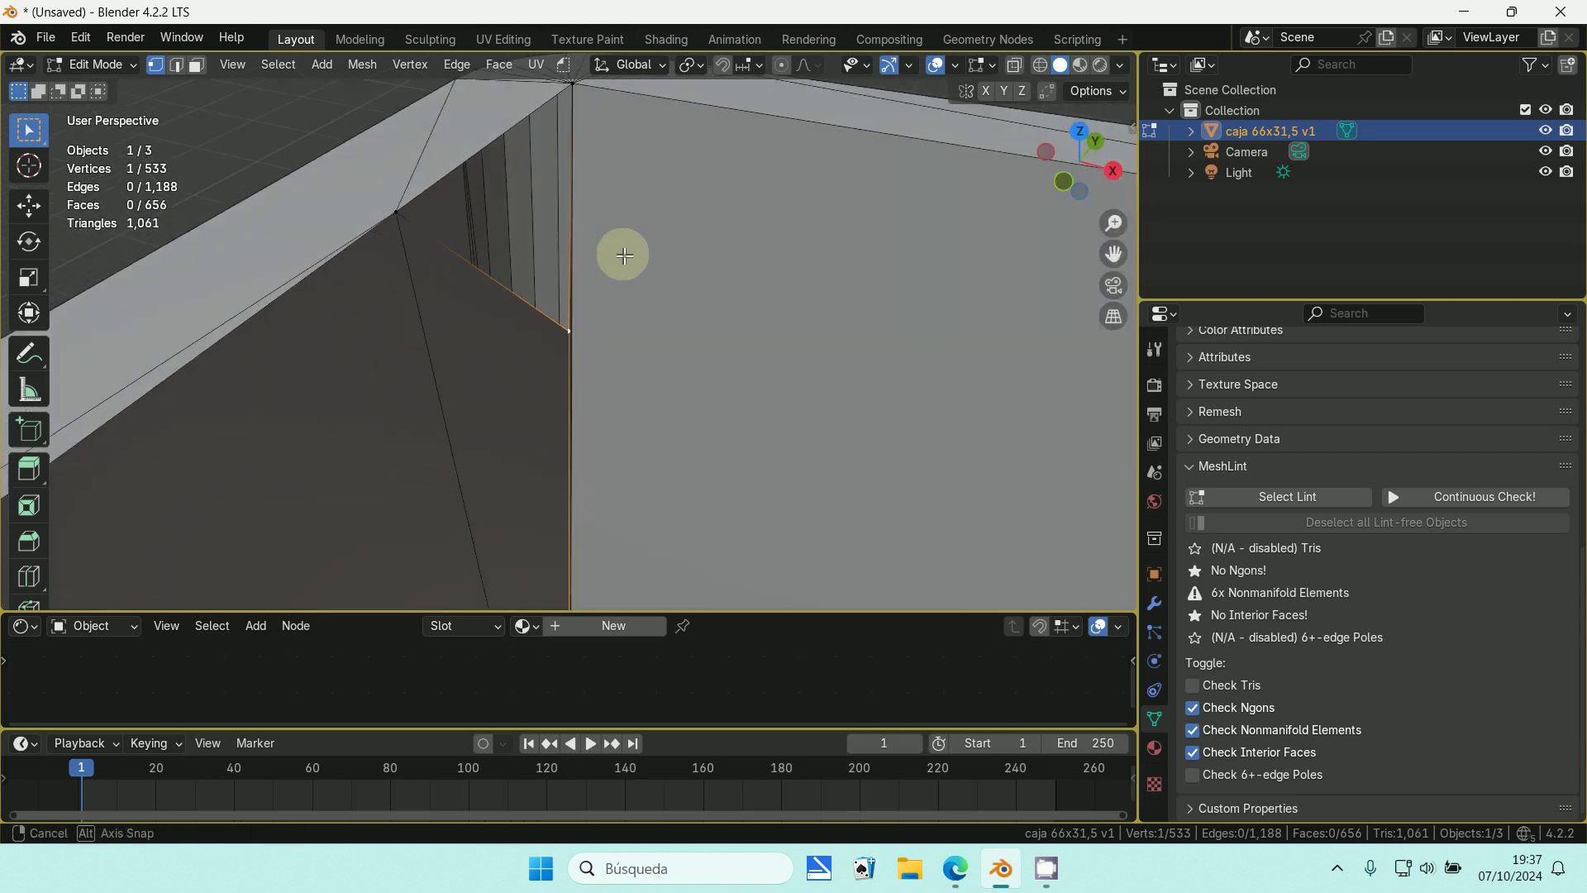
{"action": "mouse_move", "coordinate": [562, 306]}
{"action": "middle_mouse_down"}
{"action": "mouse_move", "coordinate": [513, 325]}
{"action": "mouse_move", "coordinate": [546, 336]}
{"action": "mouse_move", "coordinate": [560, 315]}
{"action": "mouse_move", "coordinate": [542, 326]}
{"action": "middle_mouse_up"}
{"action": "scroll", "coordinate": [562, 319], "scroll_direction": "down", "scroll_amount": 3}
{"action": "left_click", "coordinate": [261, 176], "text": "shift"}
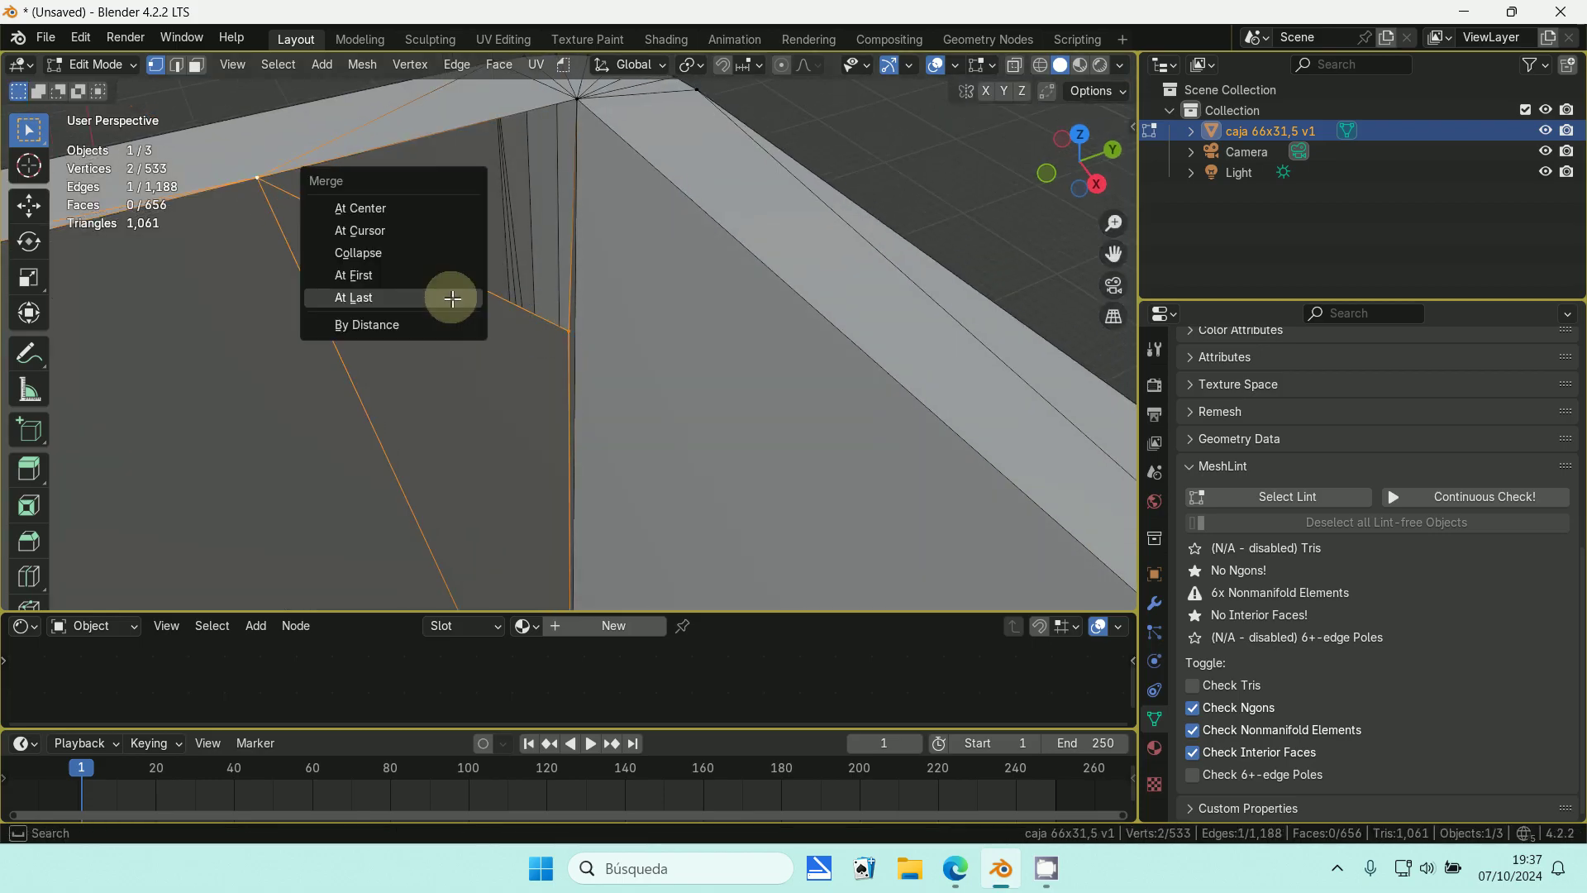
{"action": "left_click", "coordinate": [452, 299]}
- Select the two faces meeting at the box's inner corner and hide them to expose the geometry behind
{"action": "scroll", "coordinate": [450, 295], "scroll_direction": "down", "scroll_amount": 3}
{"action": "middle_click_drag", "start_coordinate": [450, 294], "coordinate": [602, 294]}
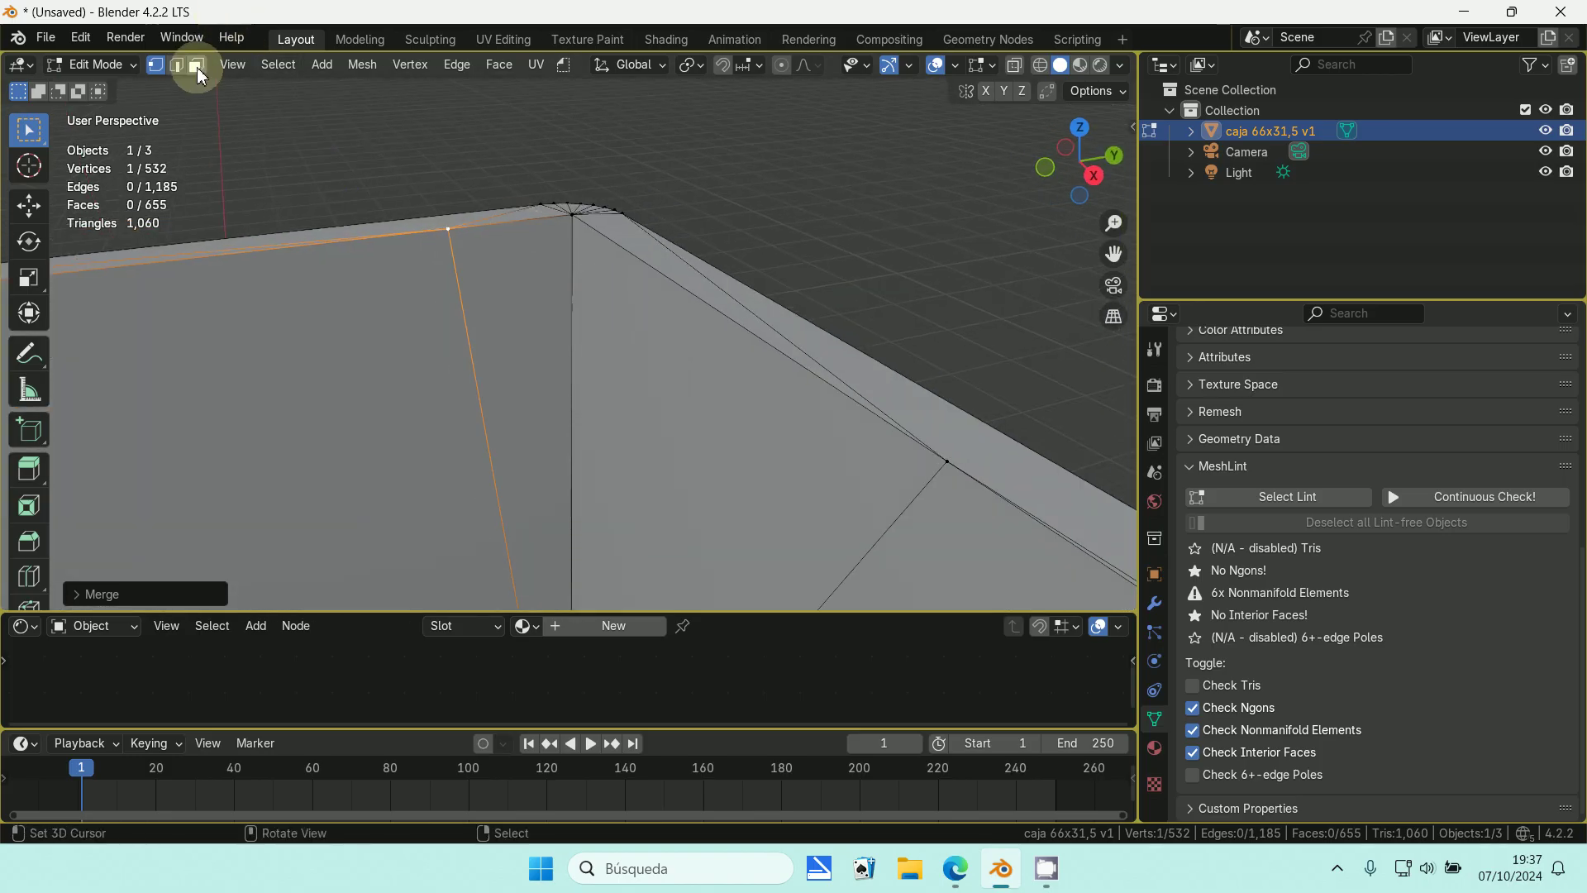
{"action": "left_click", "coordinate": [196, 67]}
{"action": "left_click", "coordinate": [715, 476]}
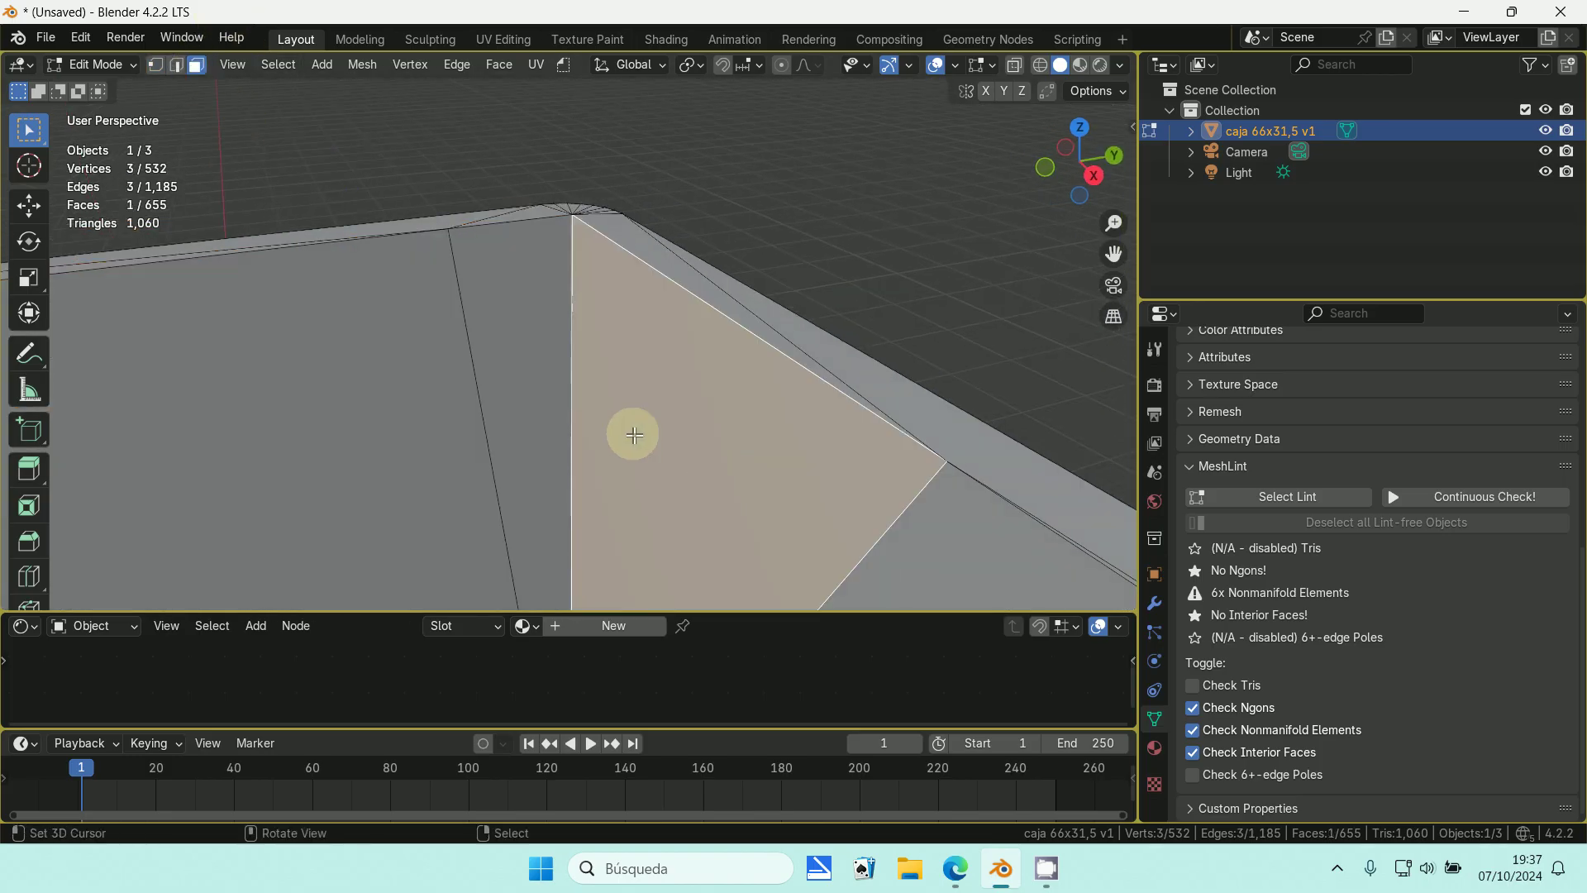
{"action": "left_click", "coordinate": [546, 382], "text": "shift"}
{"action": "key", "text": "h"}
{"action": "middle_click_drag", "start_coordinate": [577, 395], "coordinate": [910, 255]}
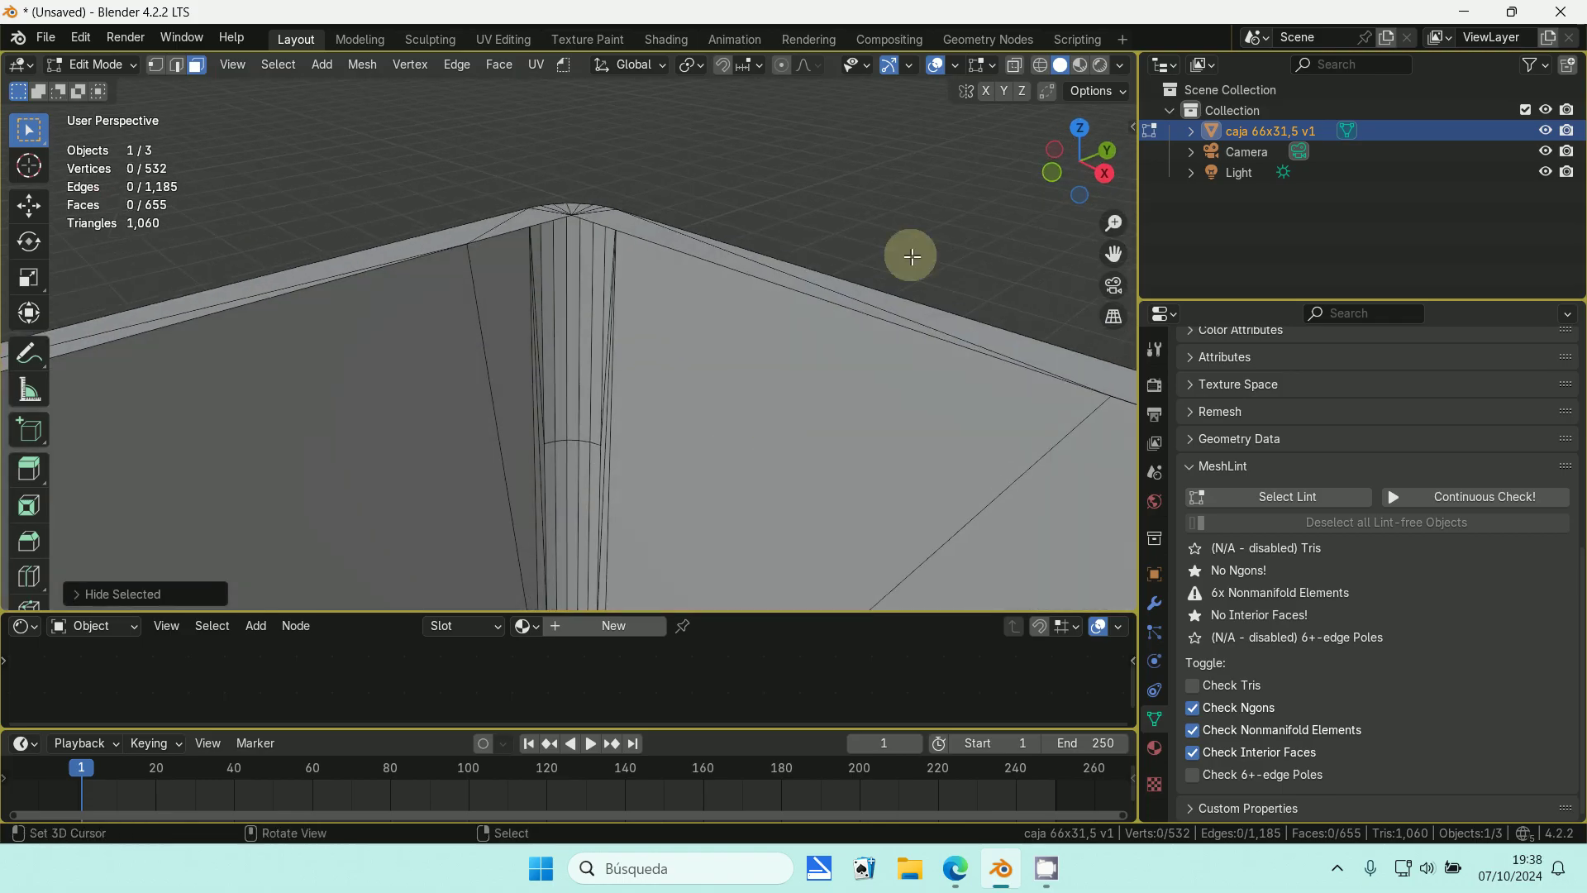
- Enable the Face Orientation overlay and reveal the hidden corner faces
{"action": "left_click", "coordinate": [956, 66]}
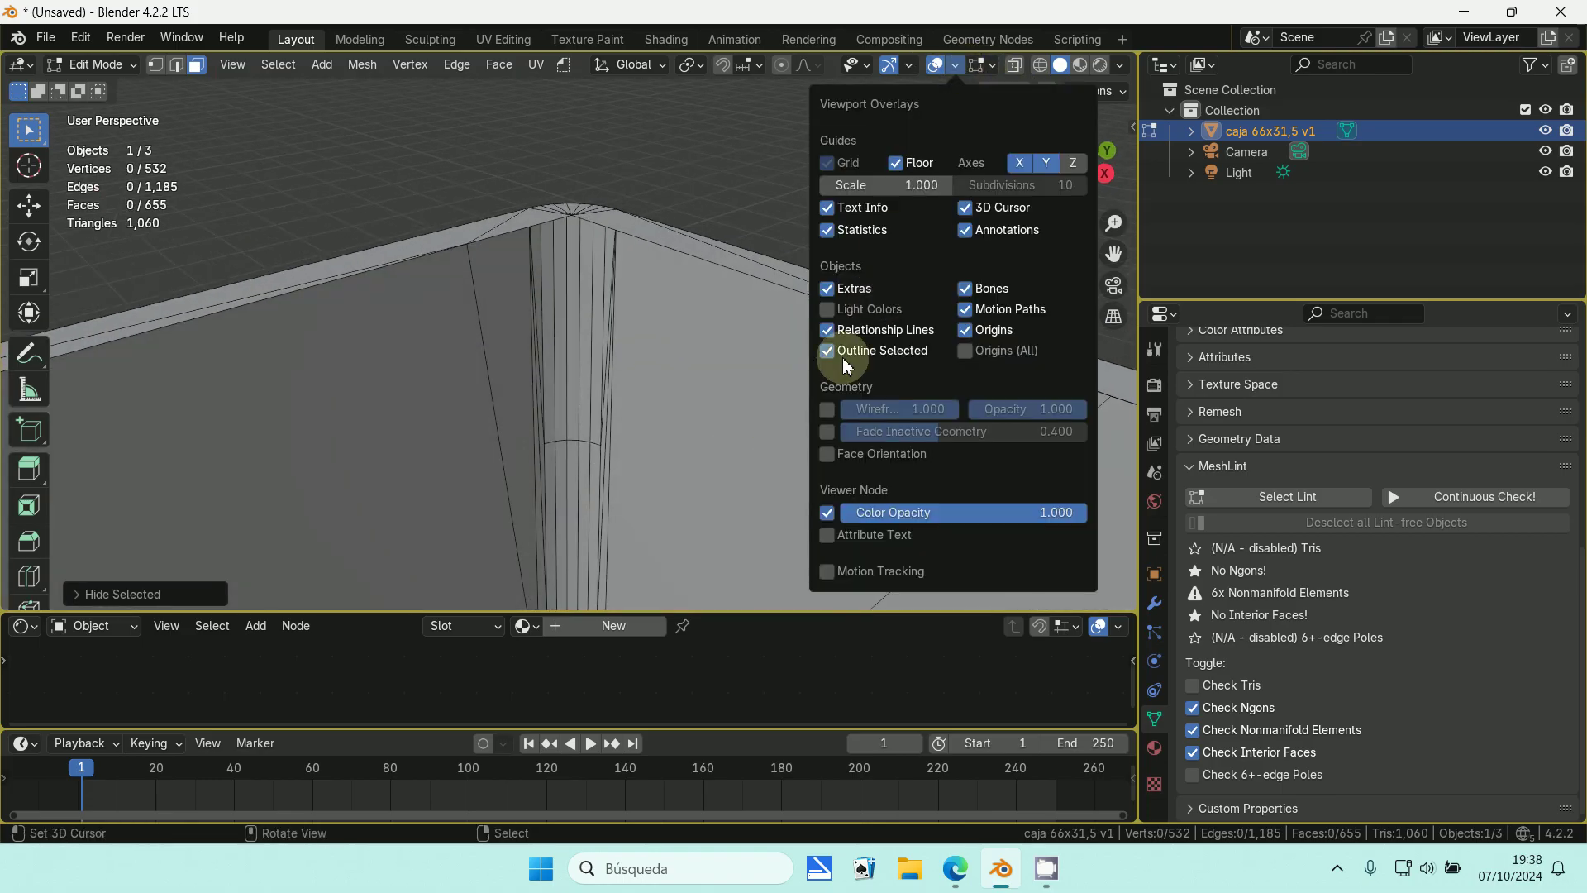
{"action": "left_click", "coordinate": [826, 453]}
{"action": "middle_click_drag", "start_coordinate": [727, 388], "coordinate": [641, 297]}
{"action": "left_click", "coordinate": [602, 278]}
{"action": "scroll", "coordinate": [607, 285], "scroll_direction": "down", "scroll_amount": 5}
- Try to scale the two inner corner faces along the Y axis and check the box's outer side
{"action": "key", "text": "s"}
{"action": "key", "text": "y"}
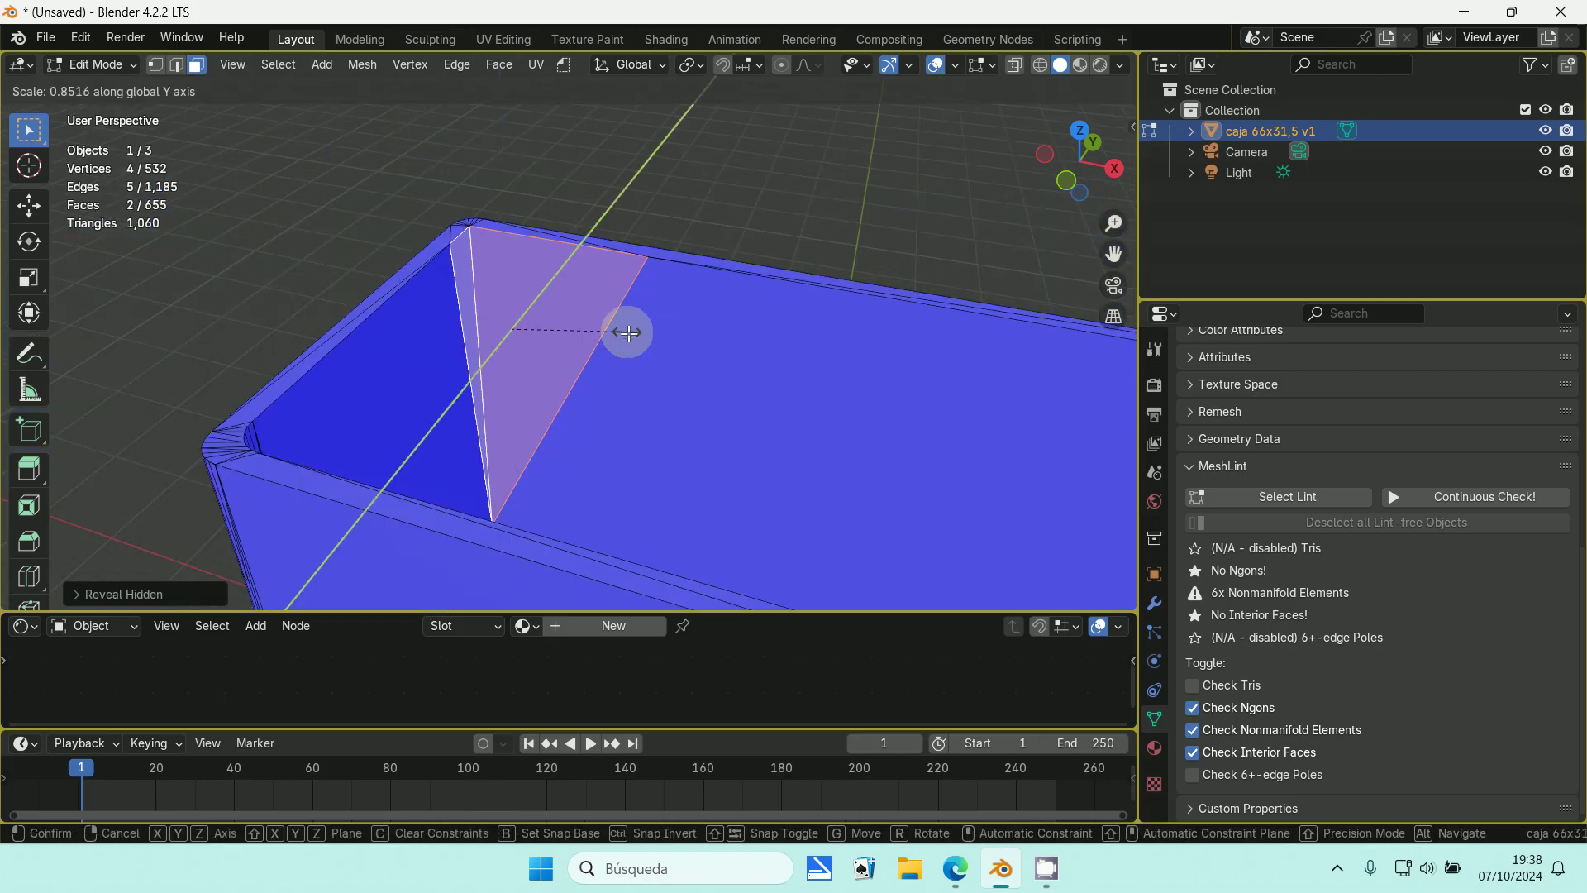
{"action": "left_click", "coordinate": [627, 332]}
{"action": "middle_click_drag", "start_coordinate": [604, 298], "coordinate": [659, 351]}
{"action": "middle_click_drag", "start_coordinate": [560, 319], "coordinate": [212, 188]}
{"action": "scroll", "coordinate": [248, 207], "scroll_direction": "down", "scroll_amount": 3}
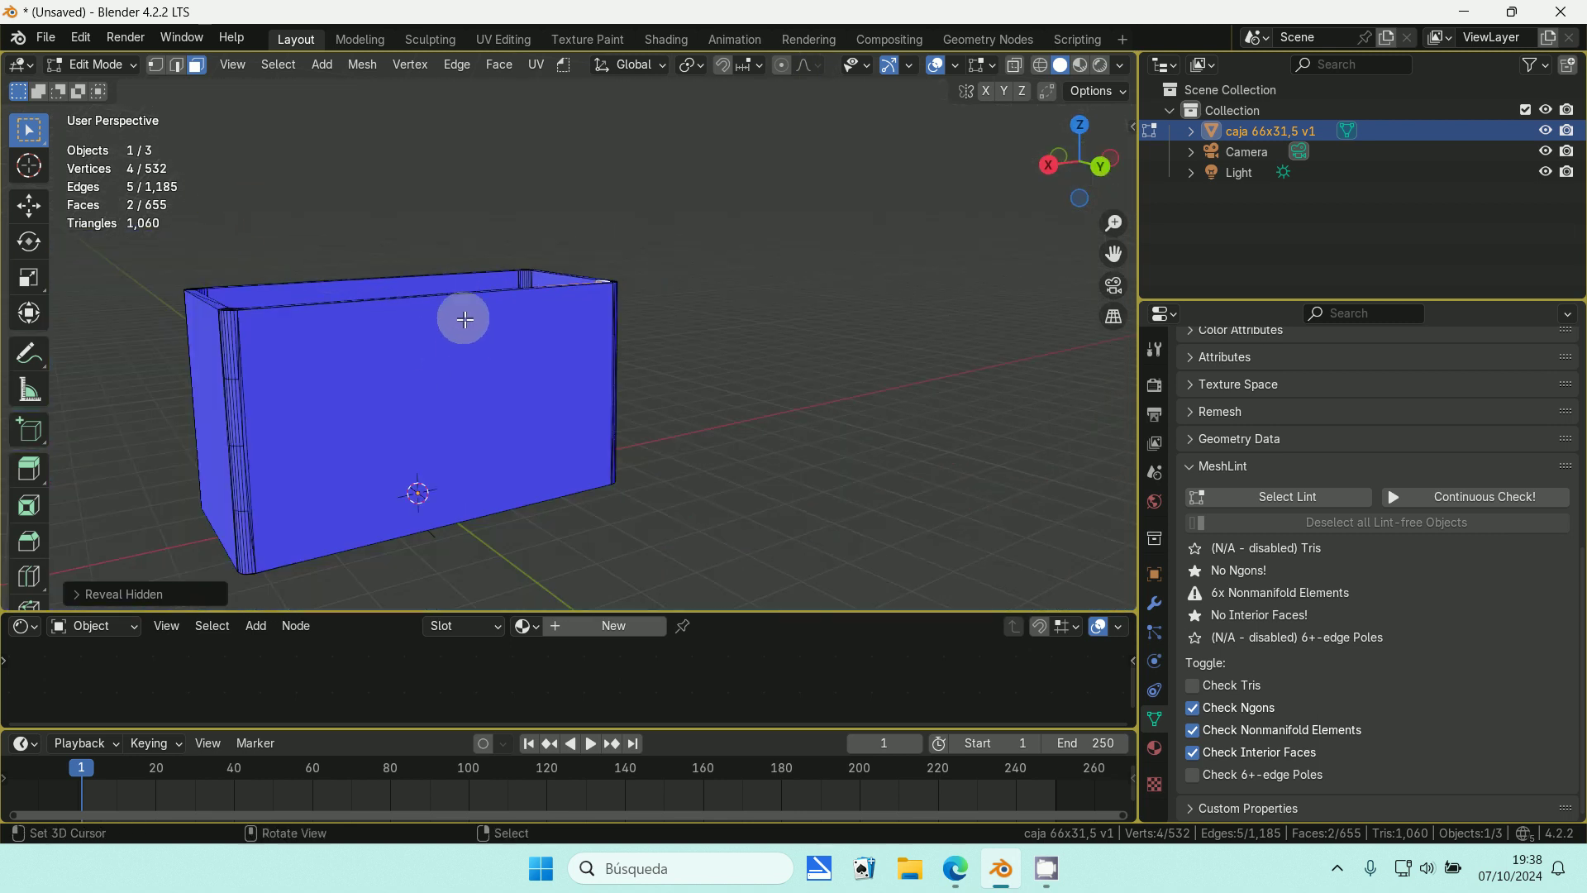
- Switch to vertex selection and display the box as a see-through wireframe
{"action": "key", "text": "KP_1"}
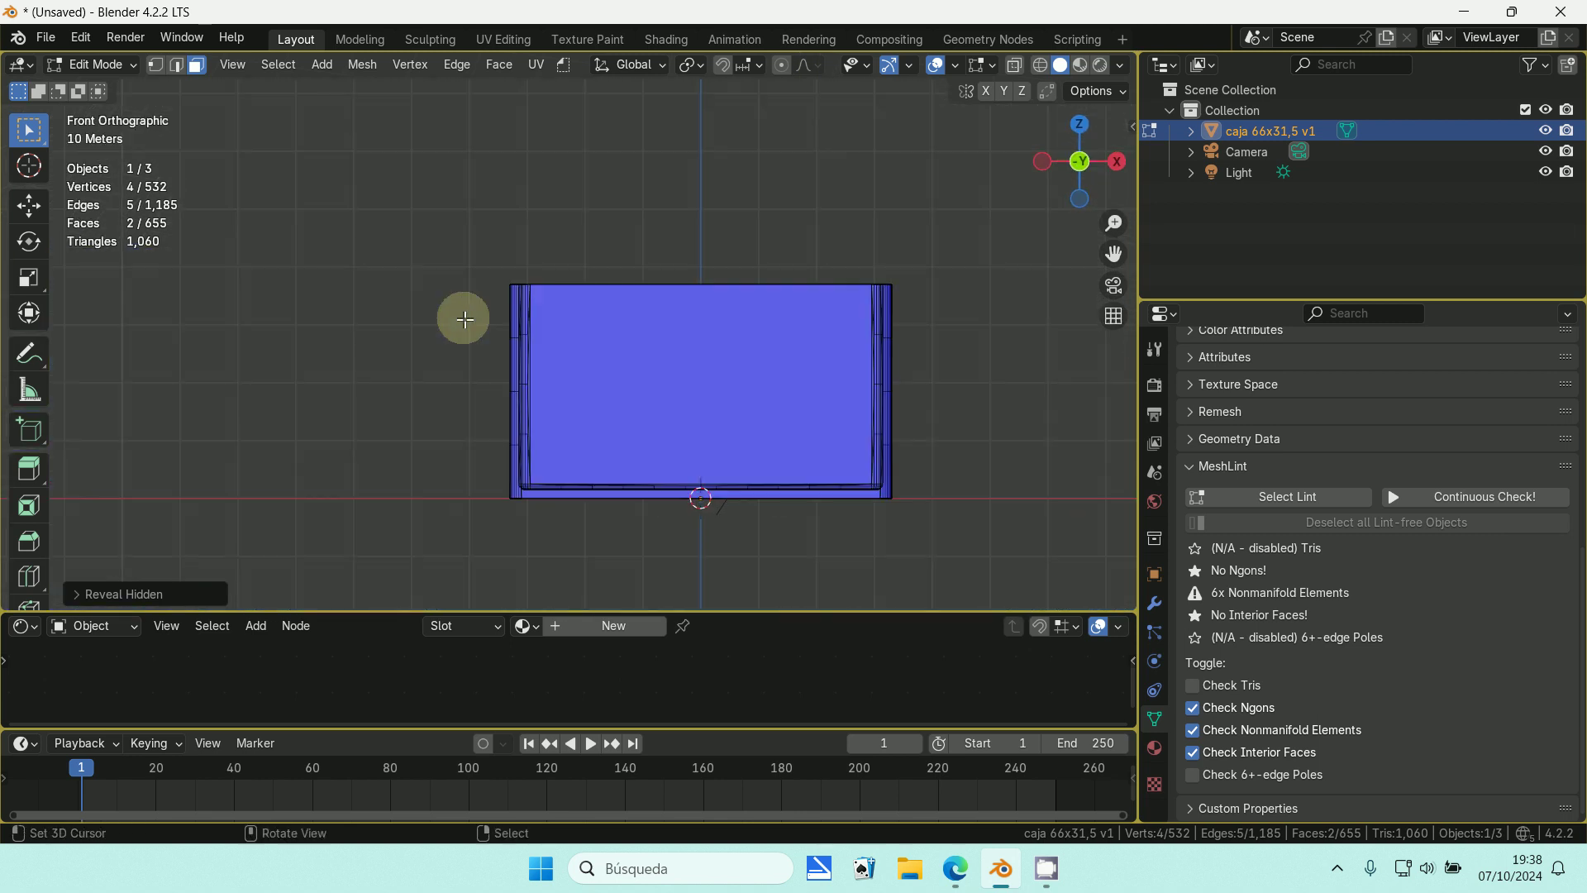
{"action": "left_click", "coordinate": [153, 67]}
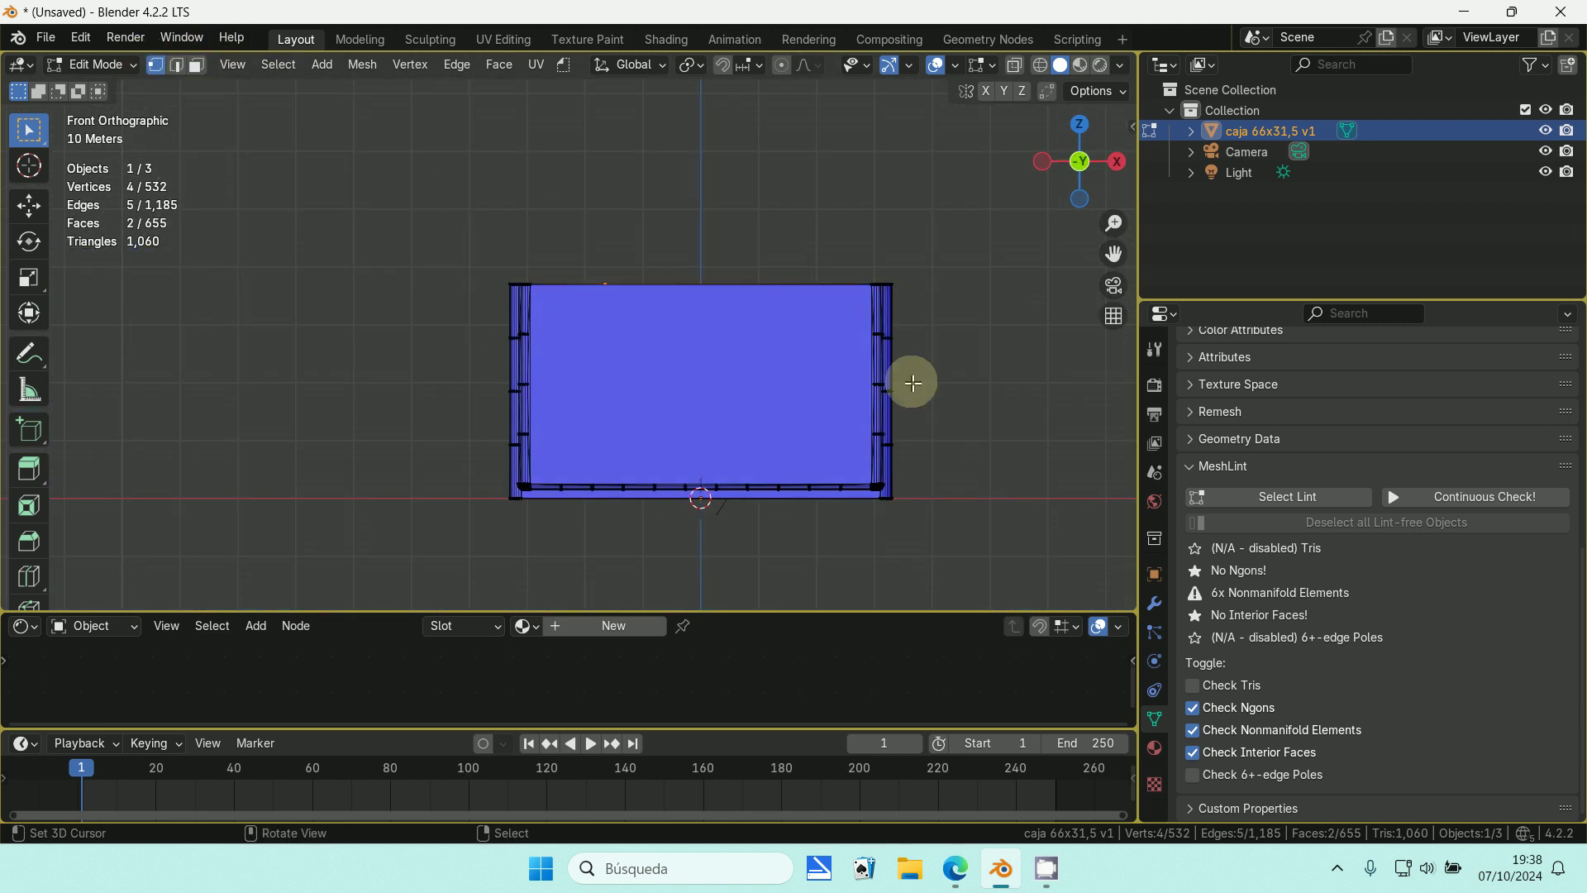
{"action": "left_click", "coordinate": [1014, 64]}
{"action": "middle_click_drag", "start_coordinate": [1009, 212], "coordinate": [710, 400]}
{"action": "key", "text": "KP_1"}
{"action": "scroll", "coordinate": [710, 400], "scroll_direction": "up", "scroll_amount": 5}
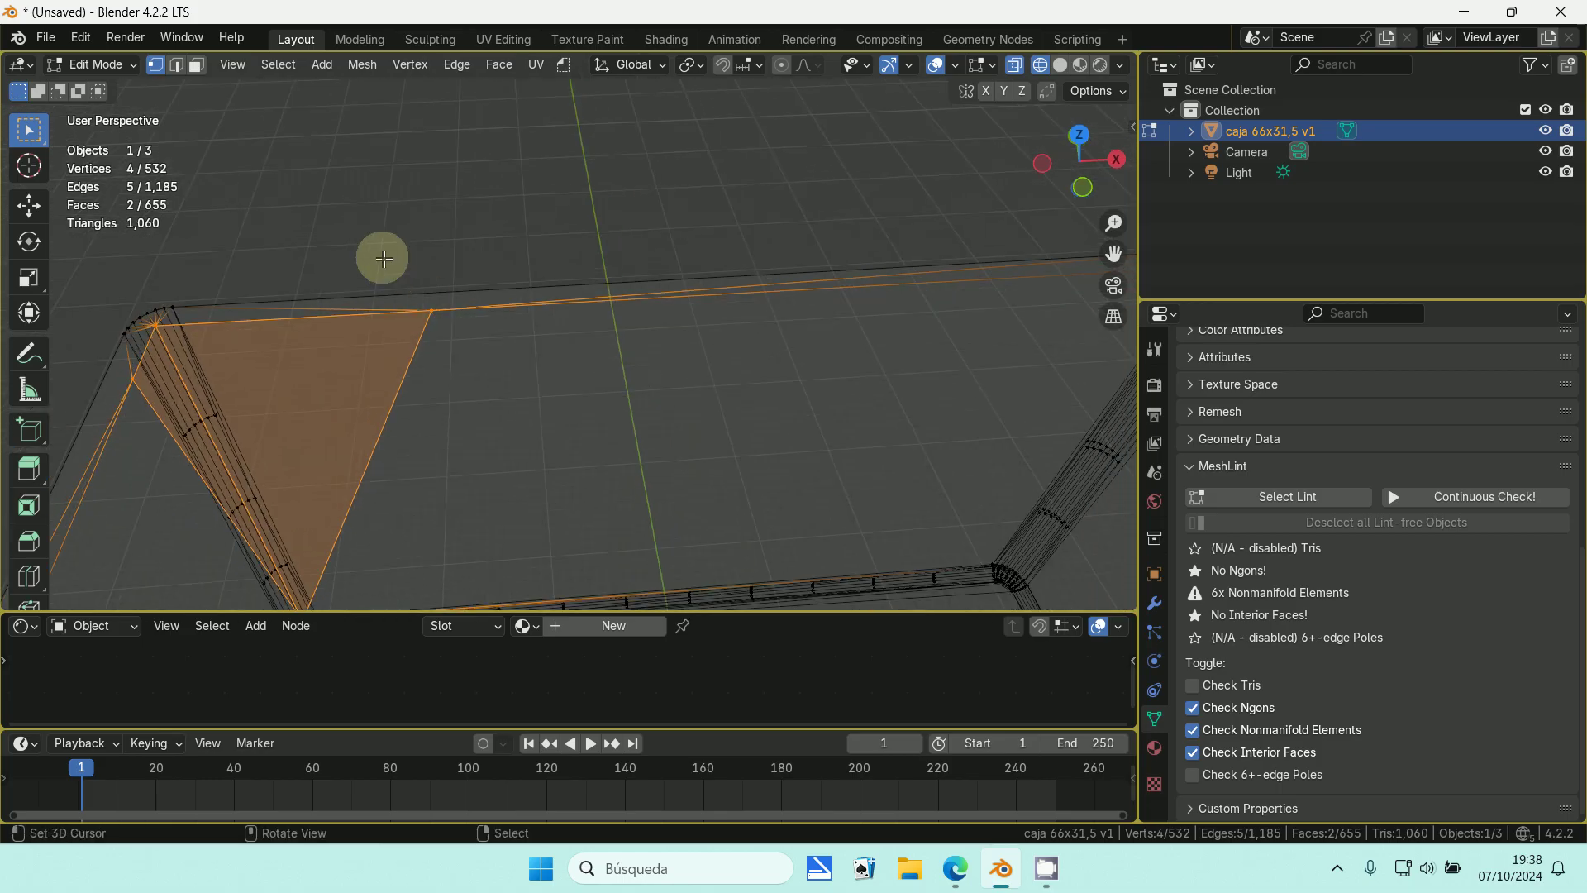
- Select the rim vertex at the top of the corner triangle's diagonal edge and view it from the front
{"action": "middle_click_drag", "start_coordinate": [446, 335], "coordinate": [230, 339]}
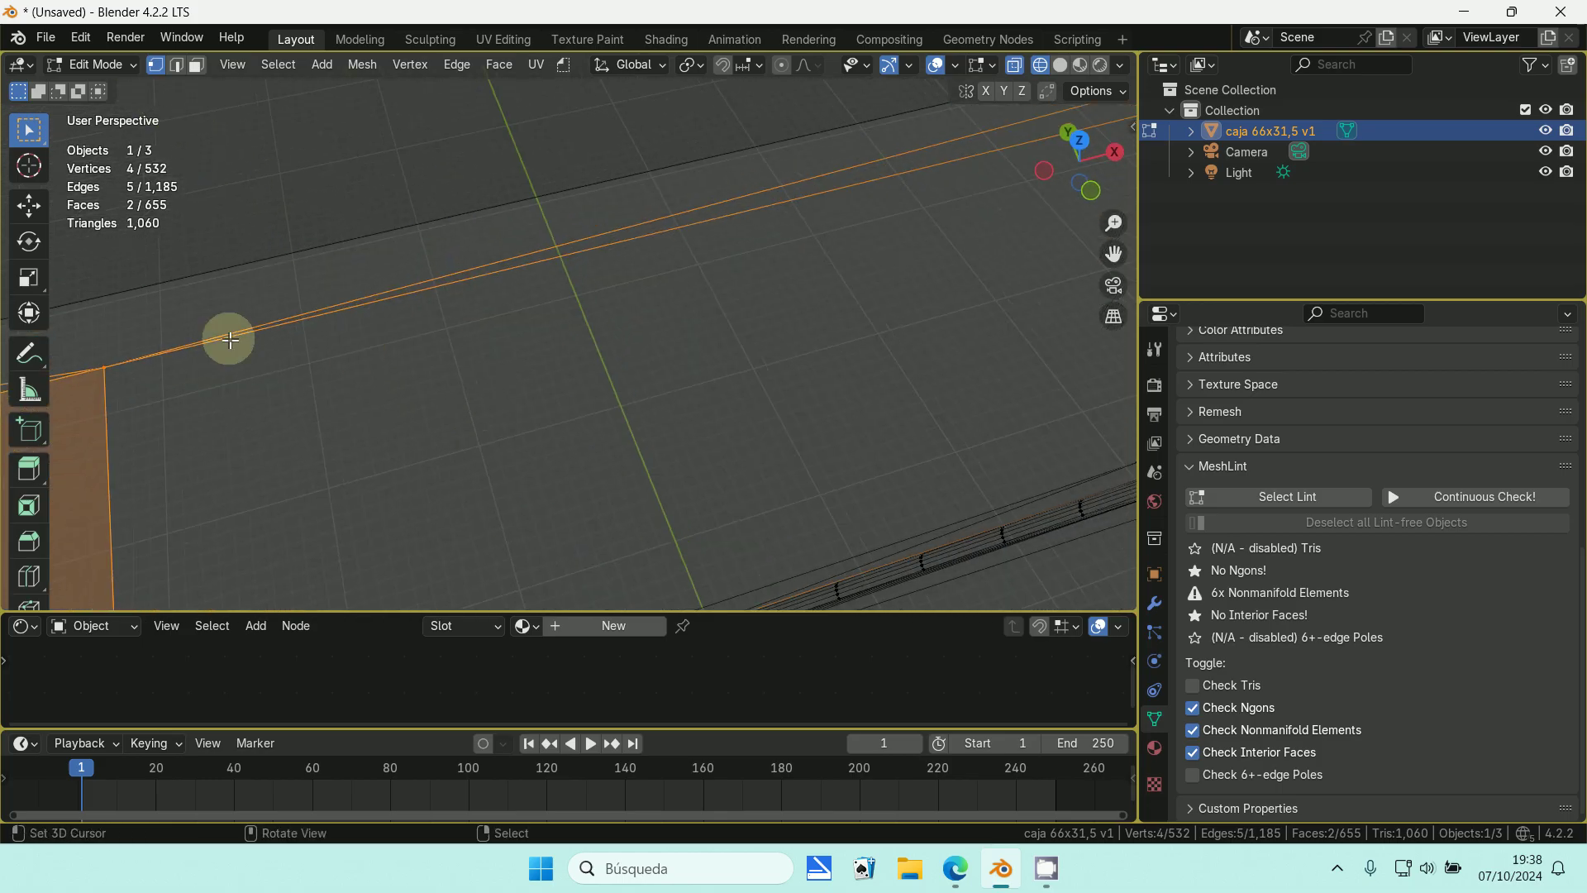
{"action": "left_click", "coordinate": [108, 373]}
{"action": "key", "text": "KP_1"}
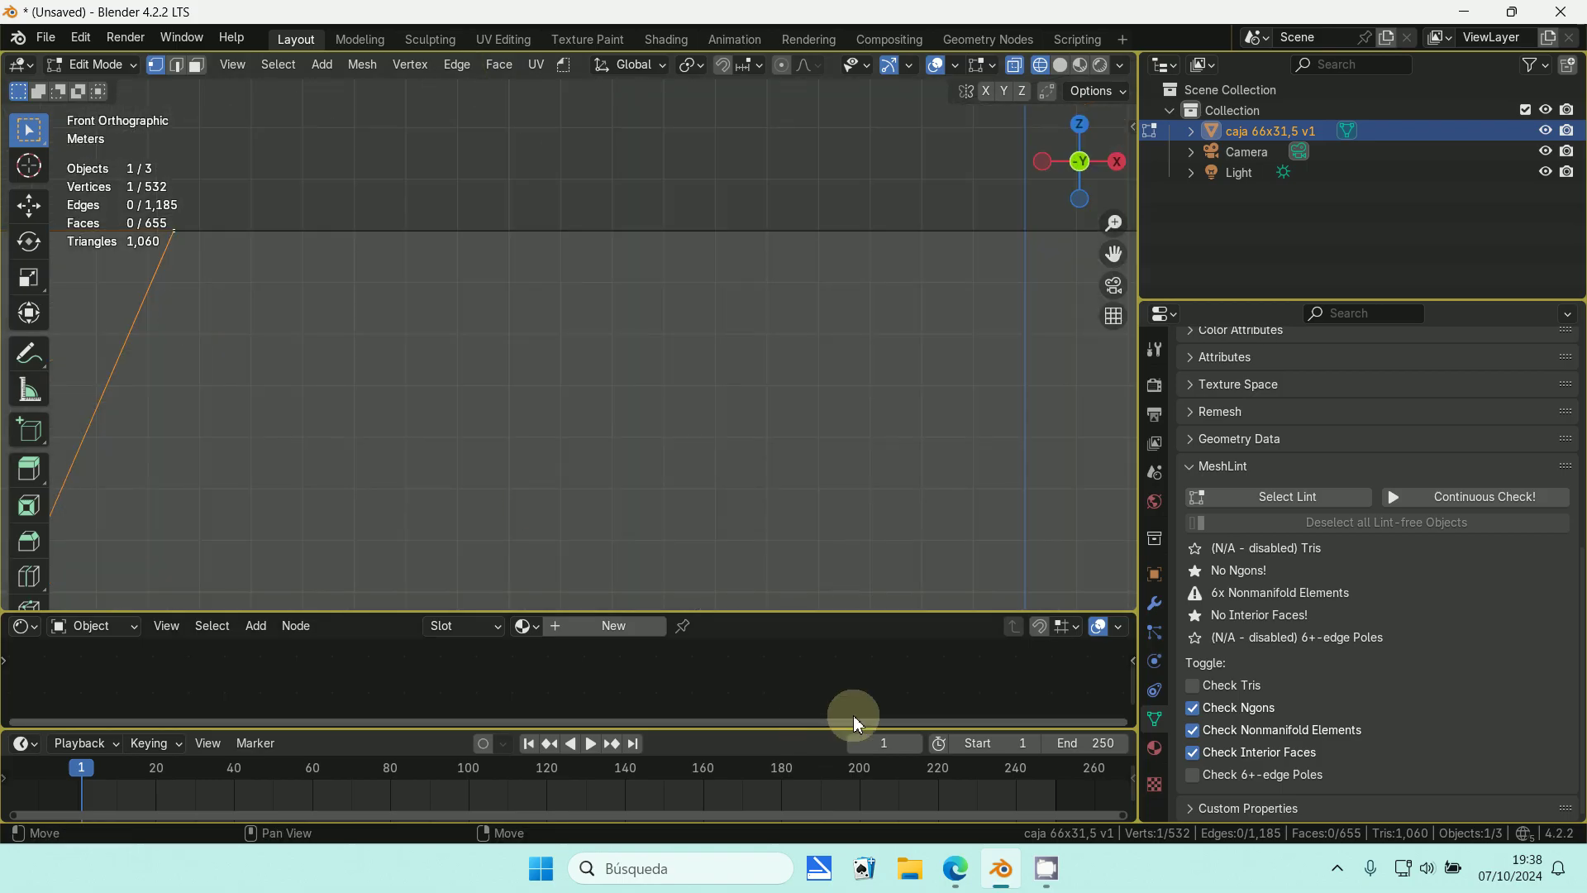
{"action": "scroll", "coordinate": [837, 460], "scroll_direction": "down", "scroll_amount": 3}
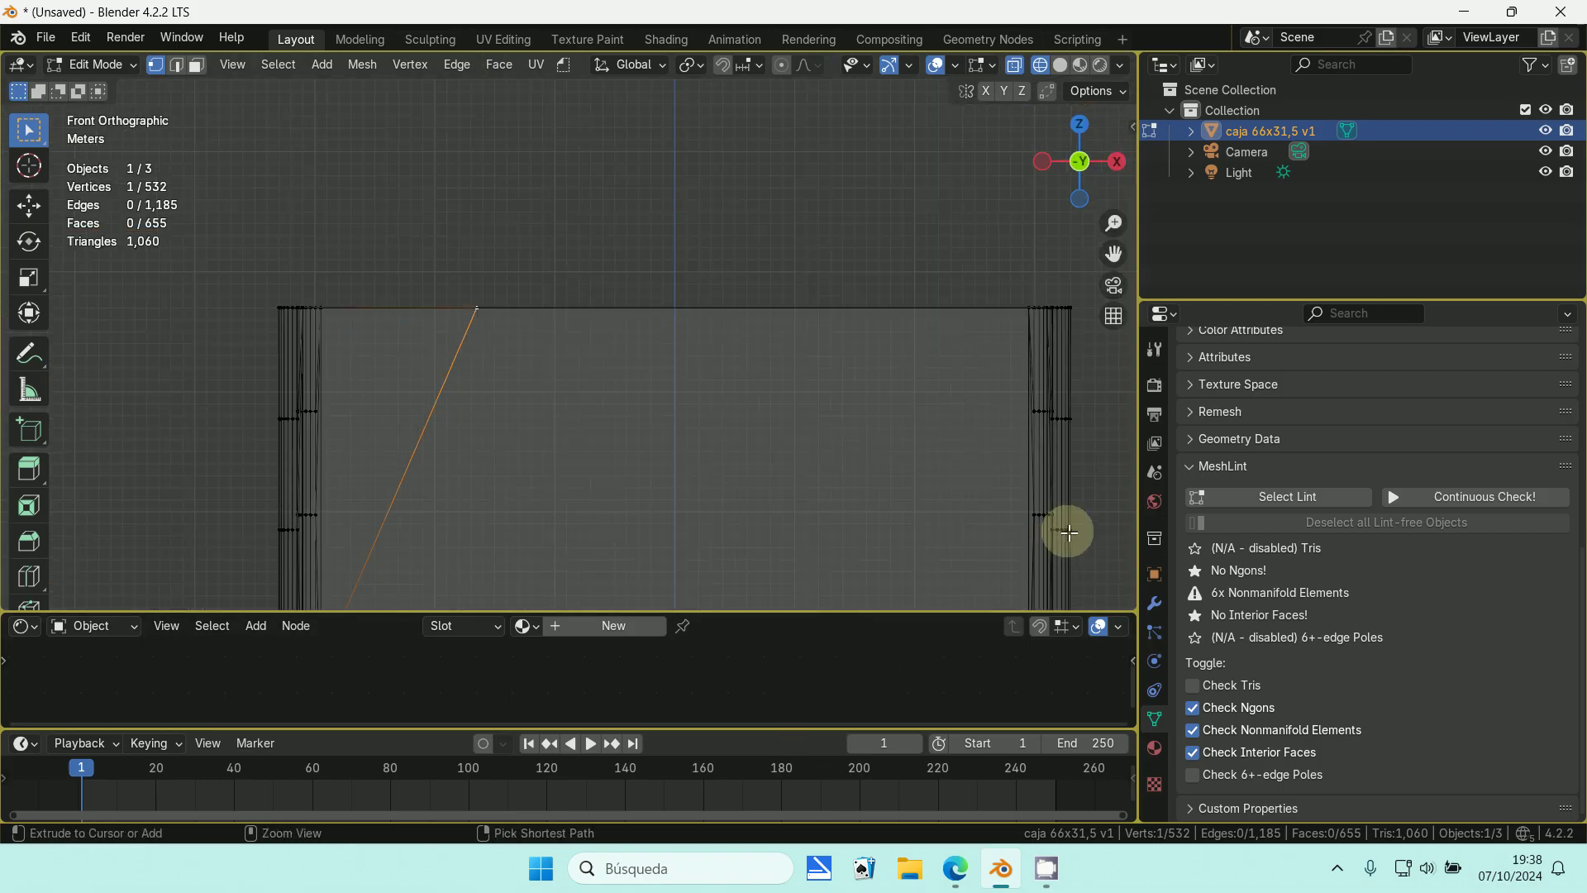
- Try a horizontal loop cut across the box's long inner wall from the front view
{"action": "key", "text": "ctrl+r"}
{"action": "left_click", "coordinate": [1019, 434]}
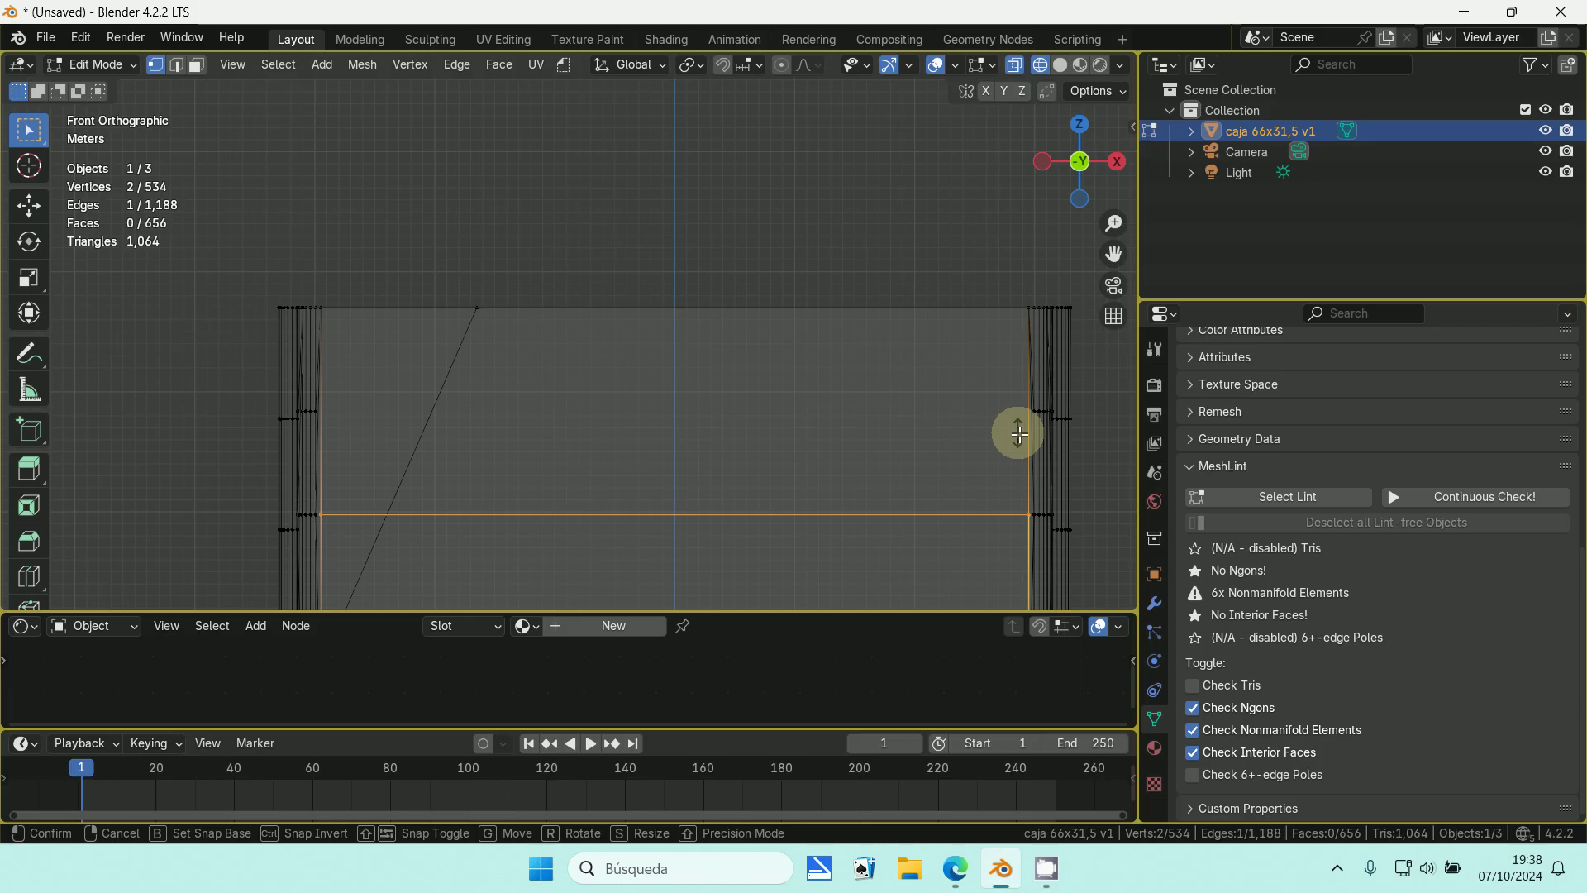
{"action": "left_click", "coordinate": [1113, 318]}
{"action": "middle_click_drag", "start_coordinate": [822, 396], "coordinate": [783, 411]}
{"action": "key", "text": "ctrl+z"}
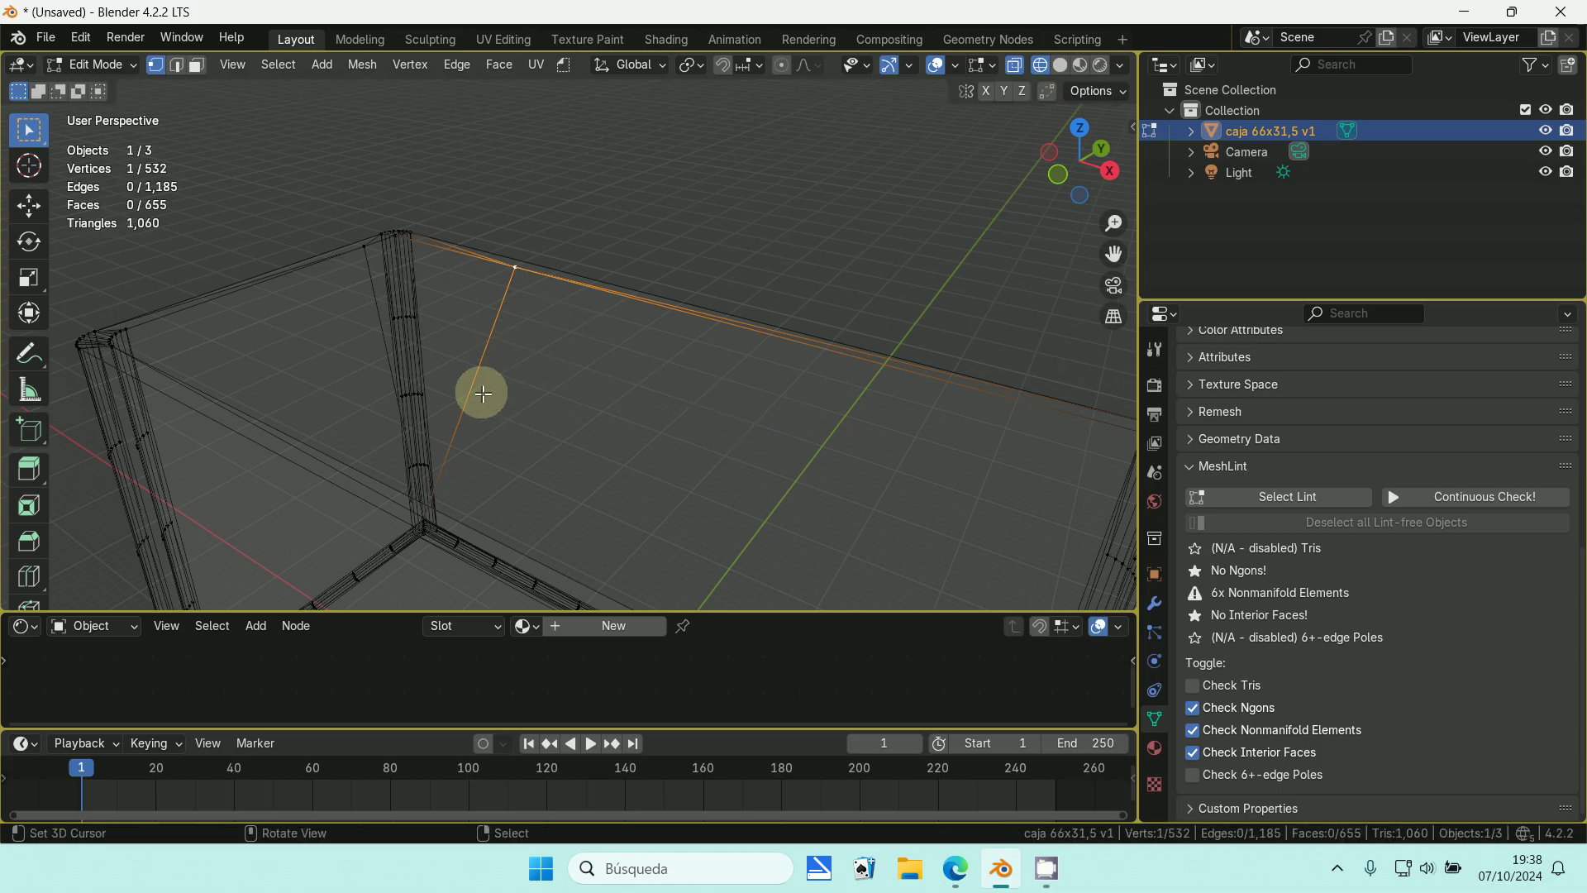
- Add a horizontal loop cut across the long inner wall and slide it up towards the rim, with a factor of about -0.66
{"action": "key", "text": "ctrl+r"}
{"action": "left_click", "coordinate": [453, 347]}
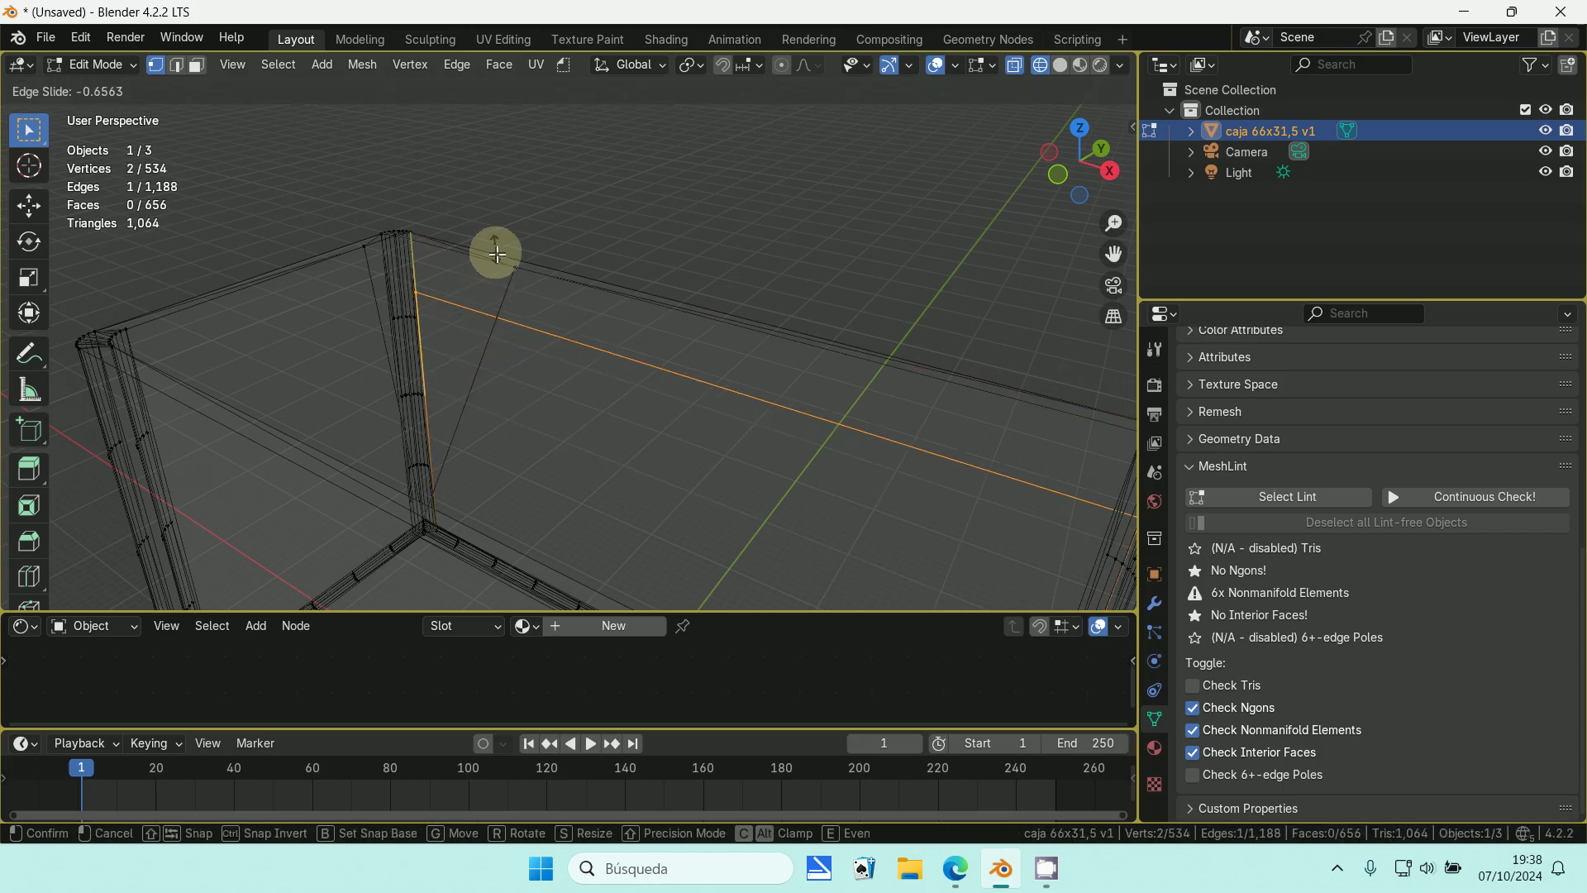
{"action": "left_click", "coordinate": [496, 250]}
{"action": "middle_click_drag", "start_coordinate": [495, 250], "coordinate": [543, 292]}
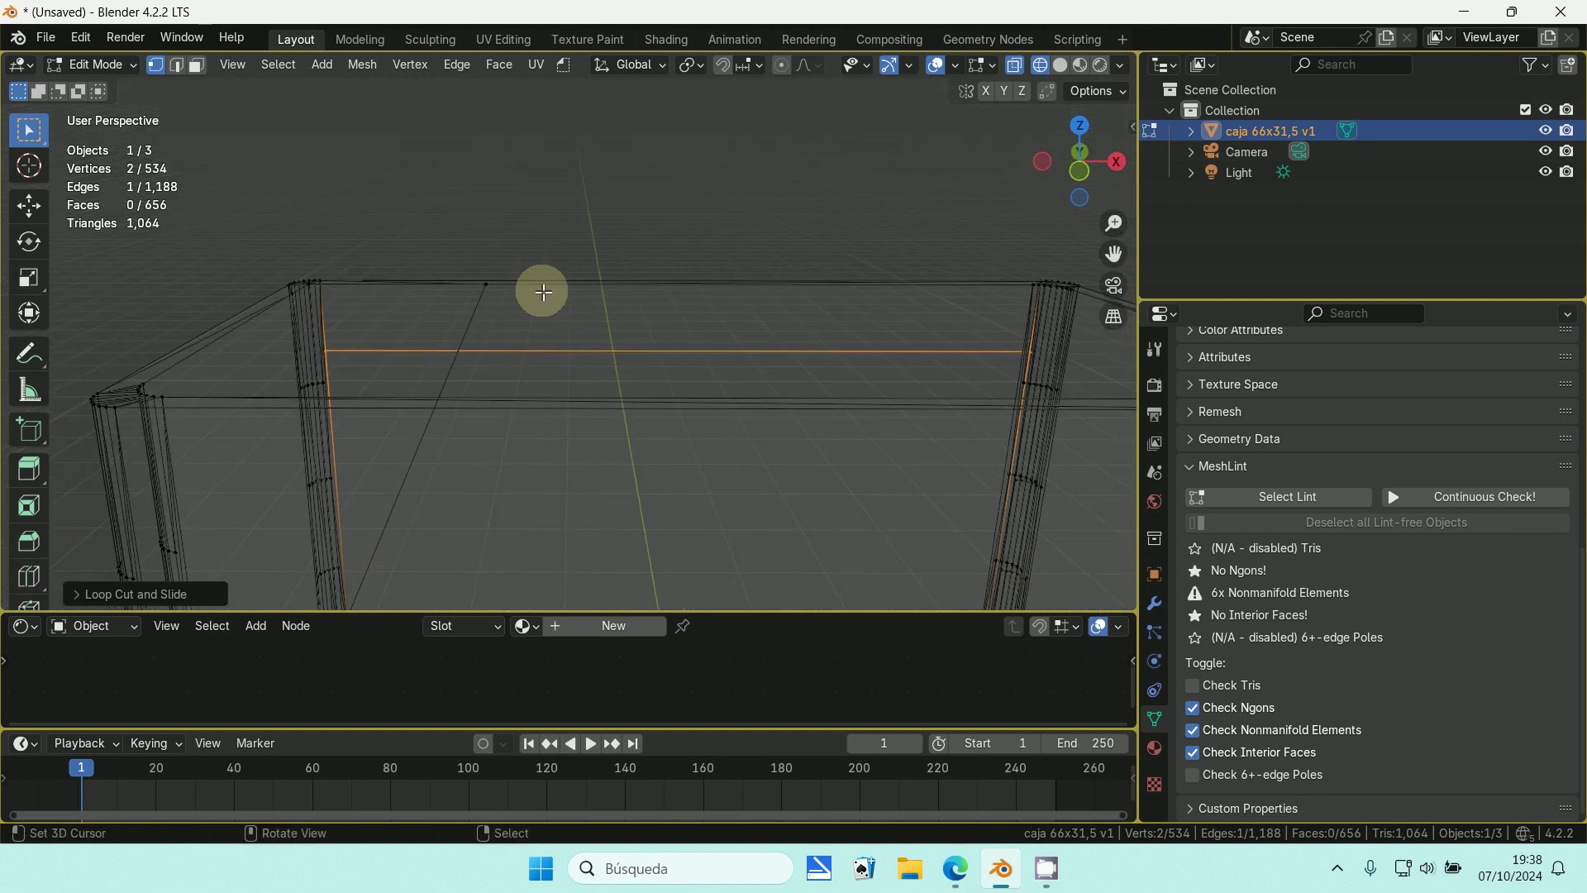
- Examine the loop cut's edge and the rim vertex at the top of the diagonal edge near the inner corner
{"action": "left_click", "coordinate": [491, 290]}
{"action": "scroll", "coordinate": [511, 346], "scroll_direction": "down", "scroll_amount": 3}
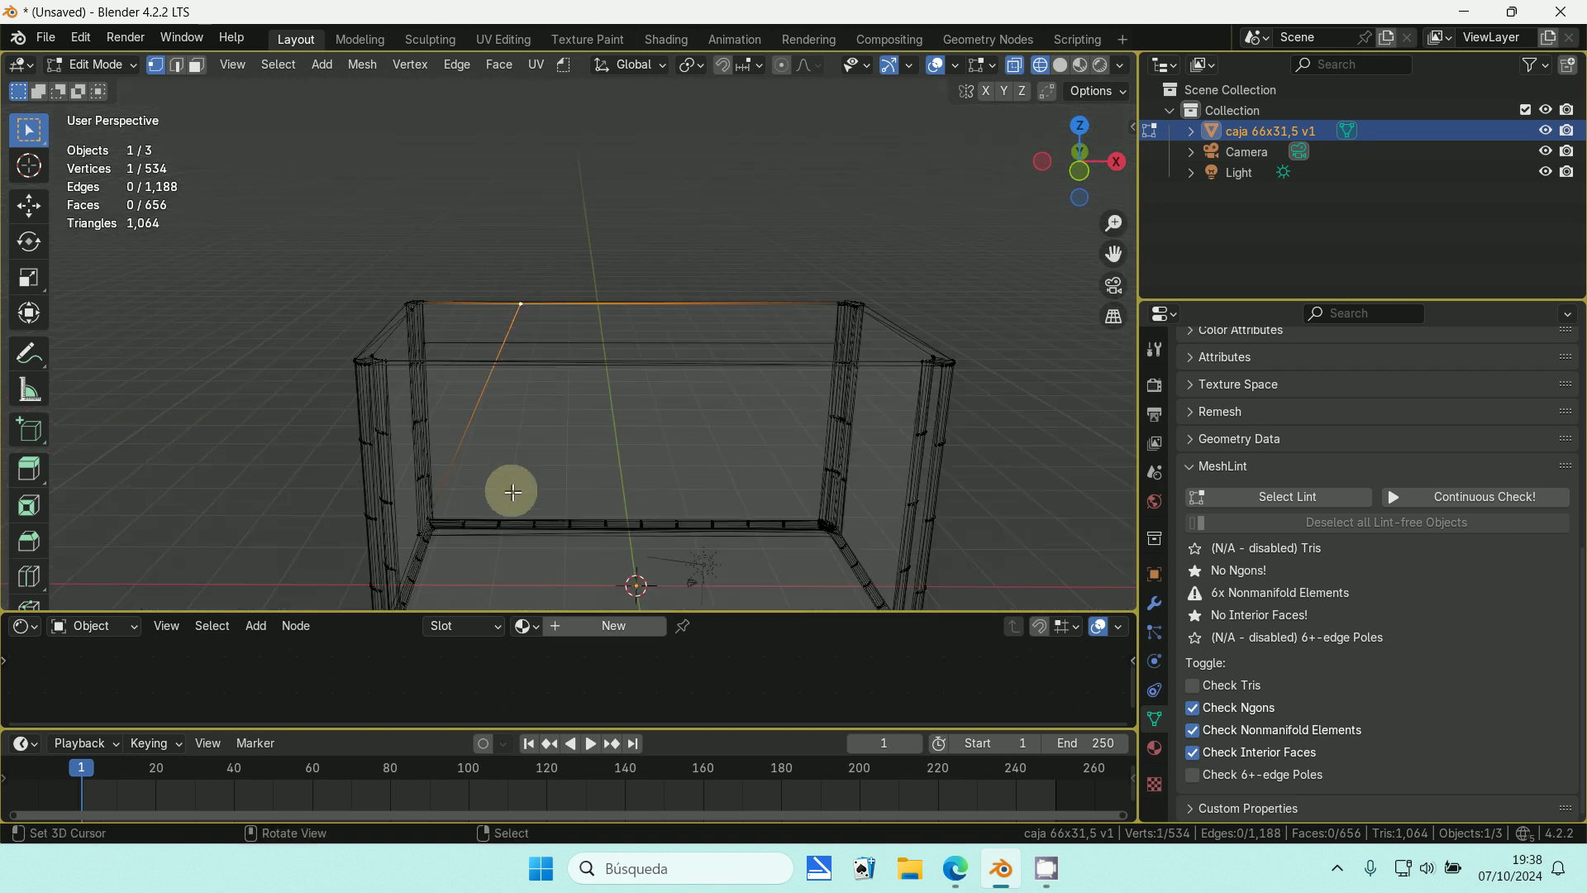
{"action": "scroll", "coordinate": [516, 488], "scroll_direction": "up", "scroll_amount": 2}
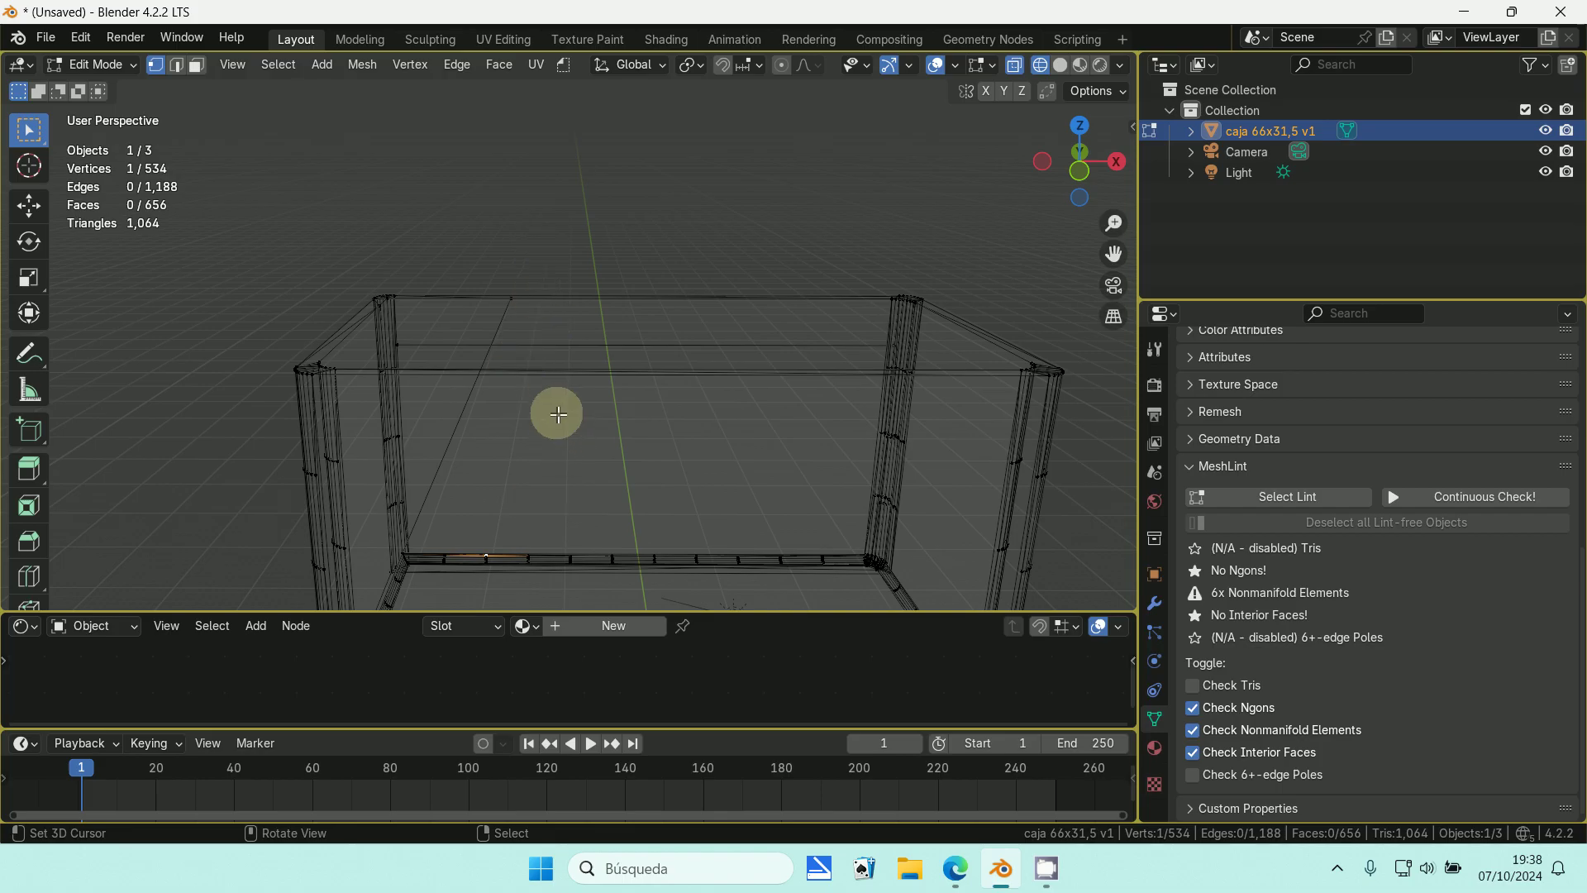
{"action": "key", "text": "r"}
{"action": "left_click", "coordinate": [531, 294]}
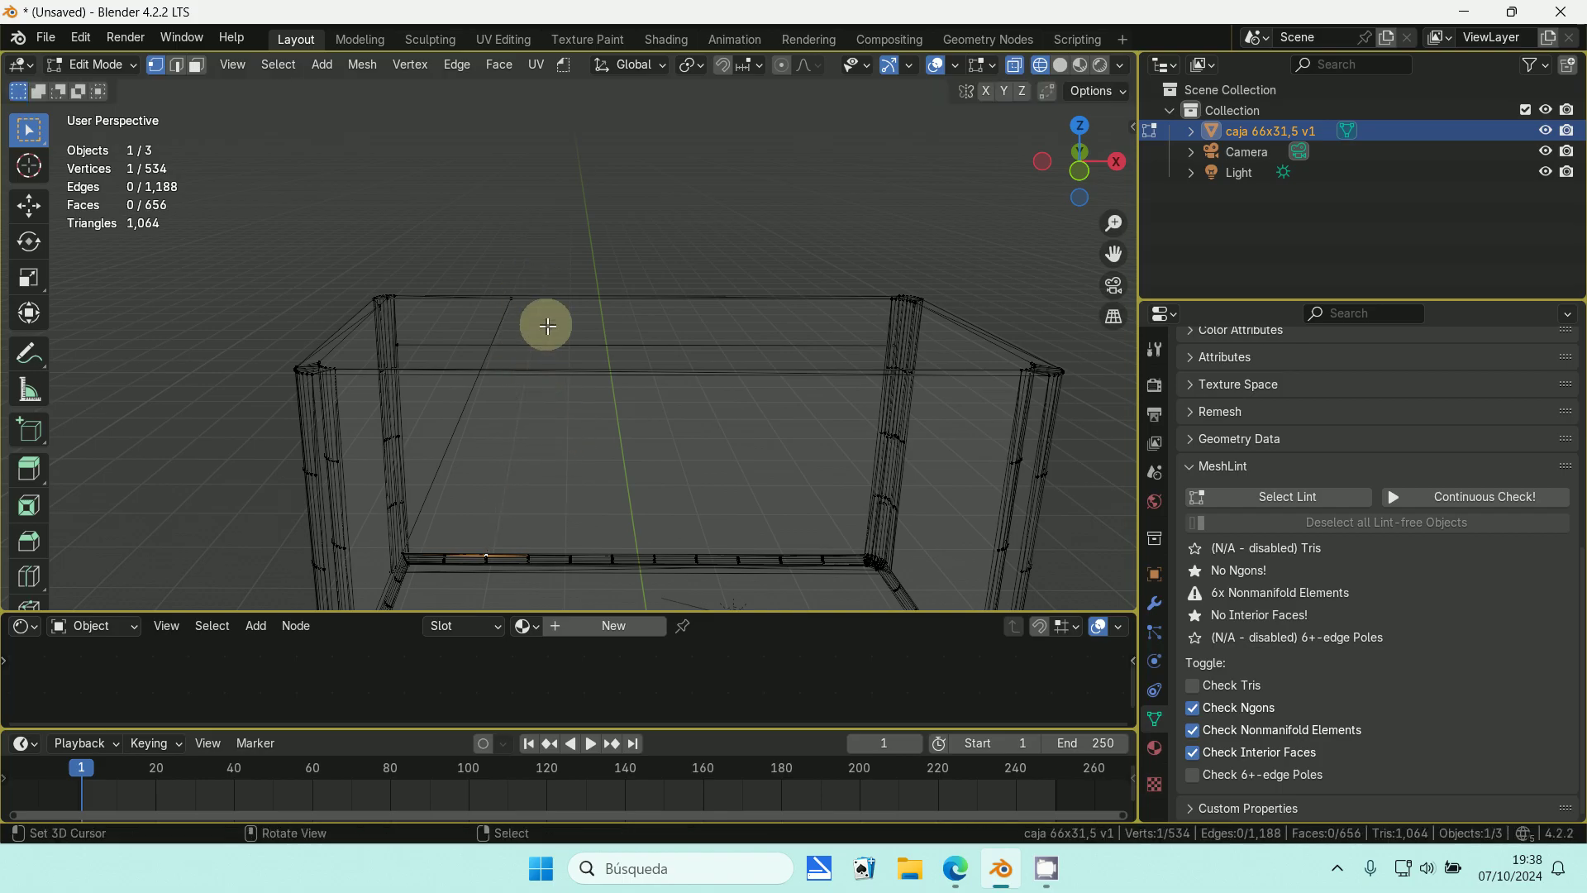
{"action": "middle_click_drag", "start_coordinate": [542, 323], "coordinate": [543, 347]}
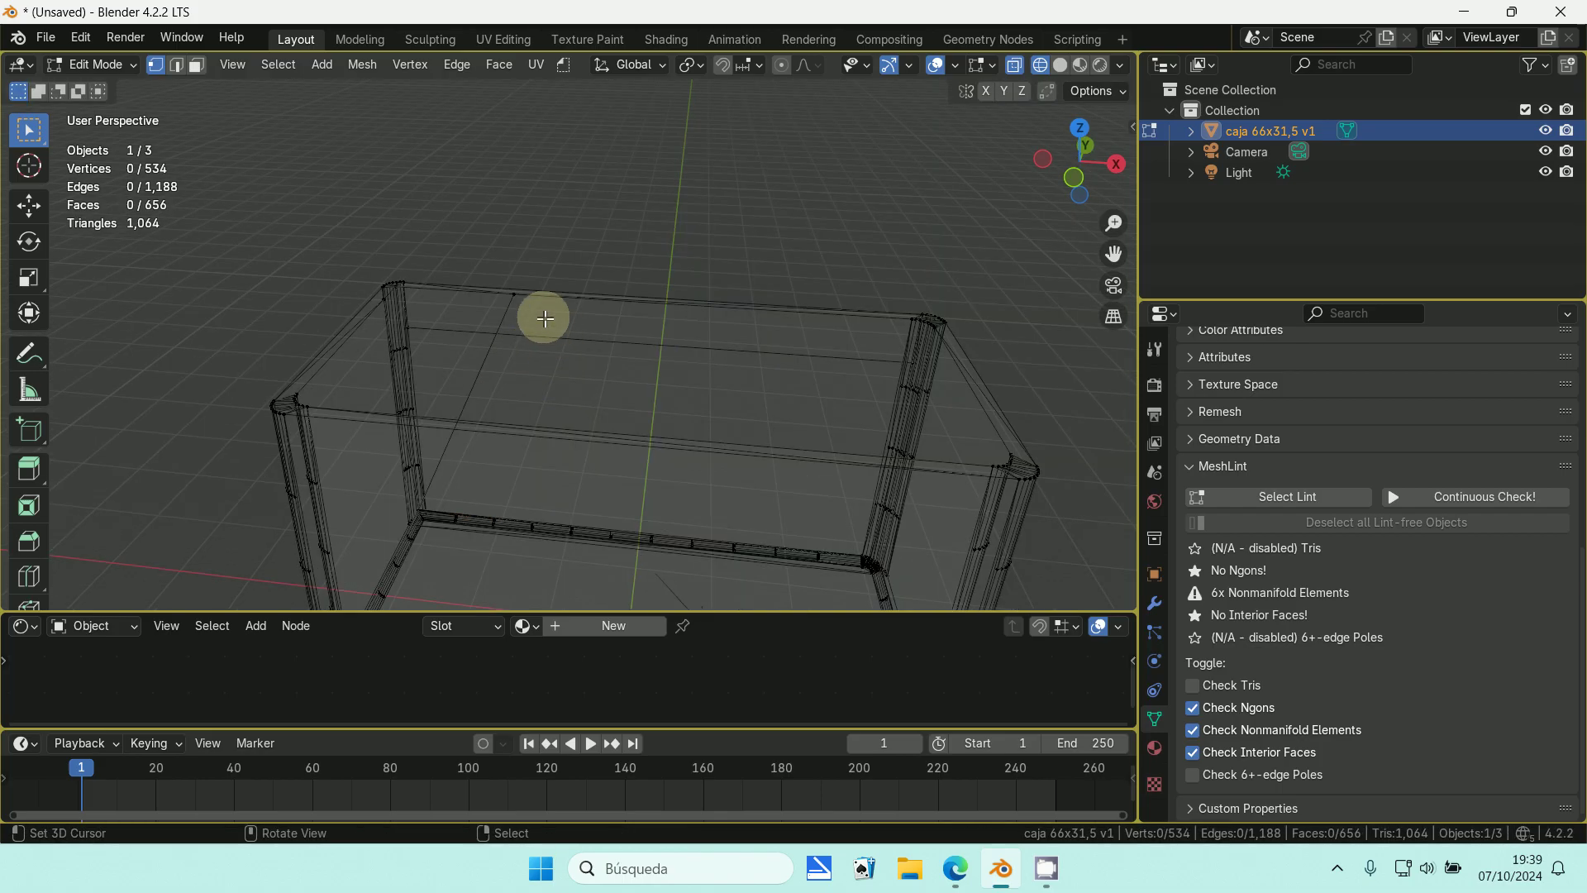
{"action": "middle_click_drag", "start_coordinate": [713, 341], "coordinate": [644, 386]}
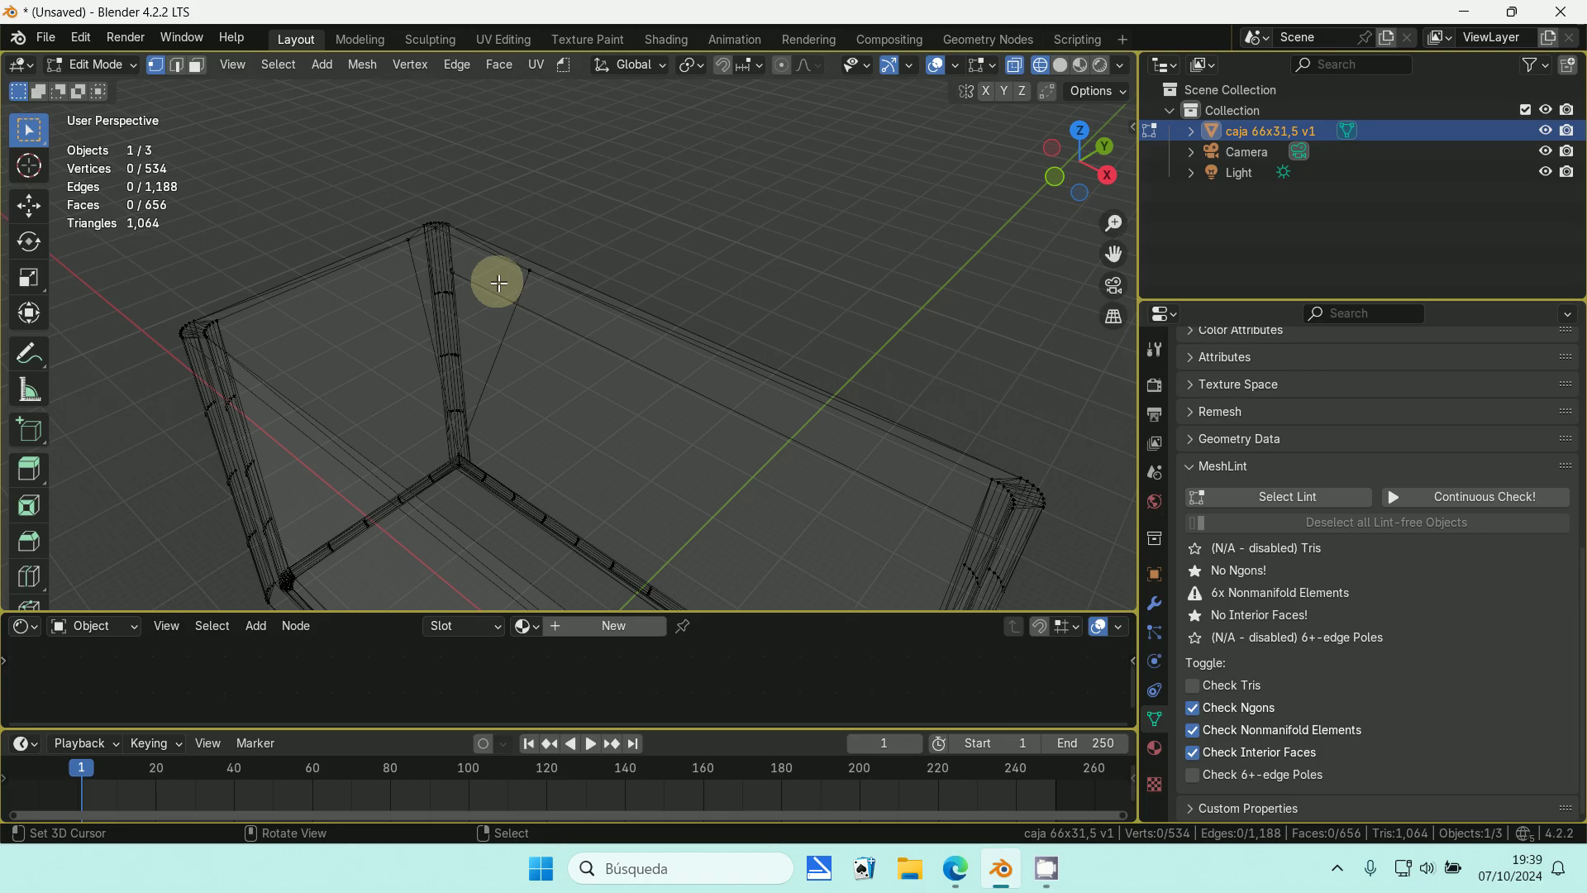
{"action": "scroll", "coordinate": [498, 286], "scroll_direction": "up", "scroll_amount": 2}
{"action": "middle_click_drag", "start_coordinate": [780, 168], "coordinate": [483, 190]}
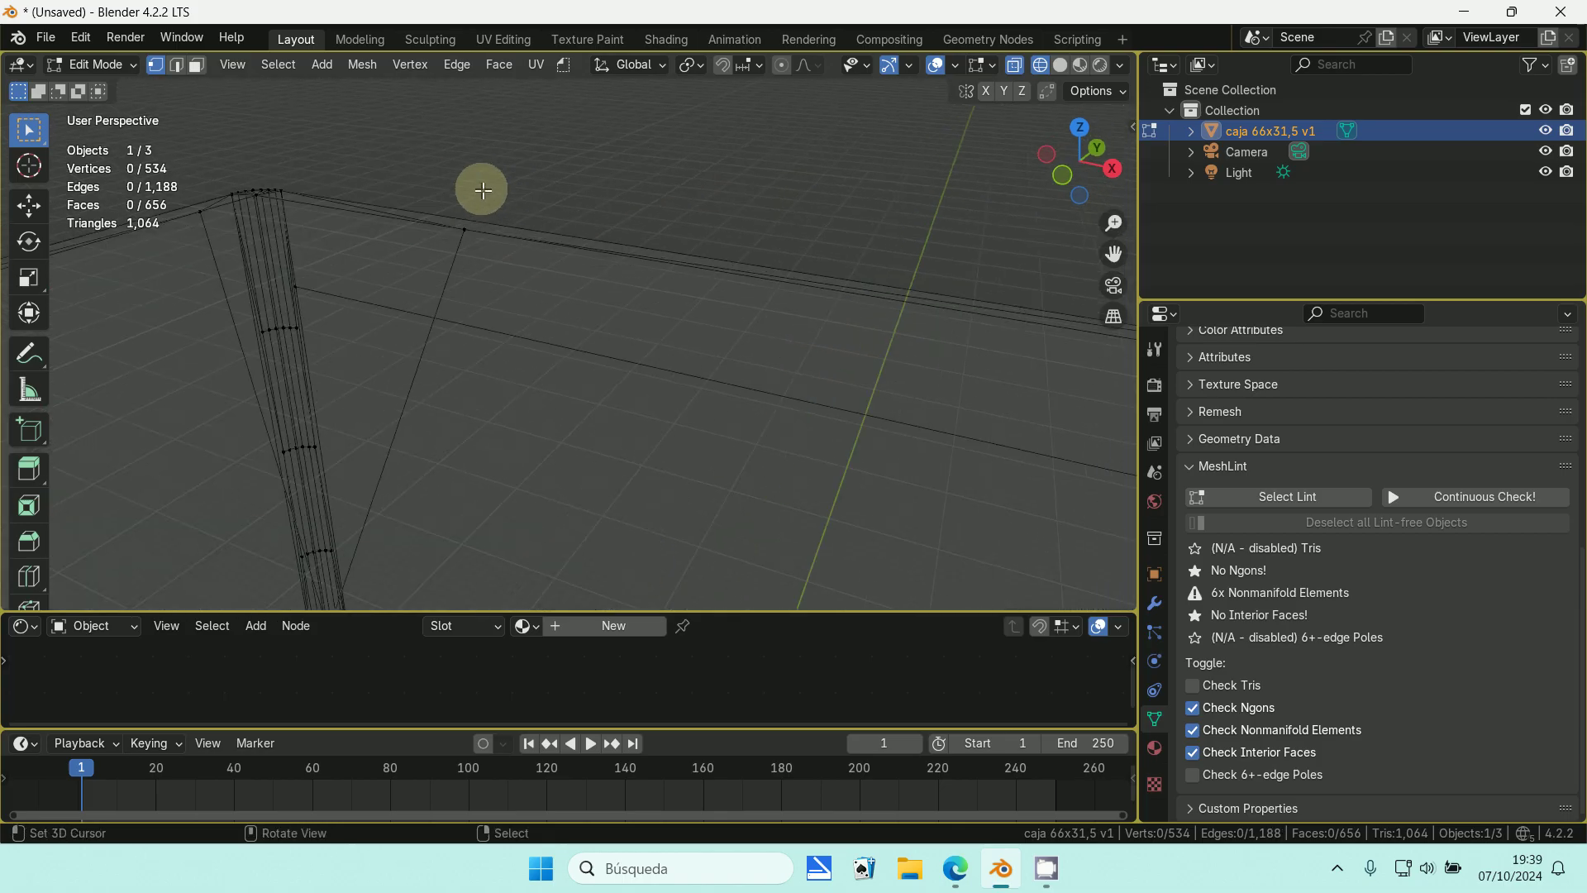
- Triangulate all faces of the box mesh, clear the selection and check the resulting wireframe
{"action": "key", "text": "a"}
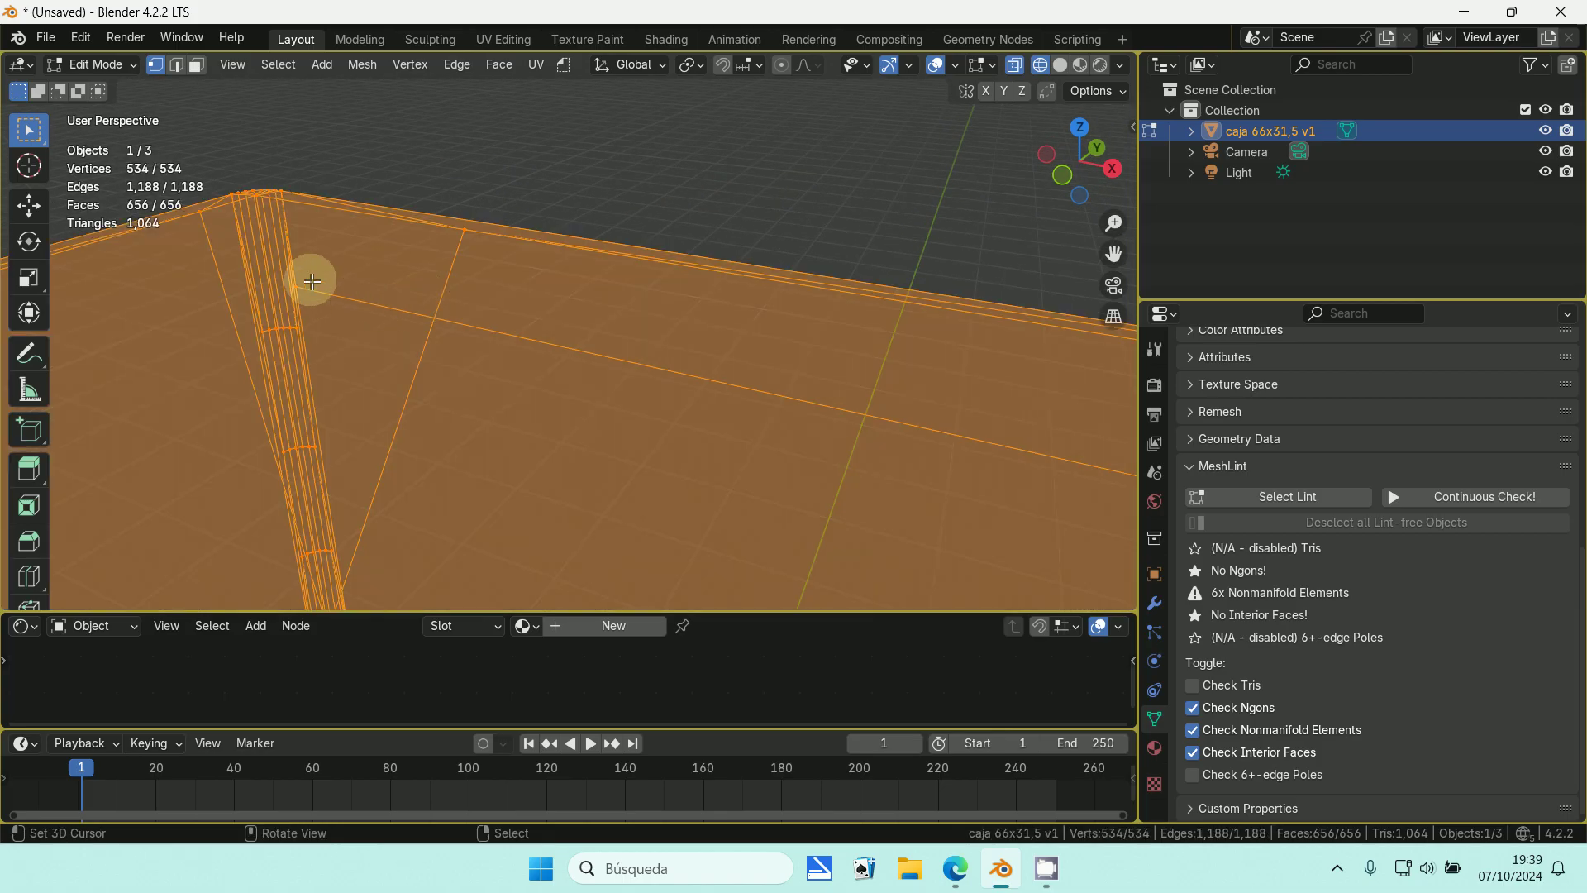
{"action": "key", "text": "ctrl+t"}
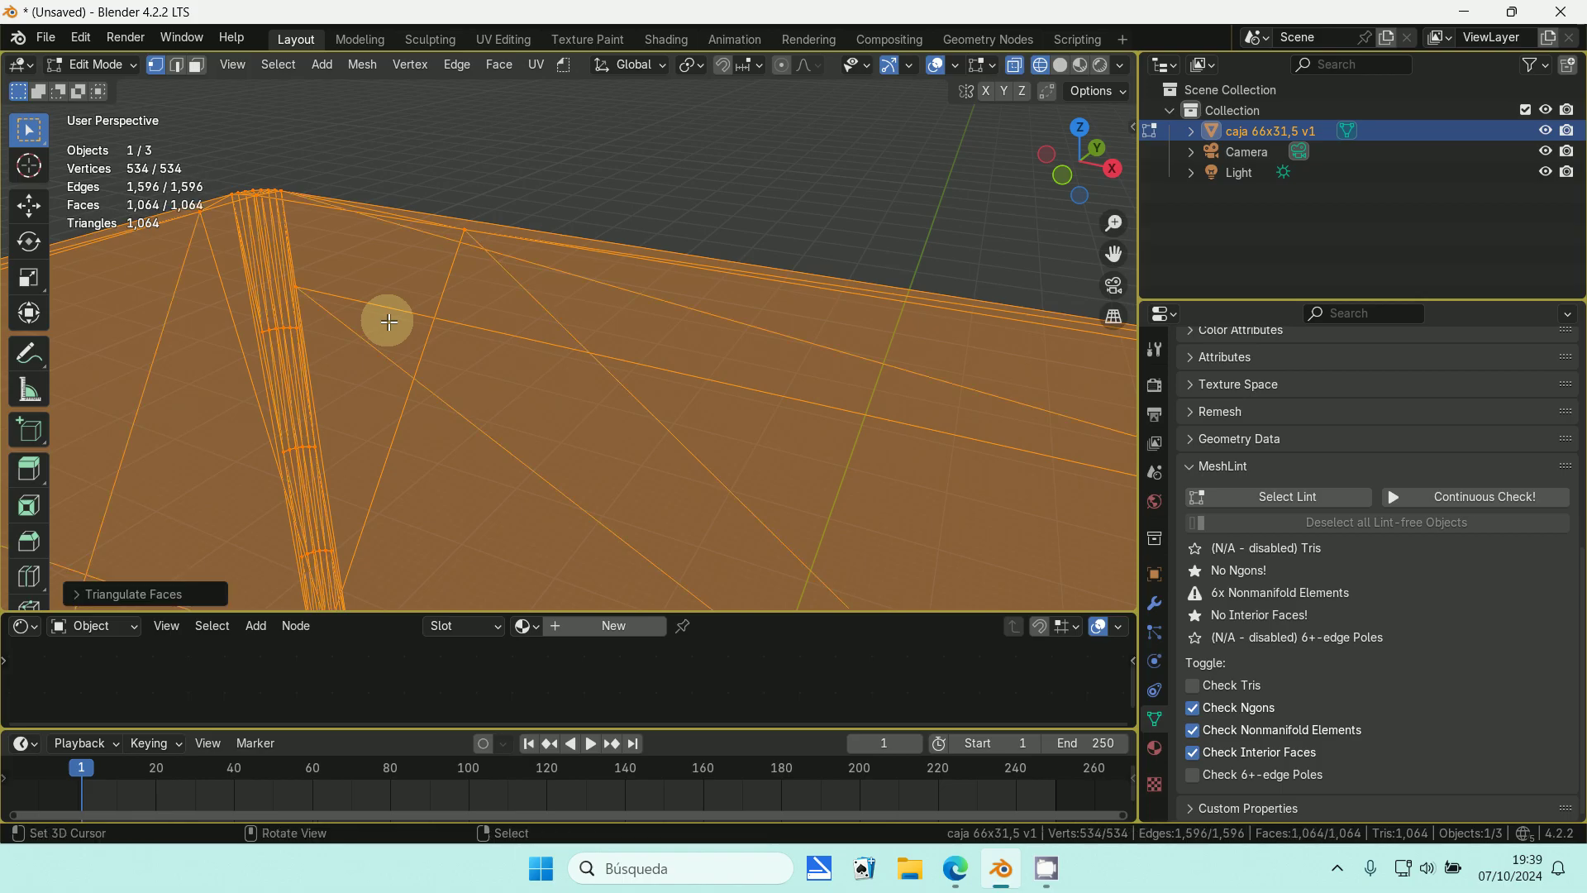
{"action": "middle_click_drag", "start_coordinate": [424, 352], "coordinate": [496, 351]}
{"action": "key", "text": "alt+a"}
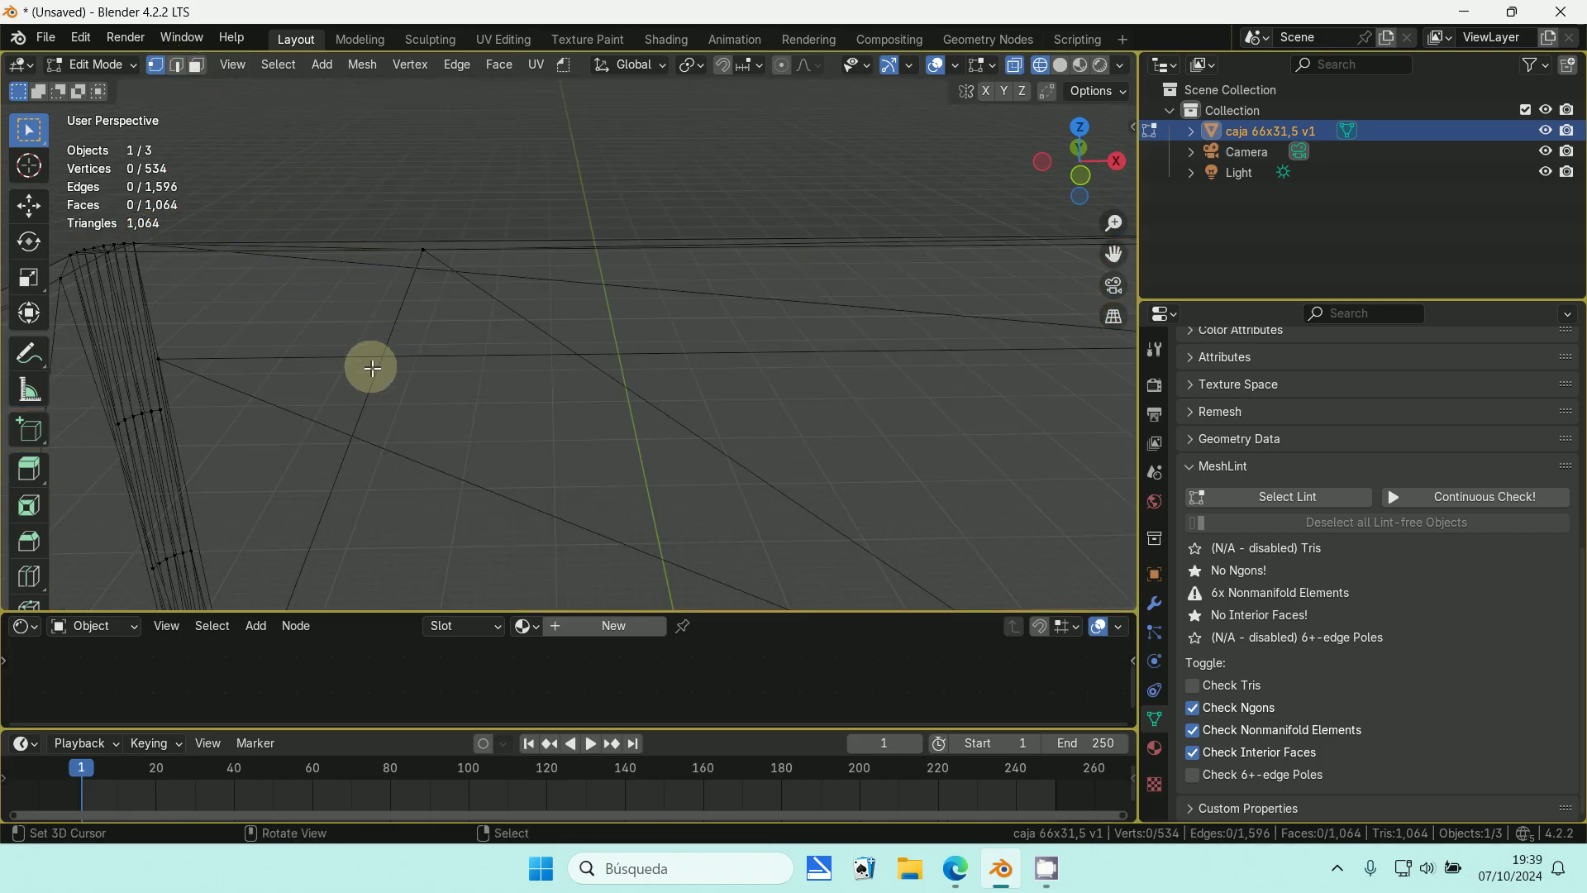
{"action": "middle_click_drag", "start_coordinate": [397, 376], "coordinate": [733, 471]}
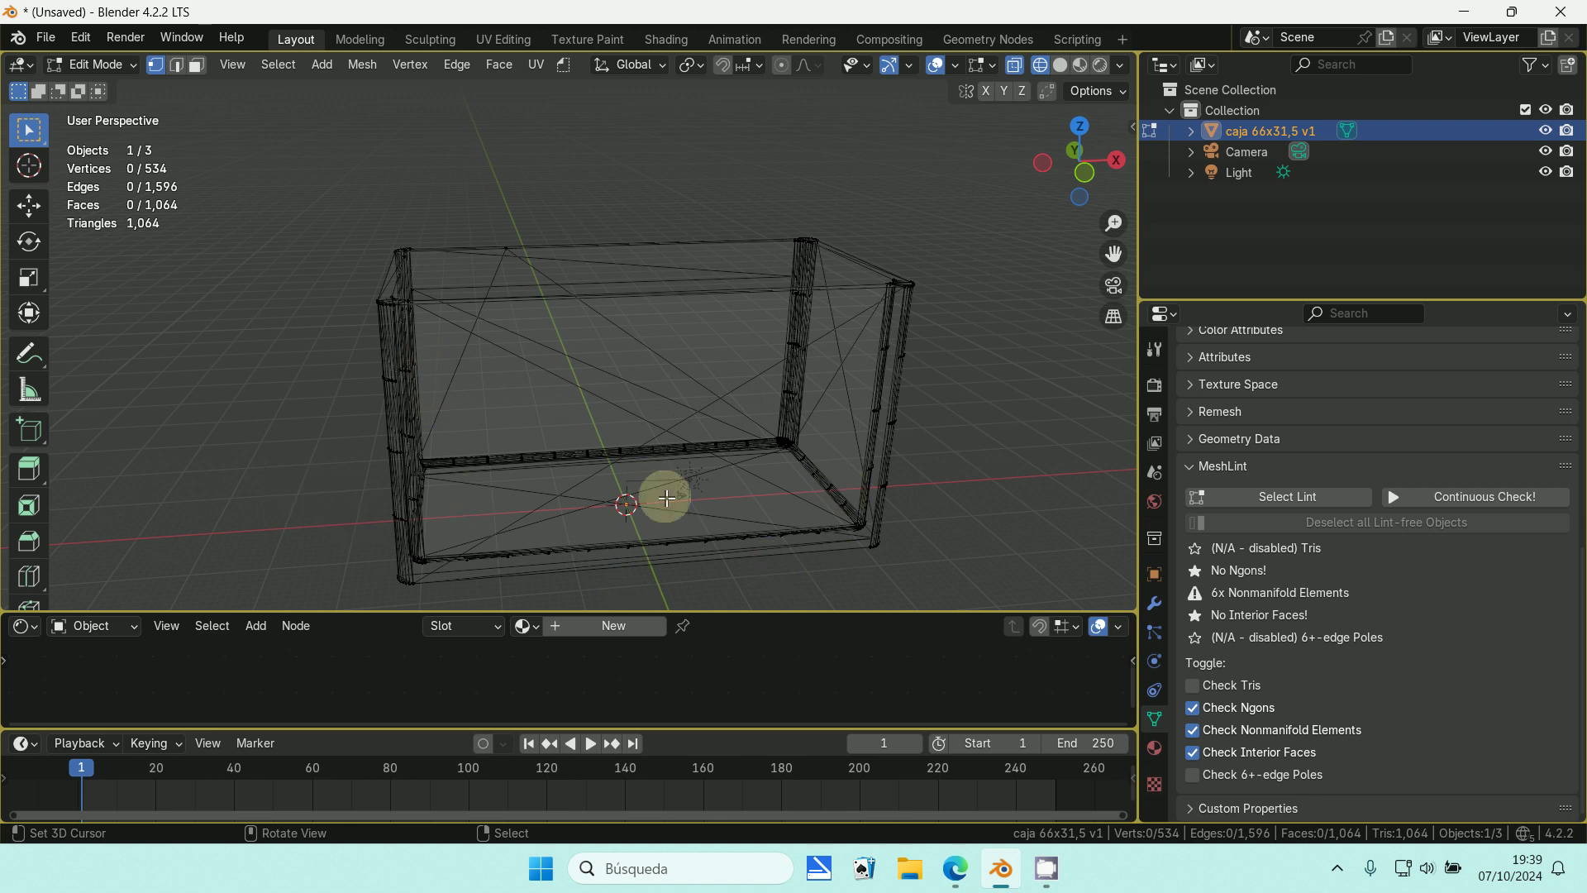
{"action": "middle_click_drag", "start_coordinate": [417, 315], "coordinate": [528, 312]}
{"action": "middle_click_drag", "start_coordinate": [799, 297], "coordinate": [719, 272]}
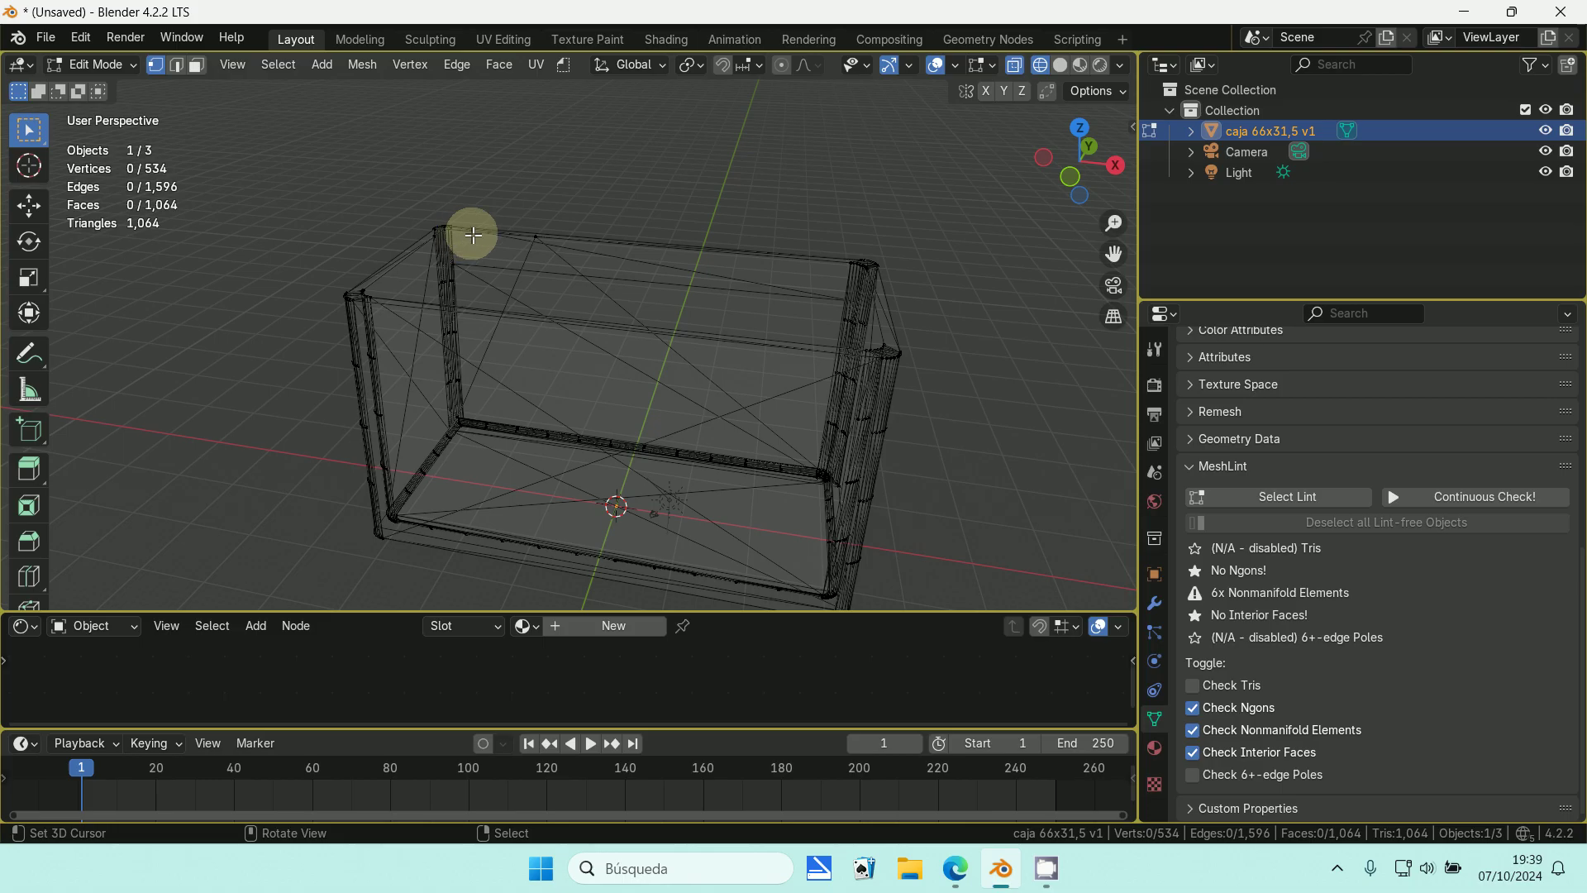
{"action": "scroll", "coordinate": [477, 257], "scroll_direction": "down", "scroll_amount": 2}
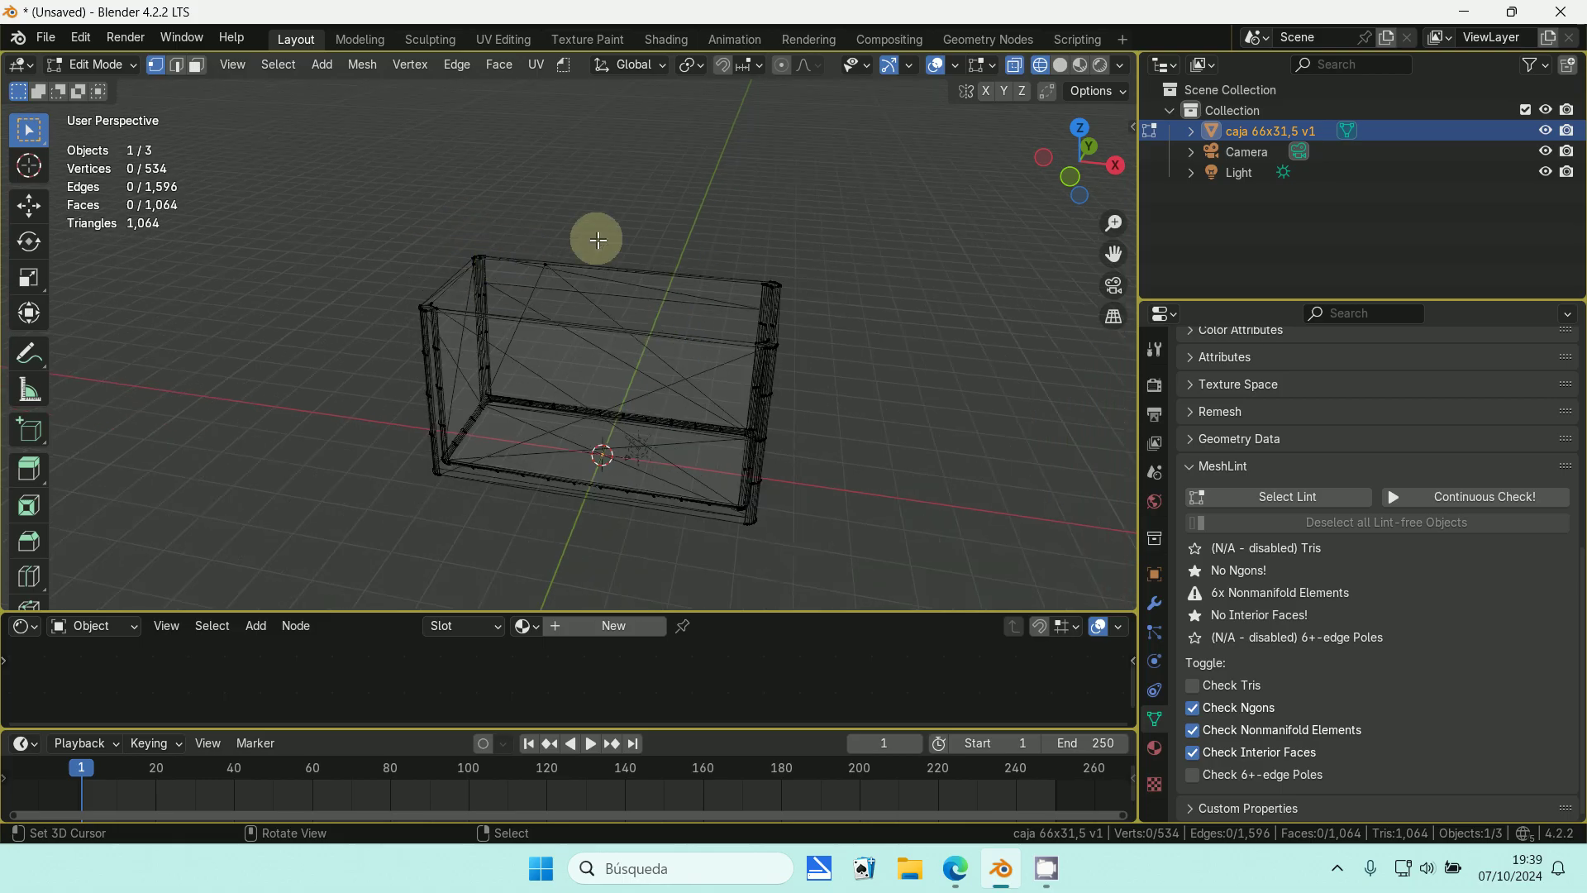